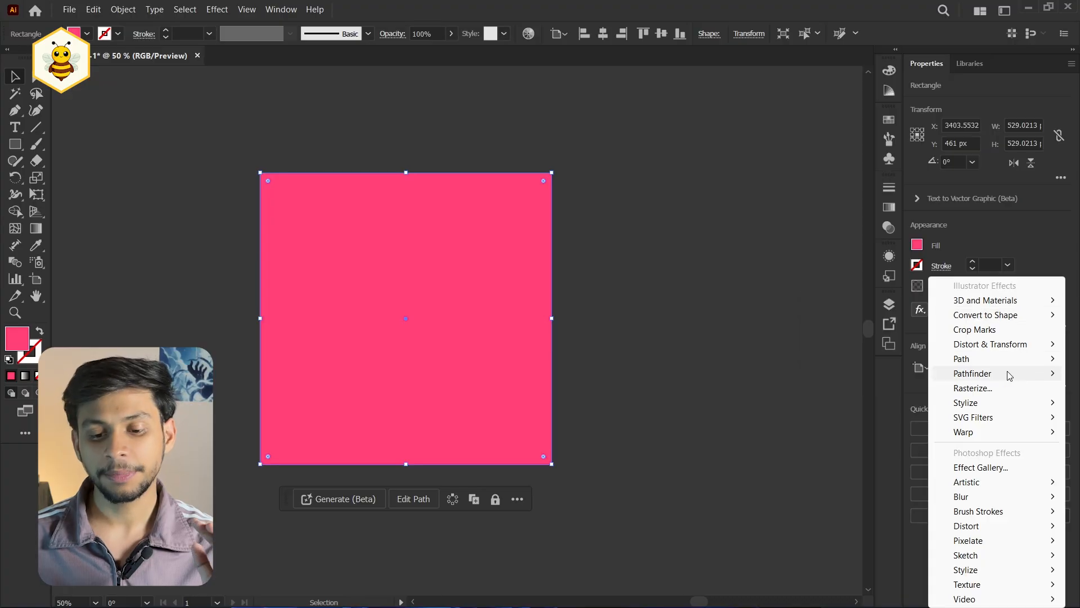
Duplicate the pink square so the copy partly overlaps it, and undo the duplication
mouse_move(972, 373)
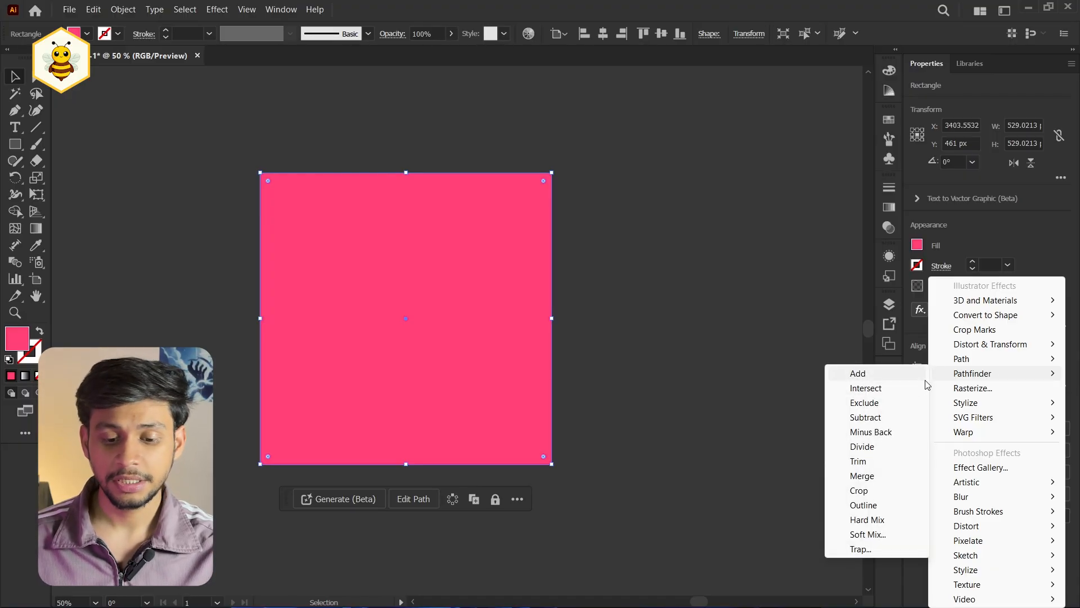
left_click(712, 404)
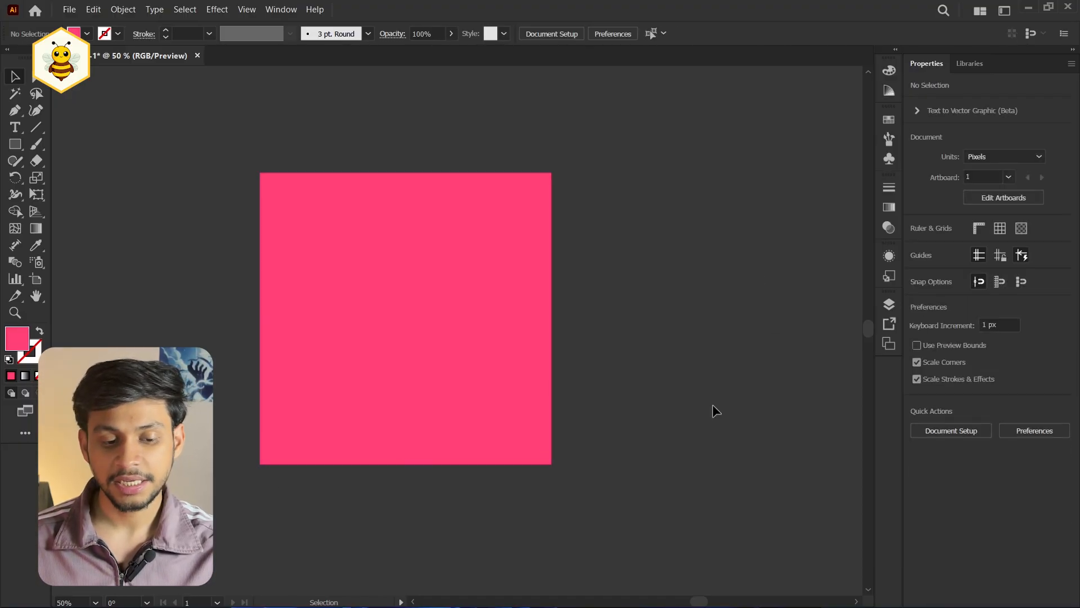
left_click_drag(393, 365, 497, 337)
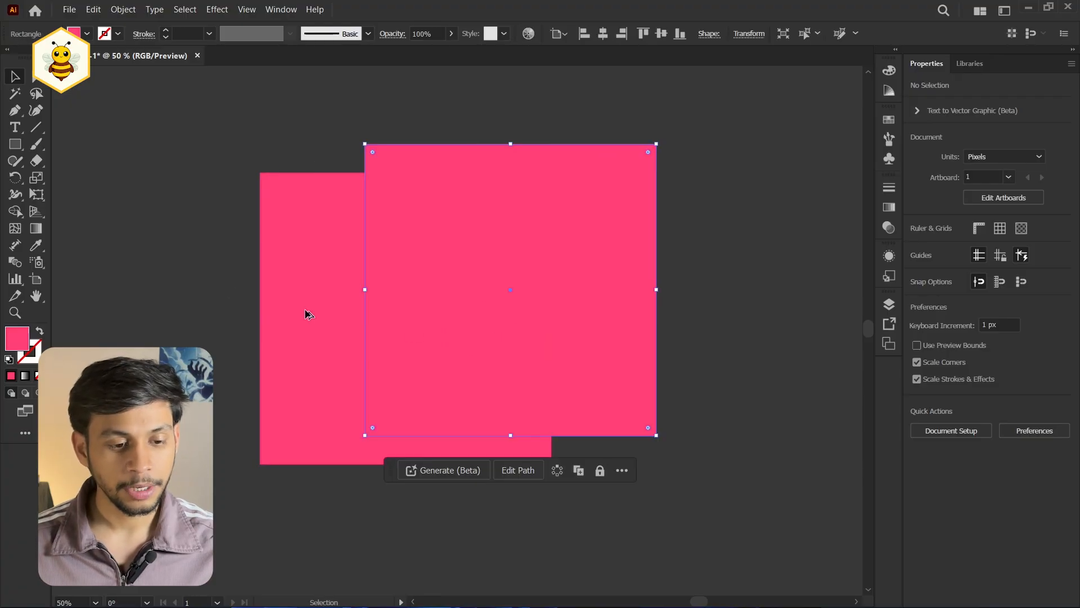
left_click(306, 313, "shift")
left_click(748, 306)
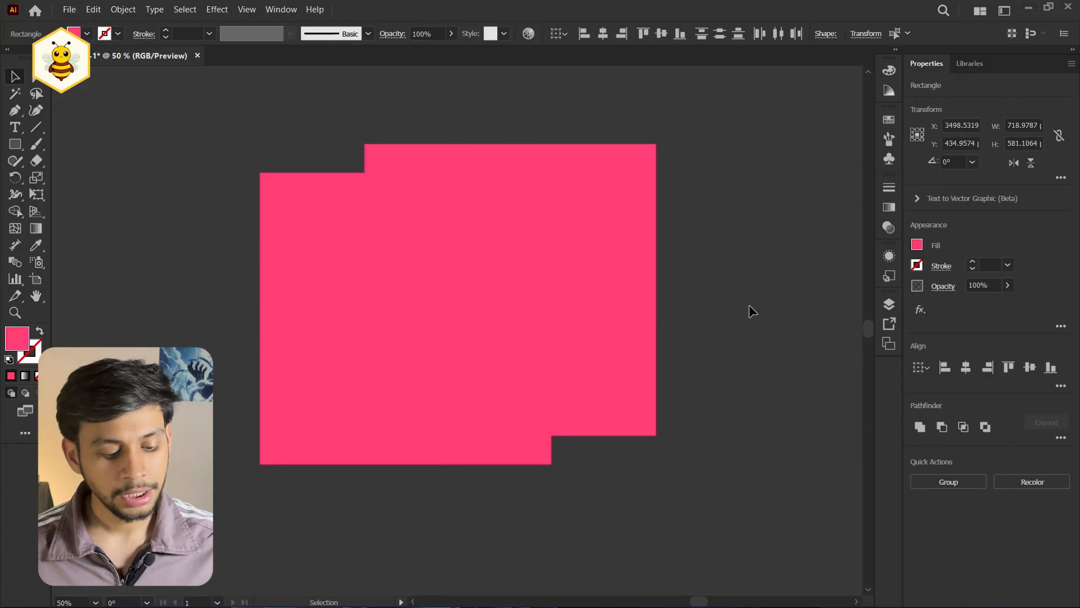
key("ctrl+z")
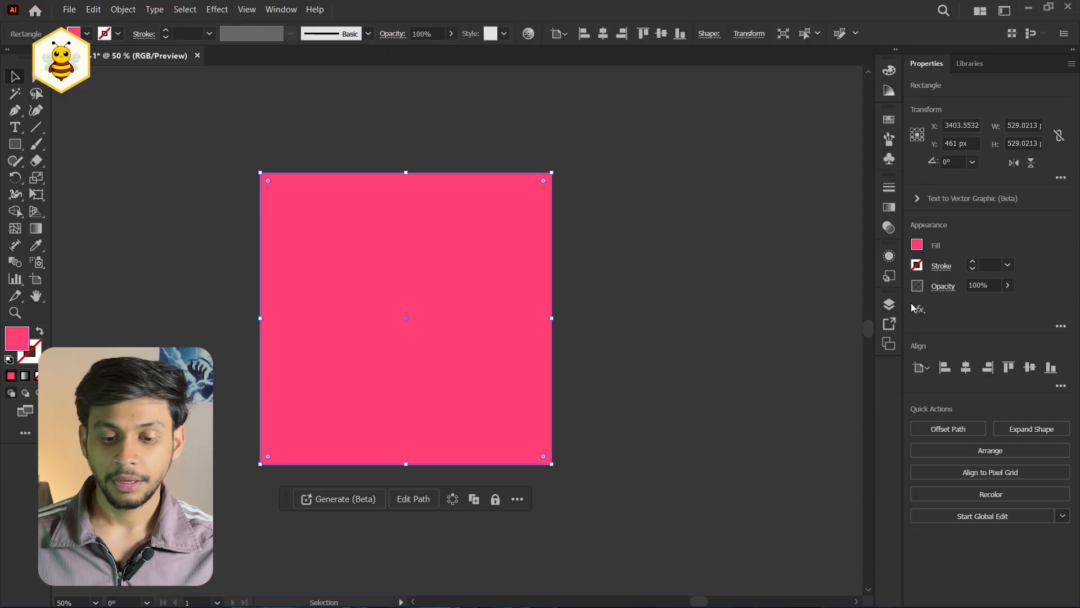
left_click(916, 308)
mouse_move(991, 403)
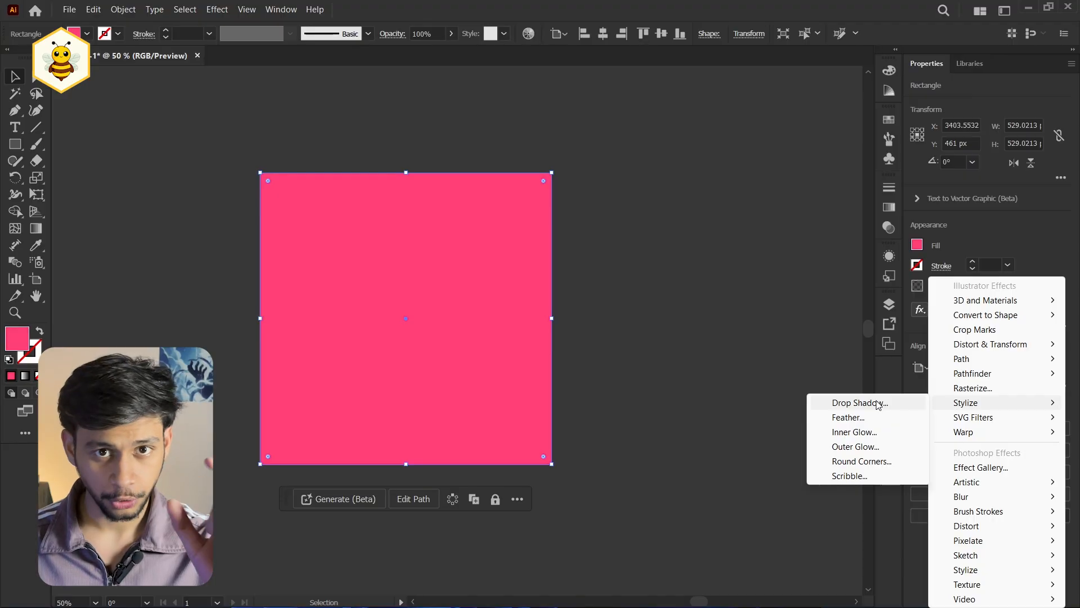
left_click(860, 403)
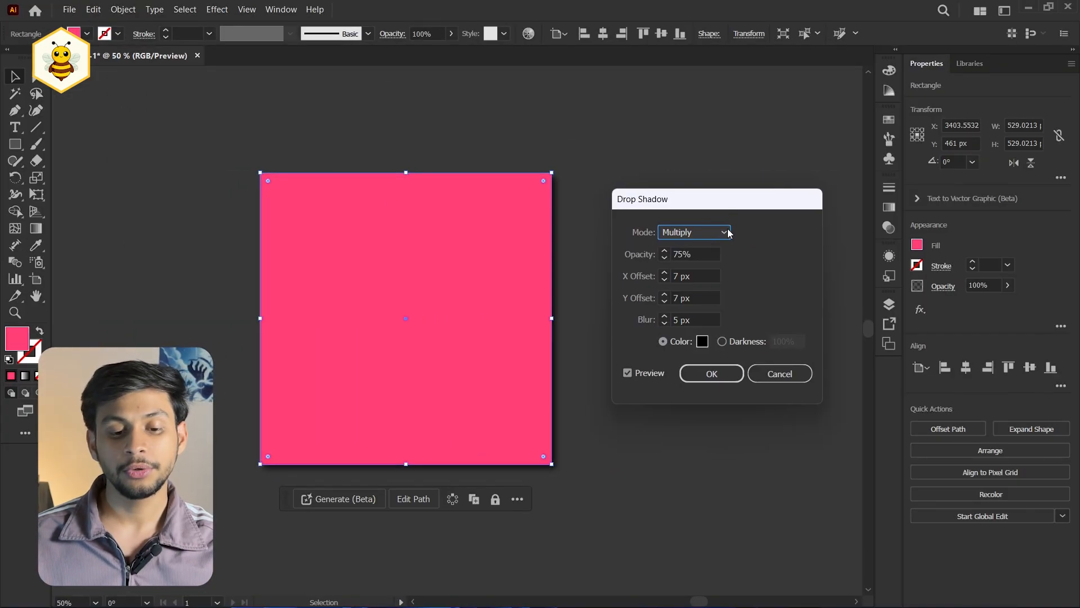
left_click(711, 235)
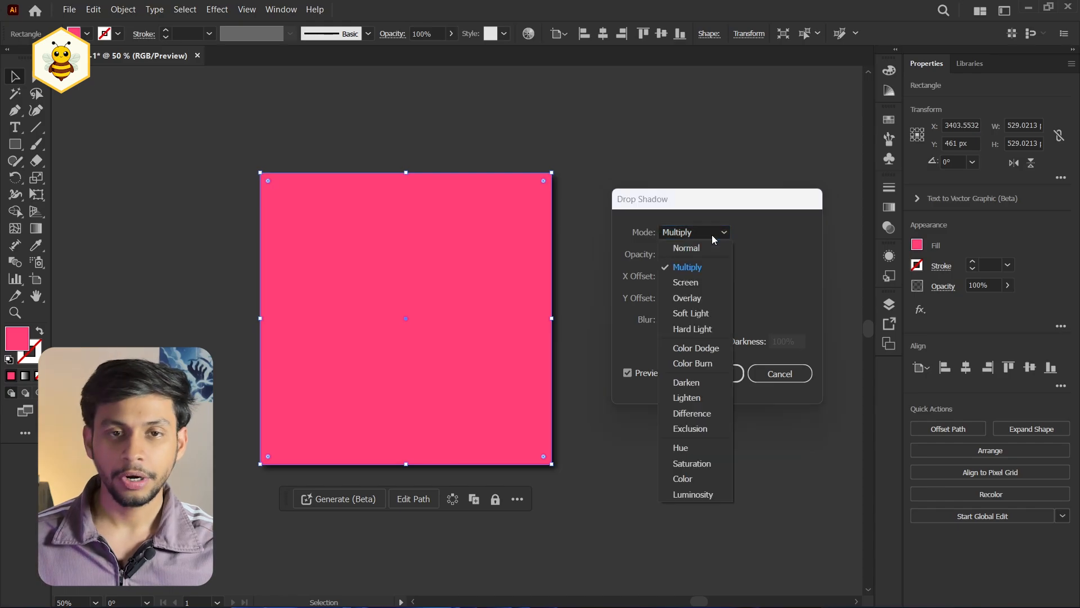
left_click(711, 234)
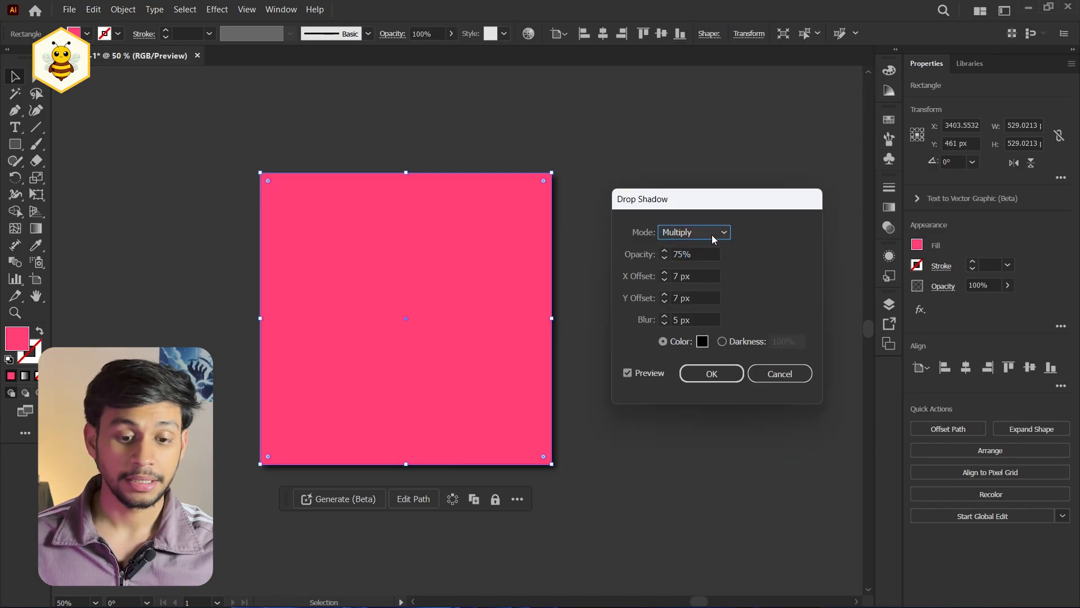
left_click_drag(768, 205, 768, 194)
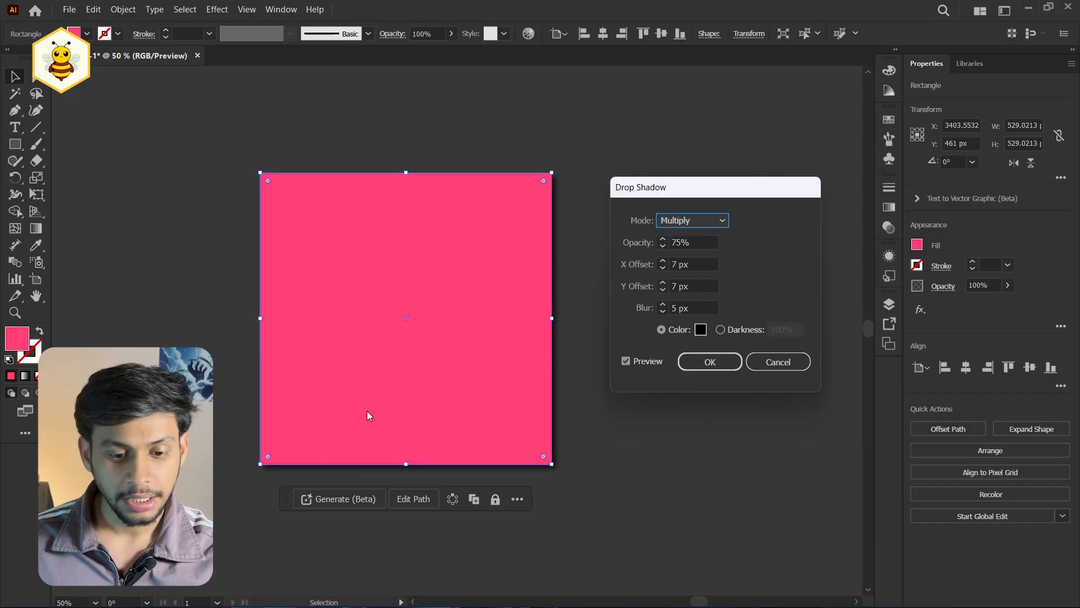
left_click(707, 307)
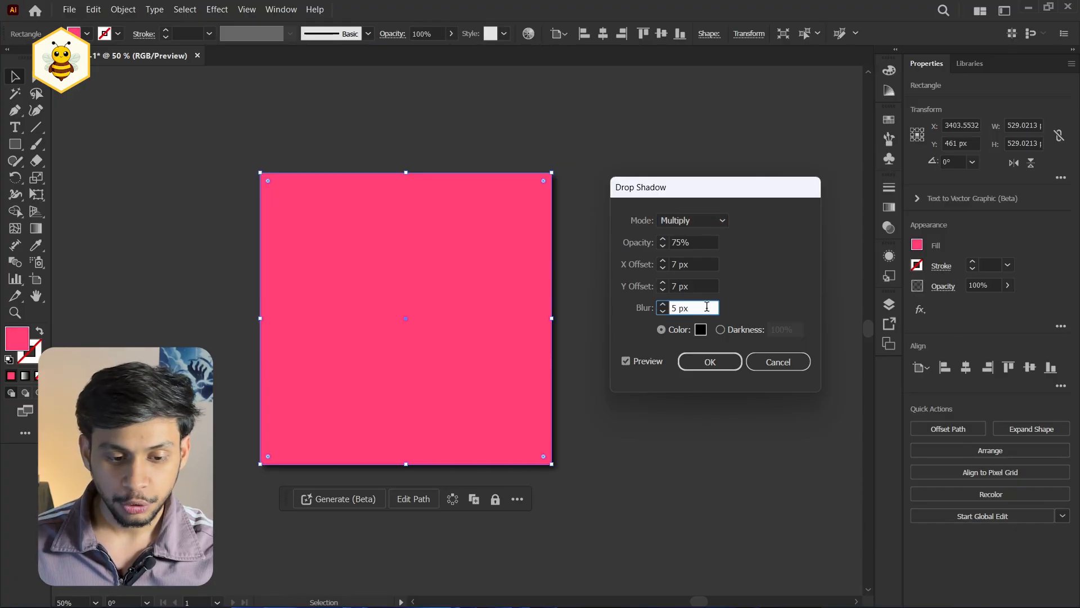
scroll(707, 307, "up", 13)
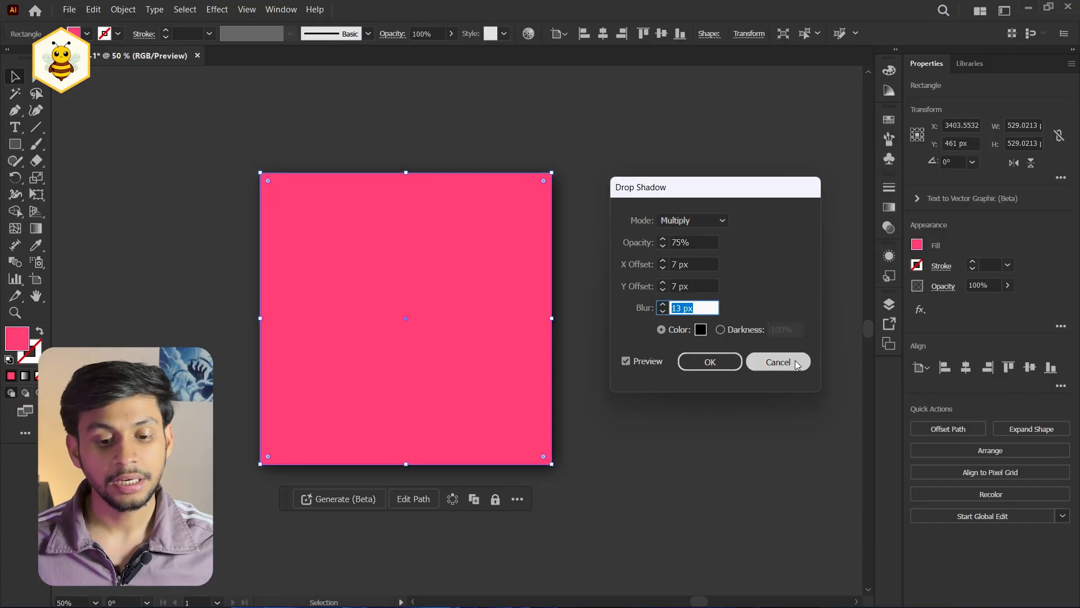
left_click(778, 362)
Move the pink square onto the white artboard, to about X 858 px and Y 491 px
scroll(563, 225, "down", 6)
scroll(369, 240, "up", 4)
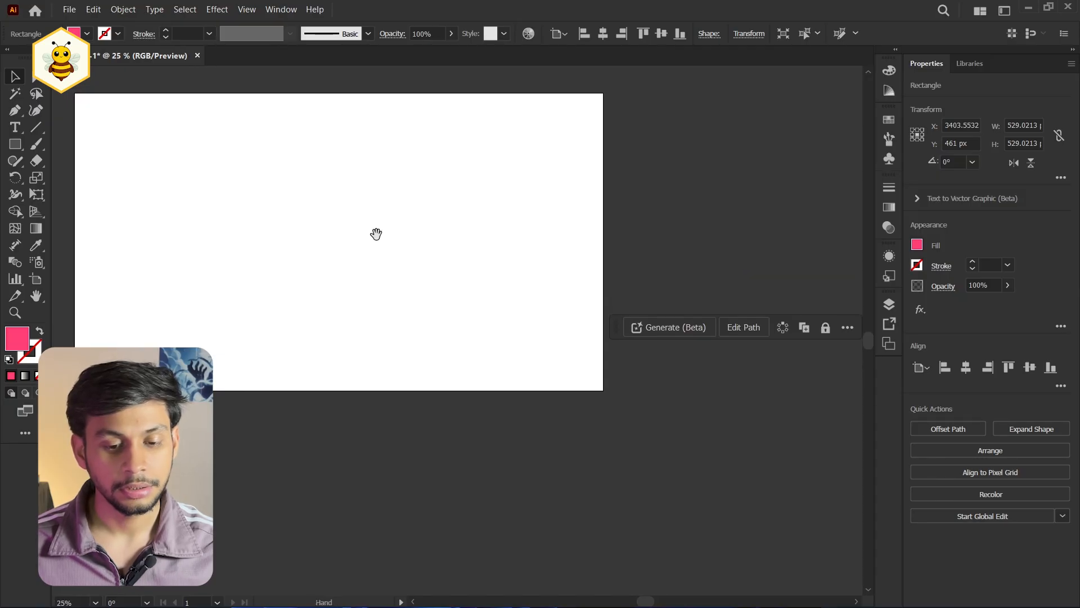
left_click_drag(376, 234, 444, 343)
scroll(402, 292, "down", 3)
left_click_drag(608, 318, 389, 323)
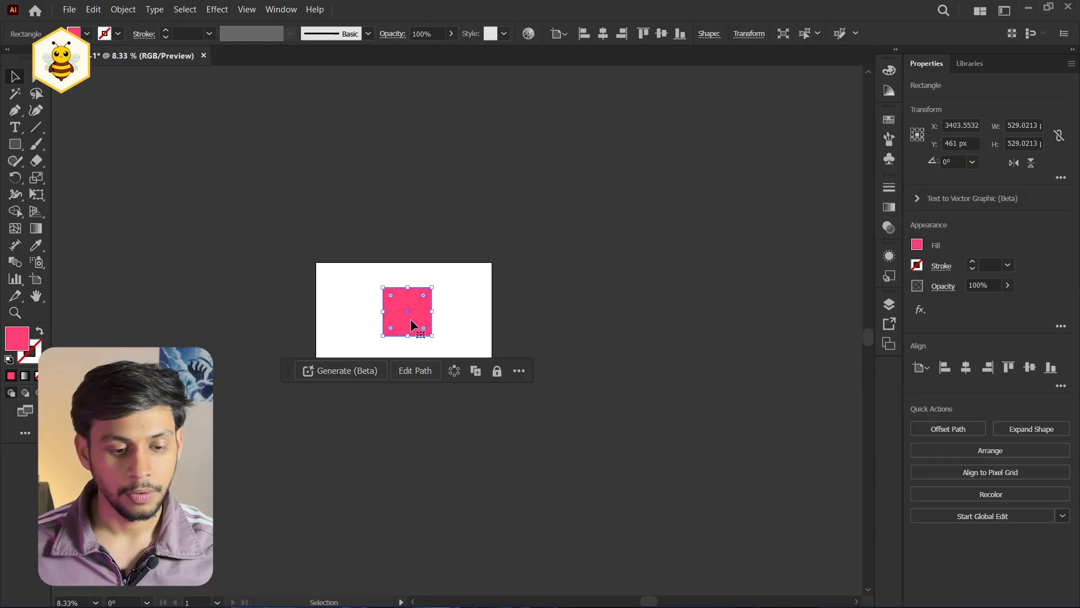
scroll(412, 313, "up", 4)
left_click_drag(593, 304, 710, 322)
left_click_drag(548, 338, 497, 320)
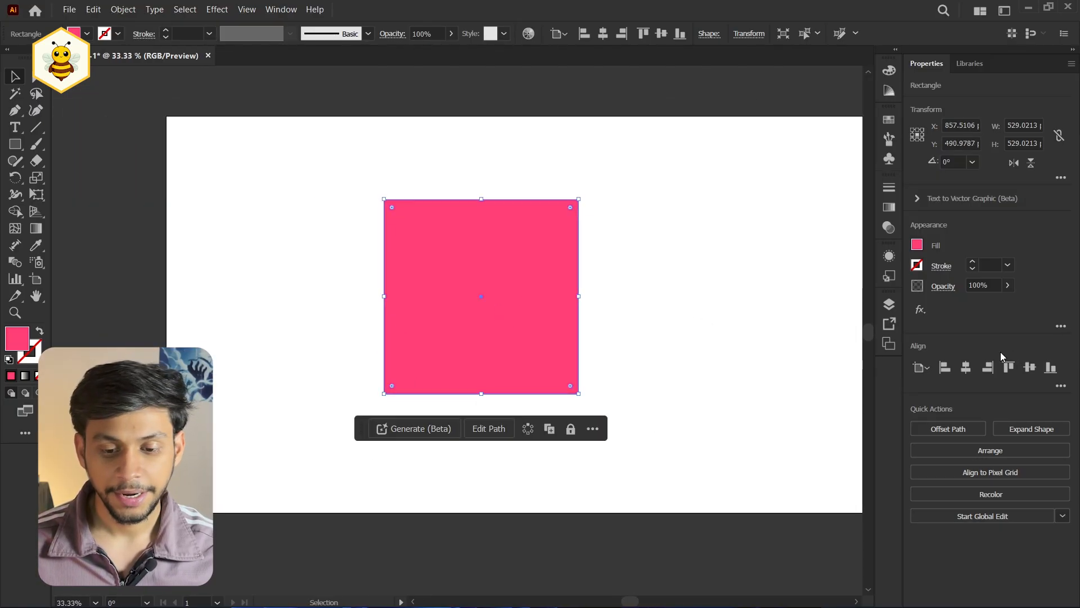
Apply a Drop Shadow effect with 90% opacity to the pink square, and deselect it
left_click(920, 310)
mouse_move(966, 402)
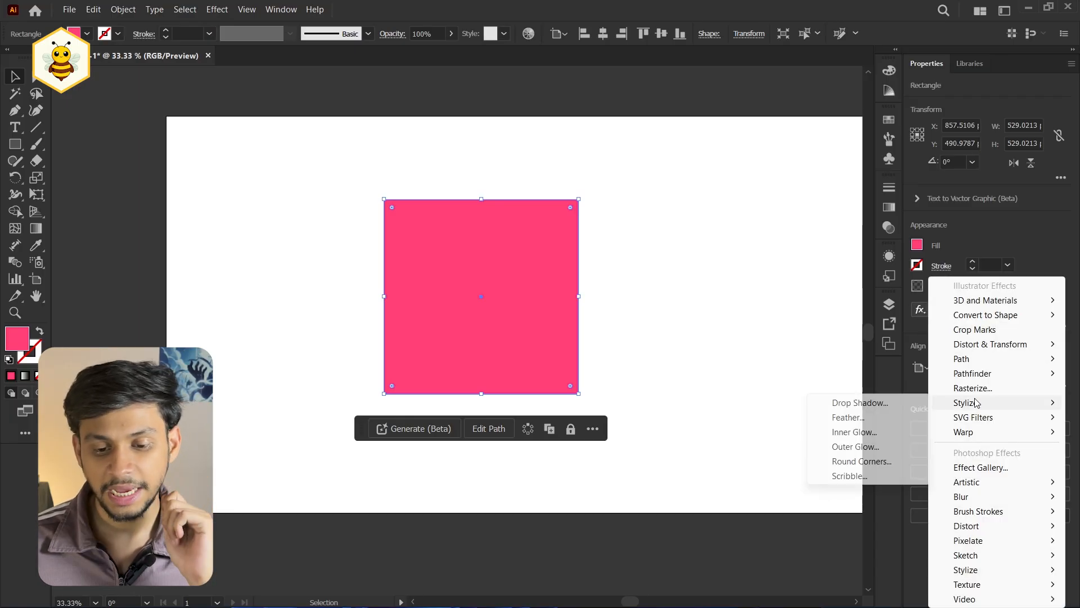
left_click(885, 403)
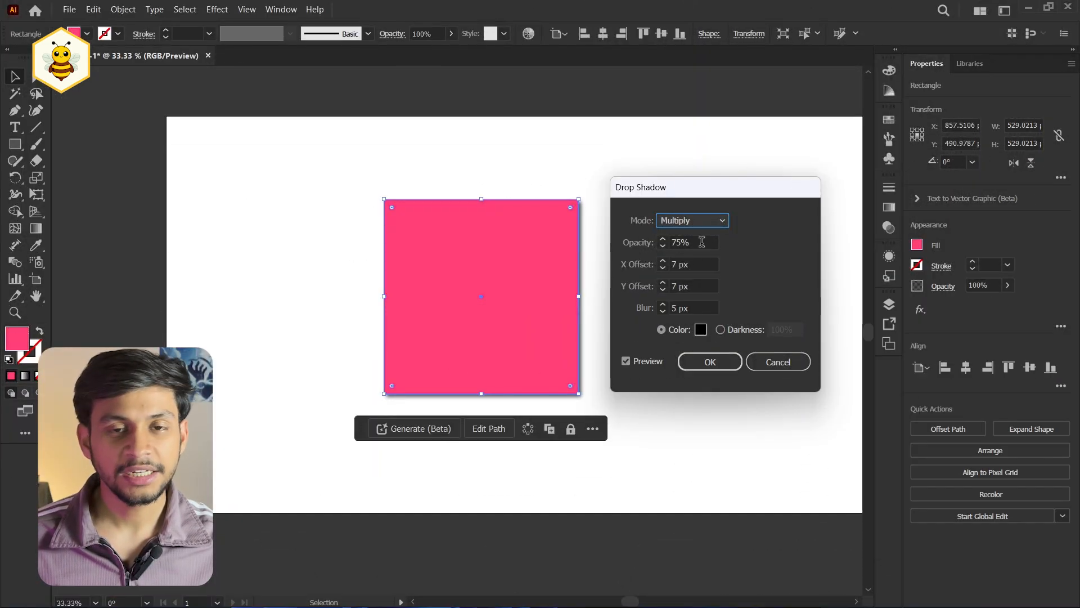
left_click(701, 242)
scroll(701, 242, "up", 19)
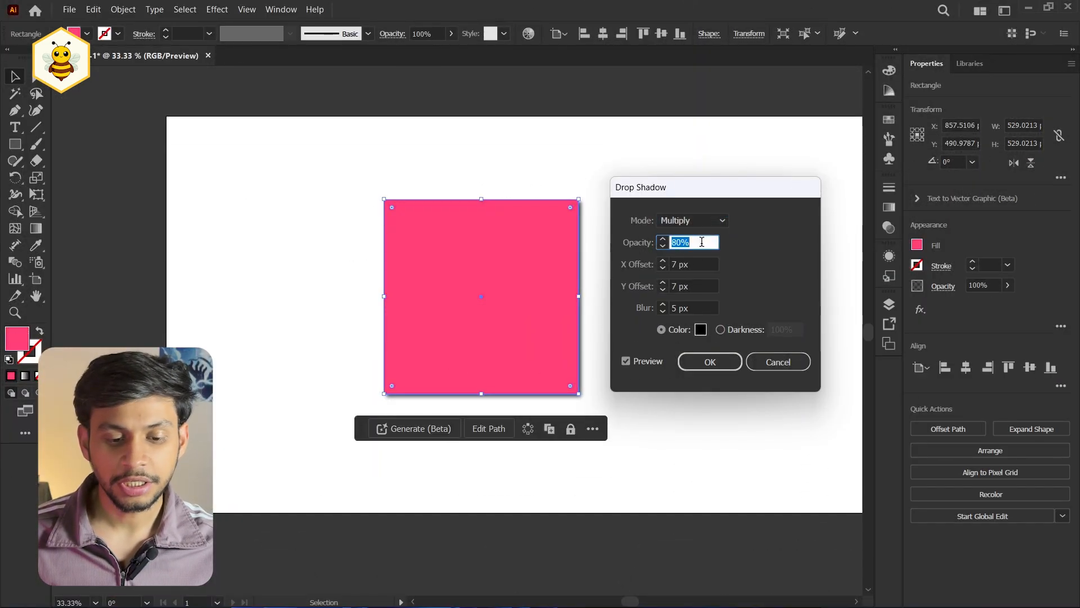
scroll(702, 242, "up", 6)
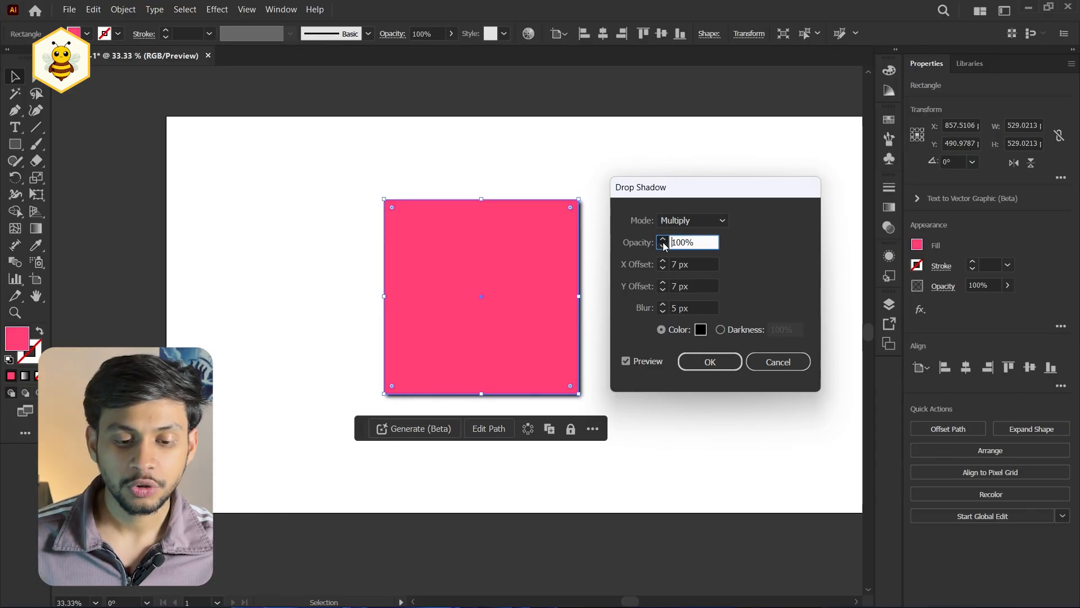
left_click(663, 244)
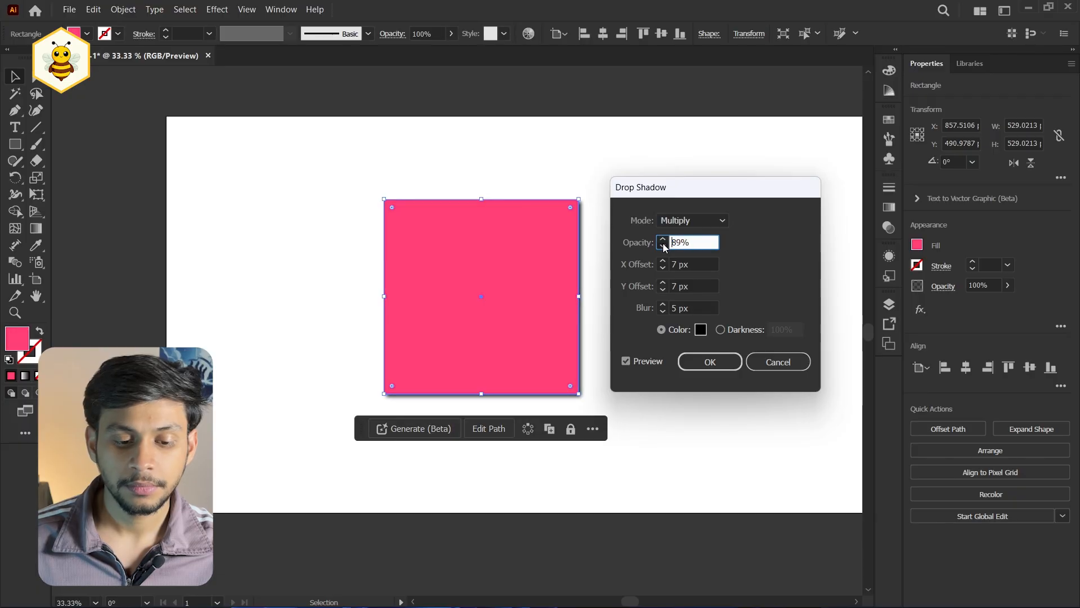
left_click_drag(664, 247, 626, 243)
type("455")
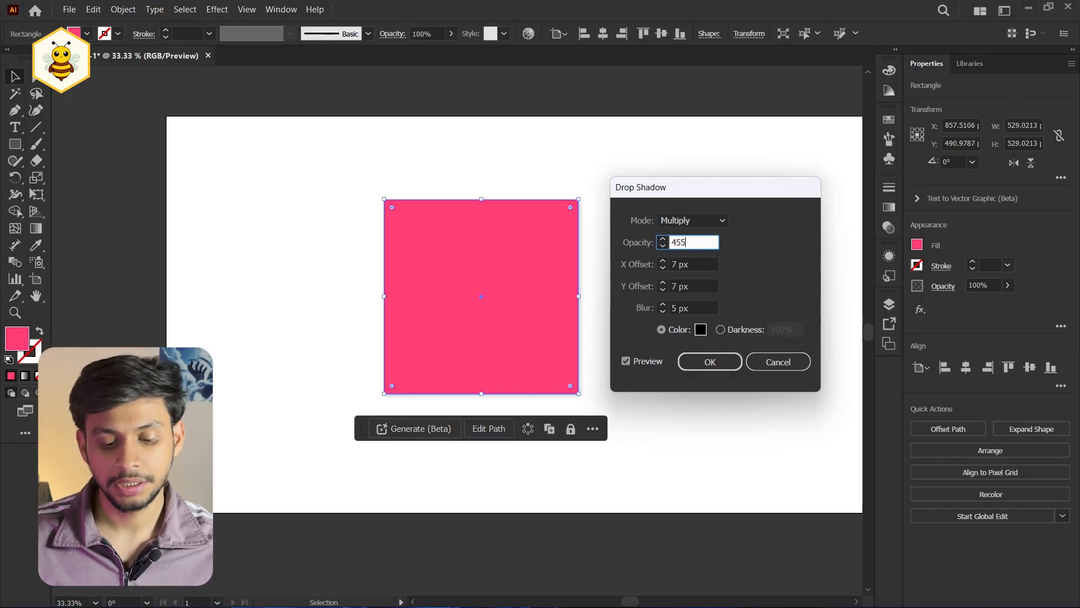
type("50")
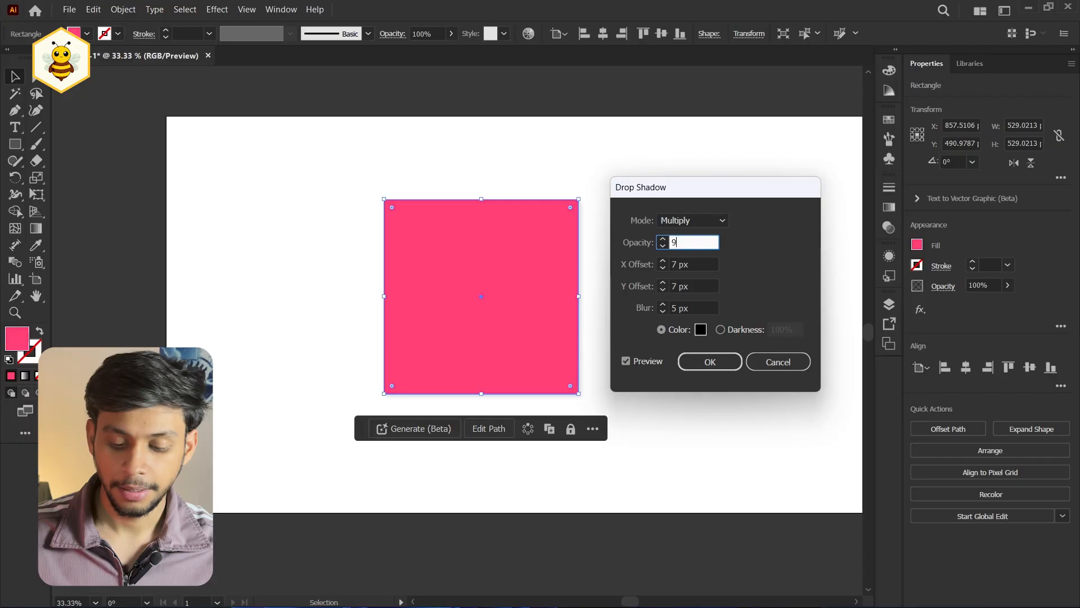
key("Return")
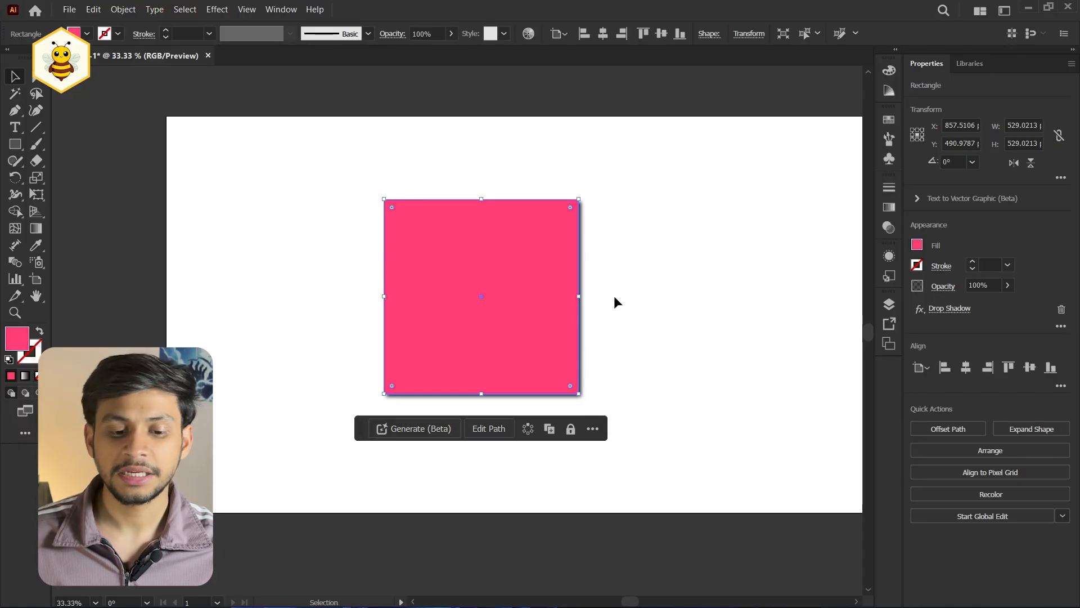
left_click(677, 360)
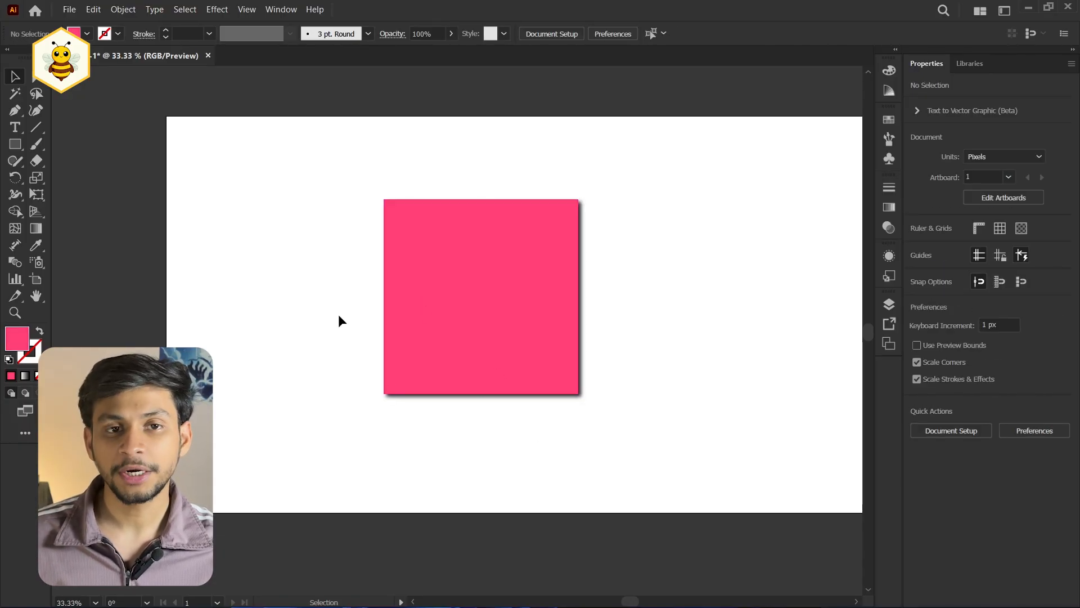
Reopen the pink square's Drop Shadow settings and set the blending mode to Normal
left_click(484, 347)
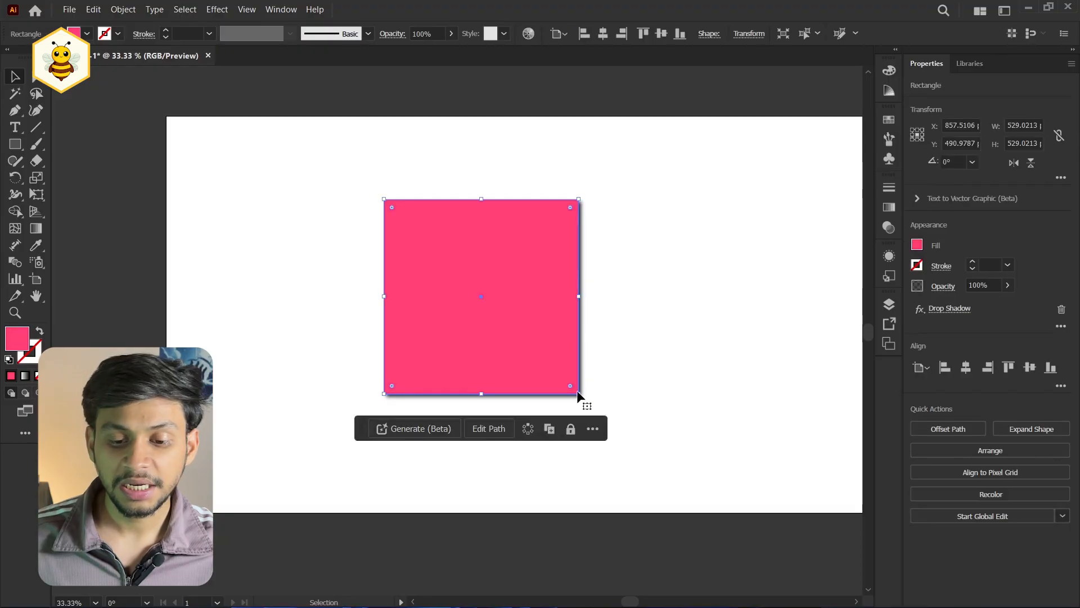
left_click(956, 310)
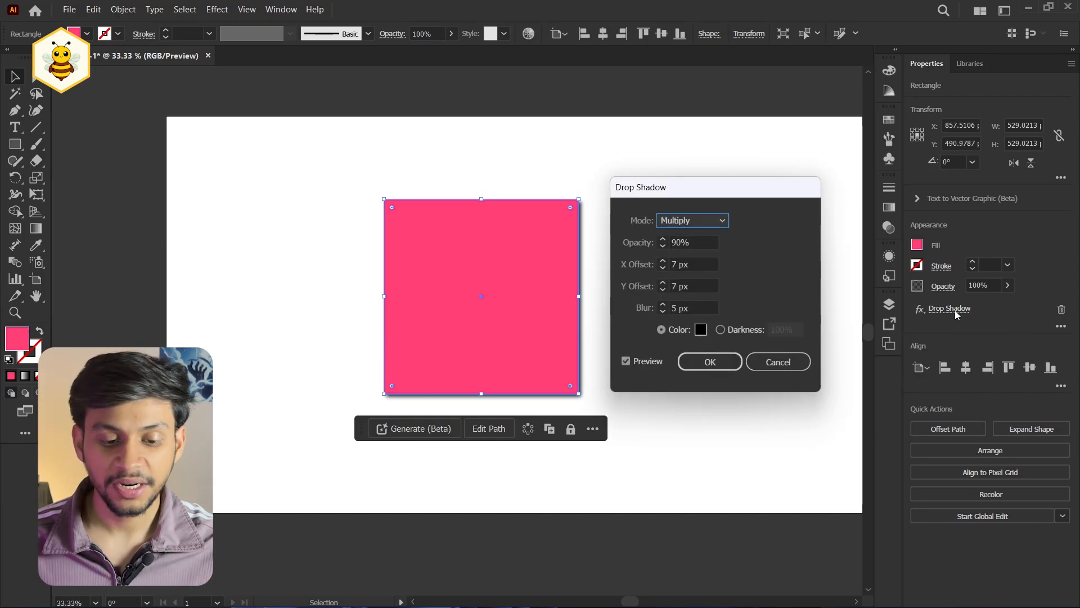
left_click(719, 225)
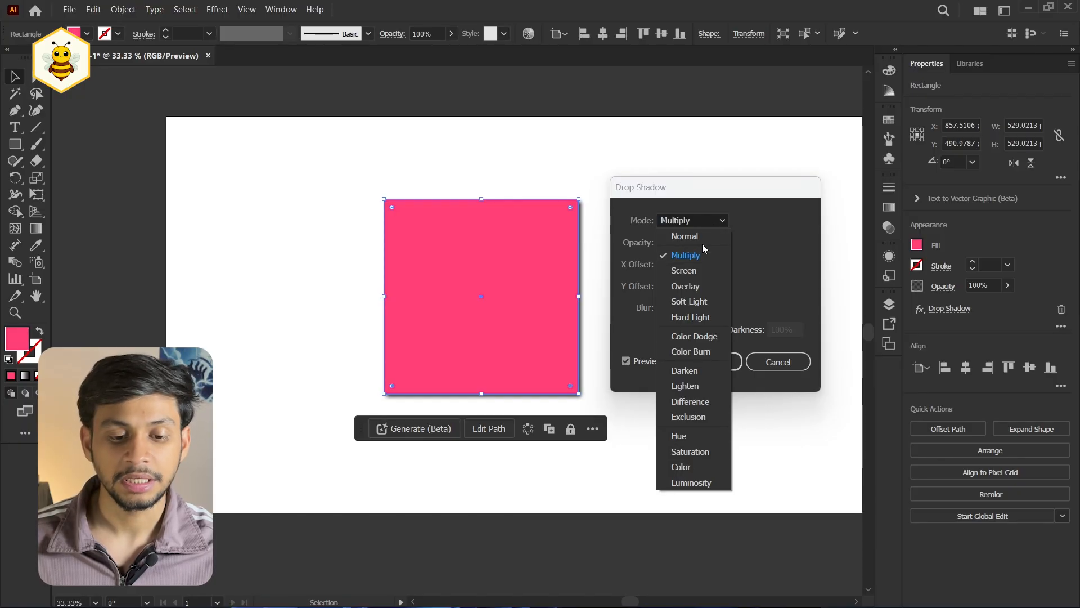
left_click(703, 235)
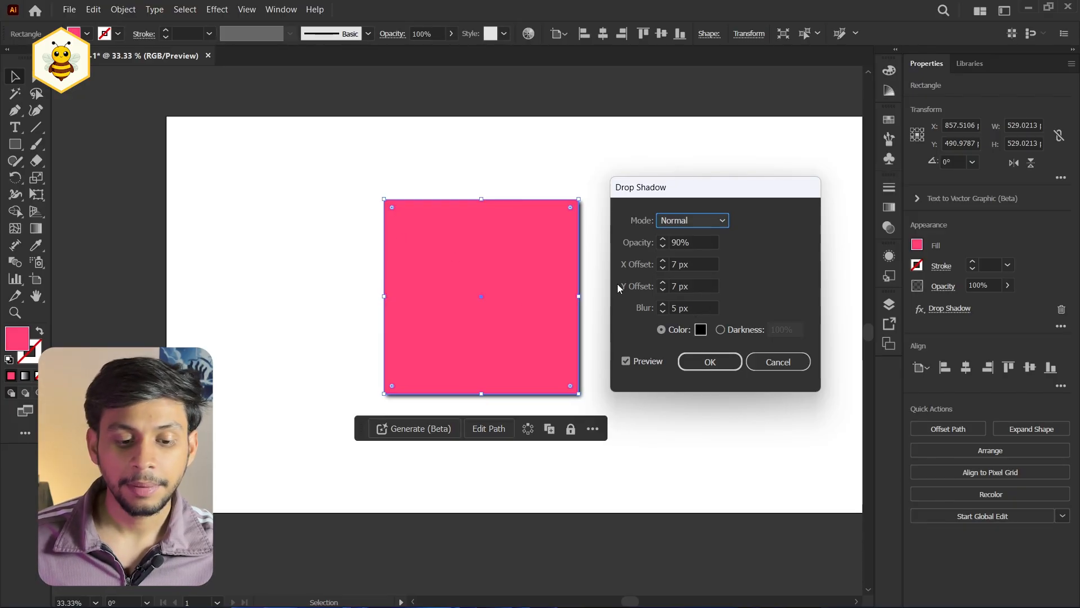
Set the drop shadow's color to bright blue, hex 0019FF
left_click(702, 331)
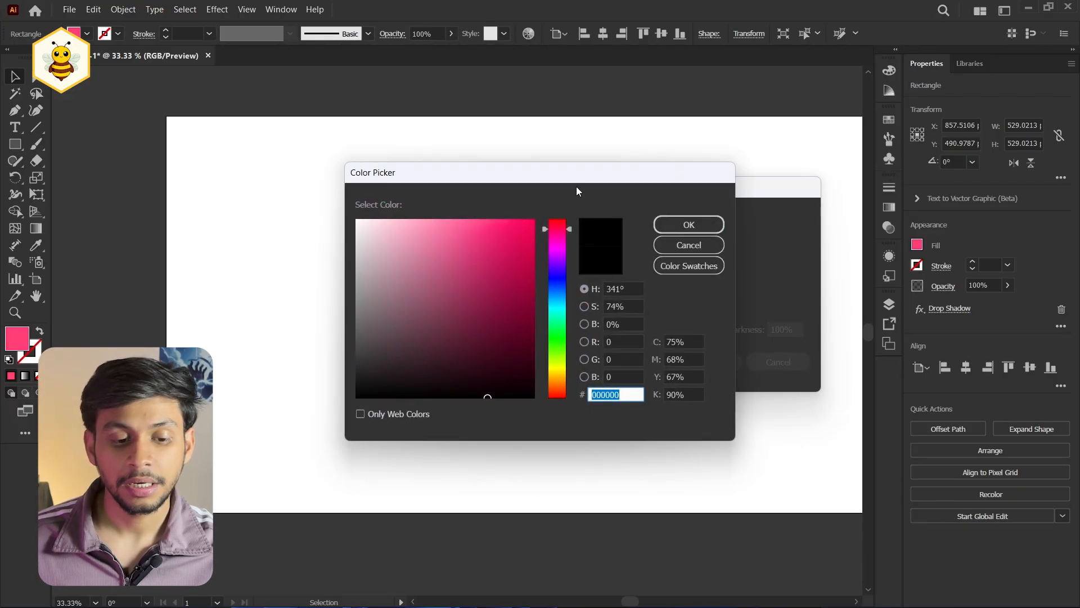
left_click_drag(591, 179, 873, 131)
left_click_drag(675, 174, 821, 170)
left_click(840, 241)
left_click(765, 222)
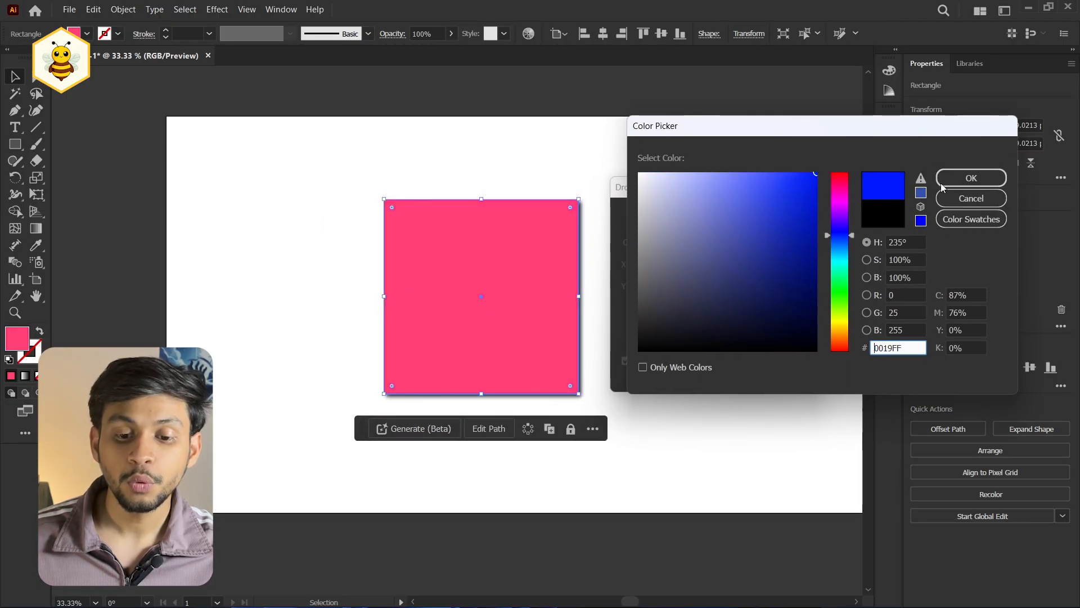
left_click(972, 183)
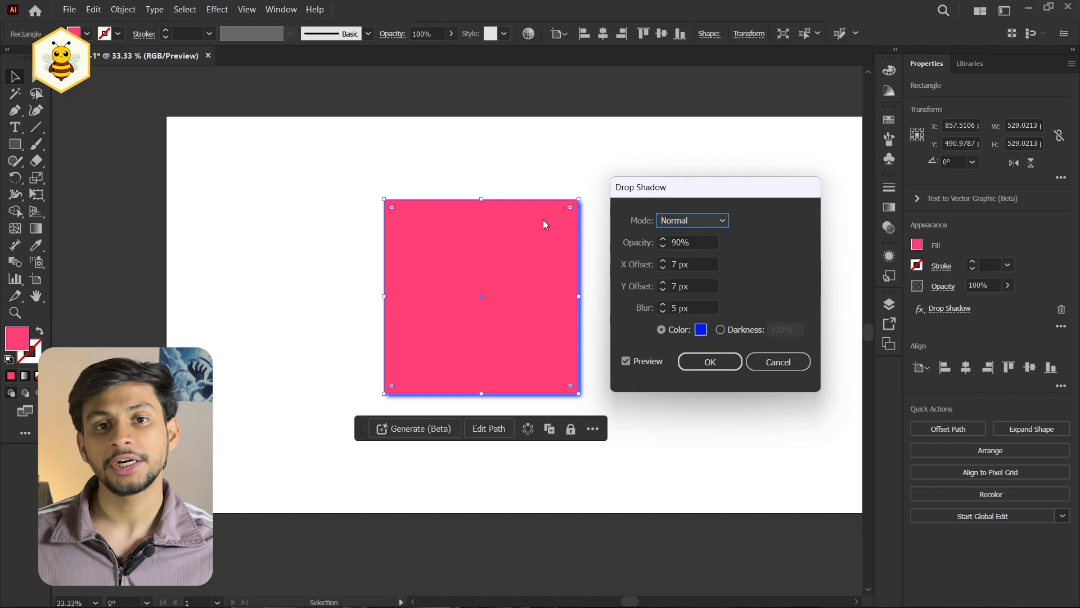
Try the Soft Light blending mode on the blue drop shadow, and change it to Color Burn
left_click(695, 220)
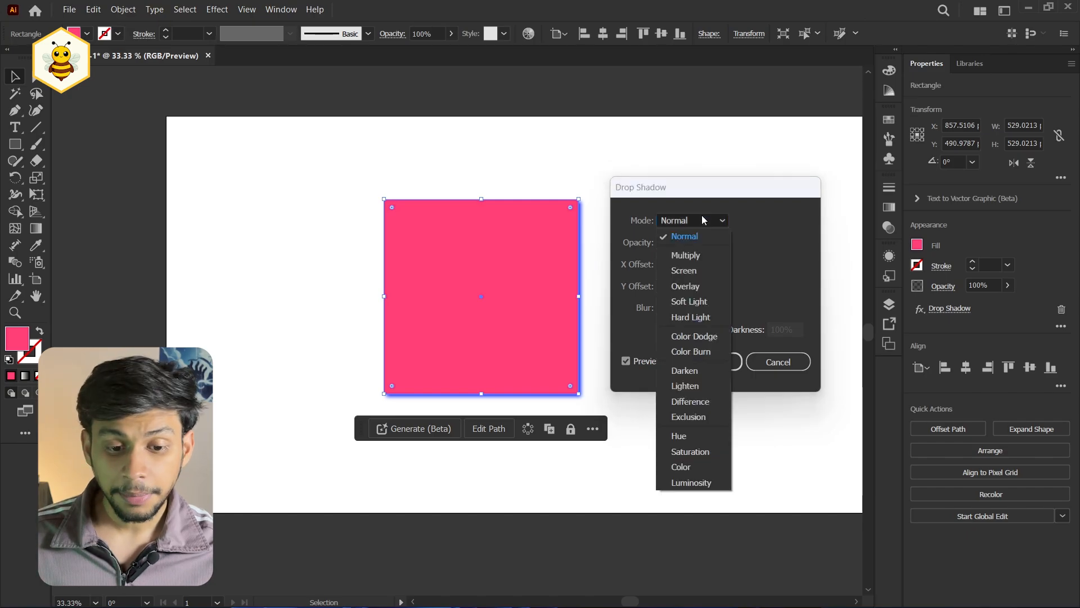
left_click(687, 299)
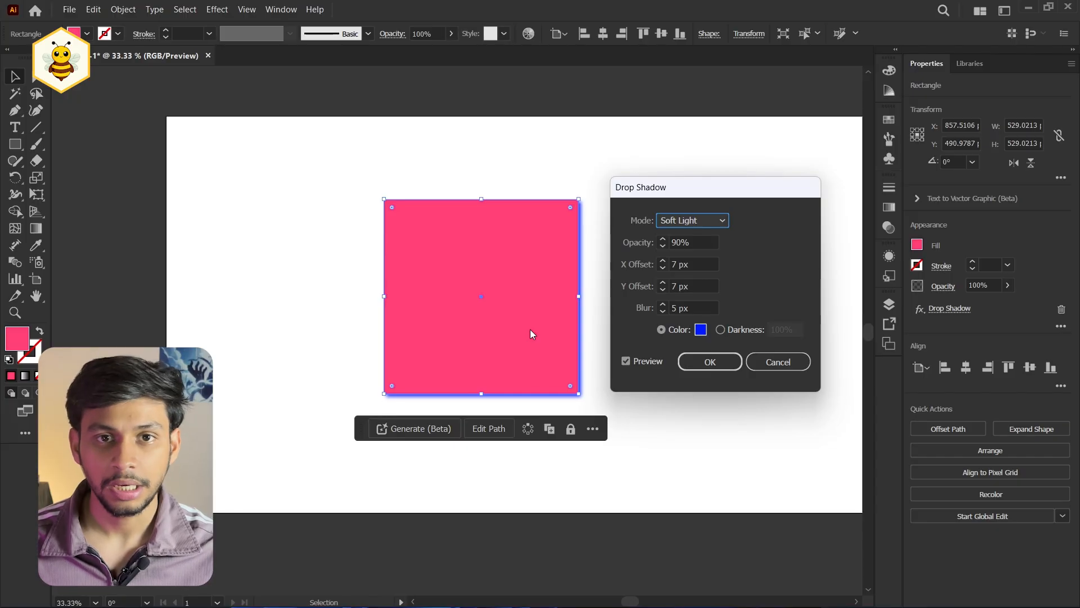
left_click(691, 221)
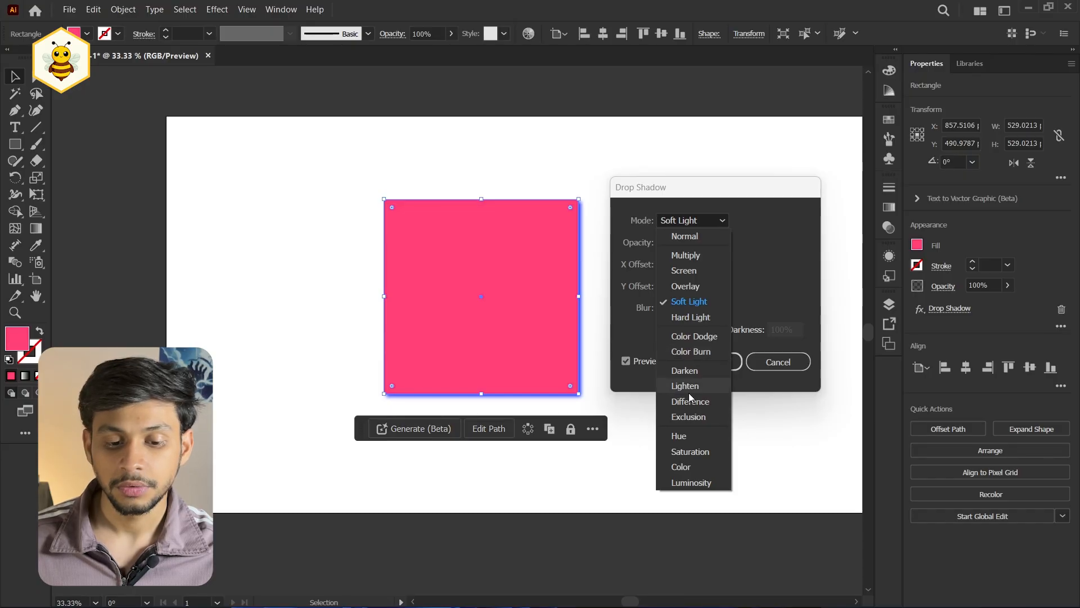
left_click(690, 352)
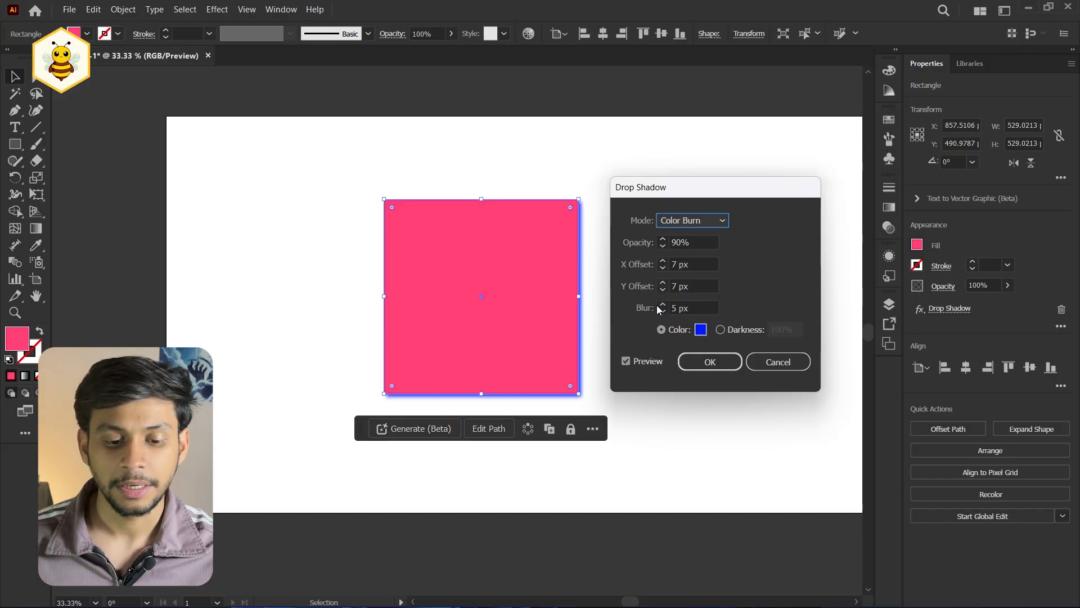
Try drop shadow X offsets up to 82 px, and lower the X offset to 0 px
left_click(683, 261)
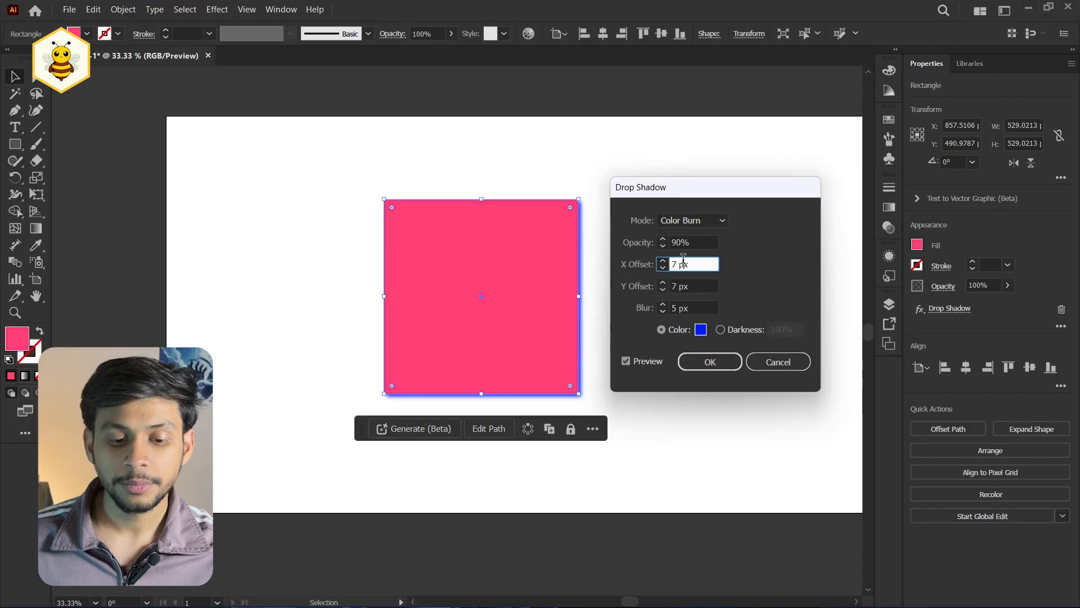
scroll(683, 260, "up", 20)
scroll(683, 260, "up", 20)
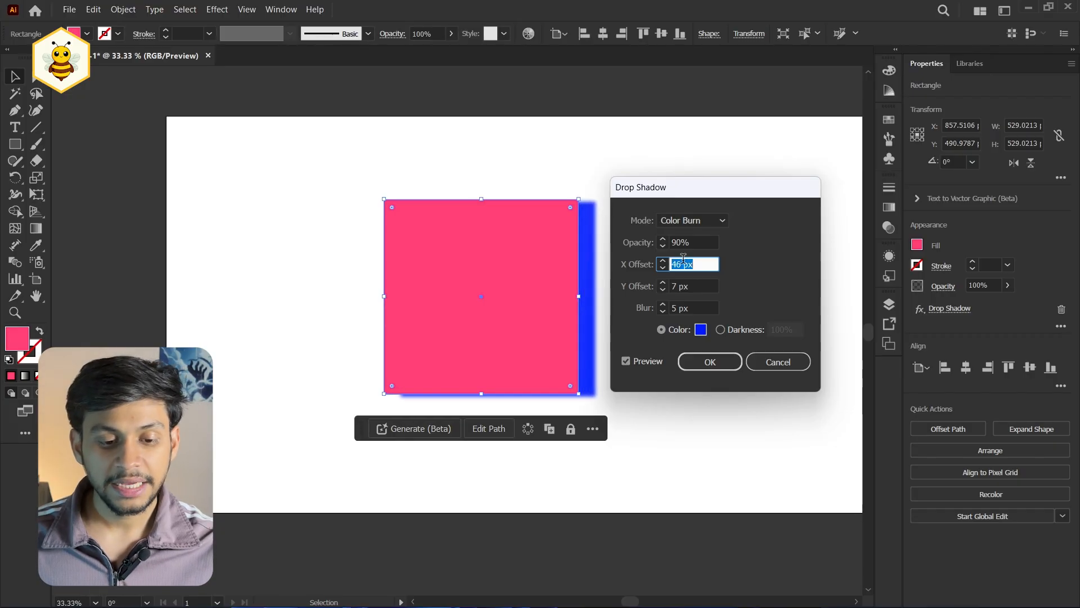
scroll(683, 260, "up", 17)
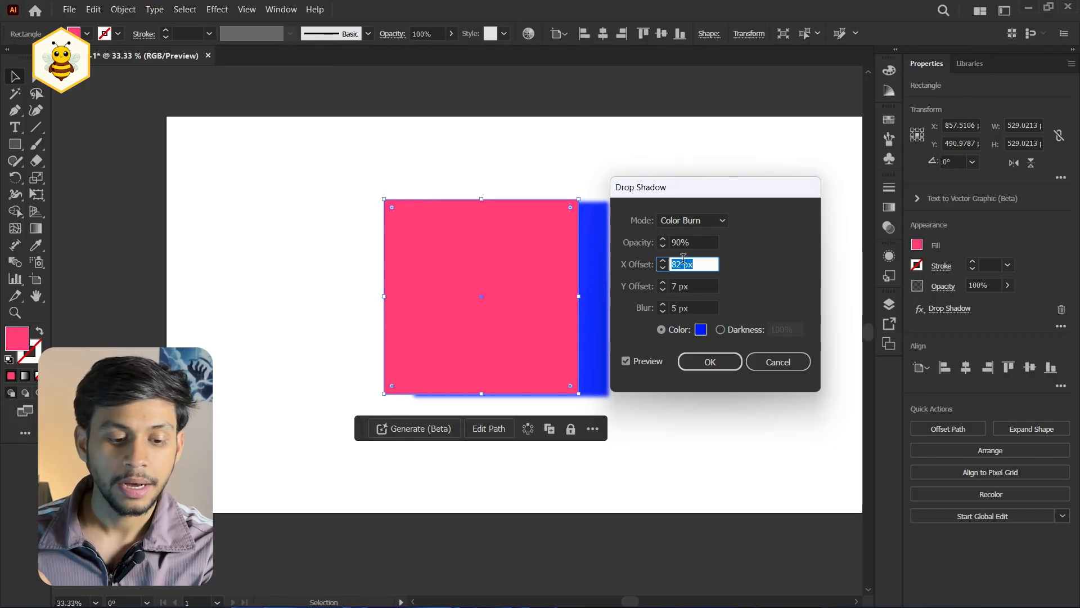
scroll(683, 260, "down", 10)
scroll(683, 260, "down", 20)
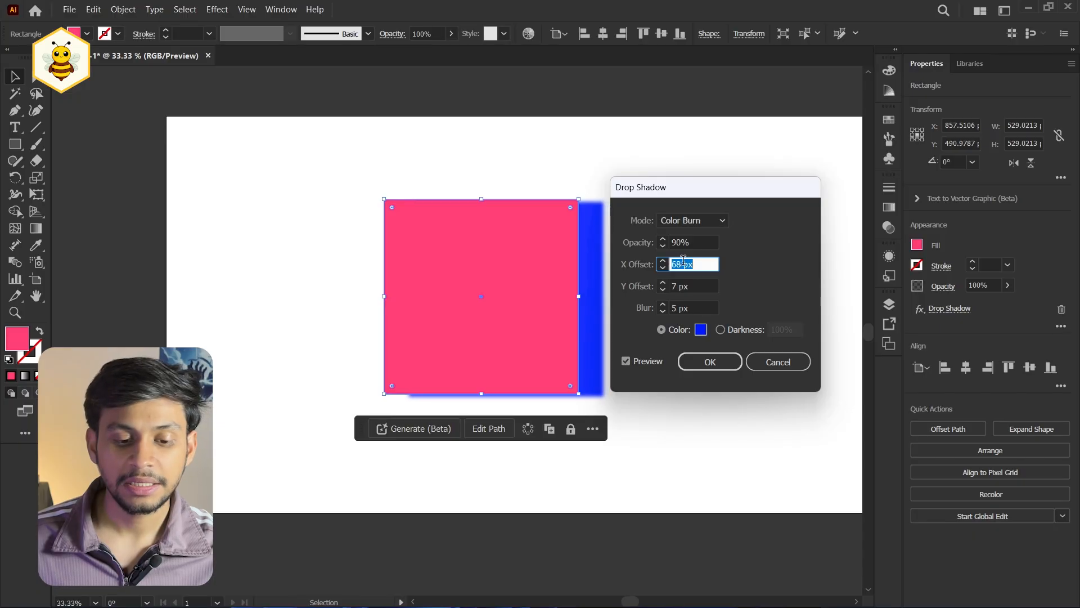
scroll(682, 260, "down", 20)
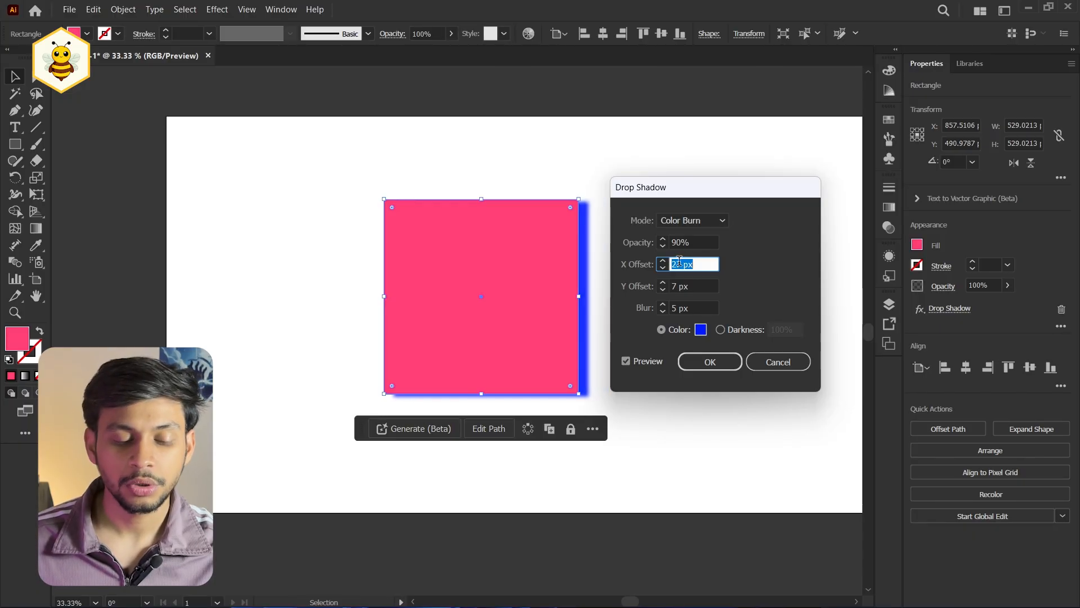
scroll(676, 261, "down", 5)
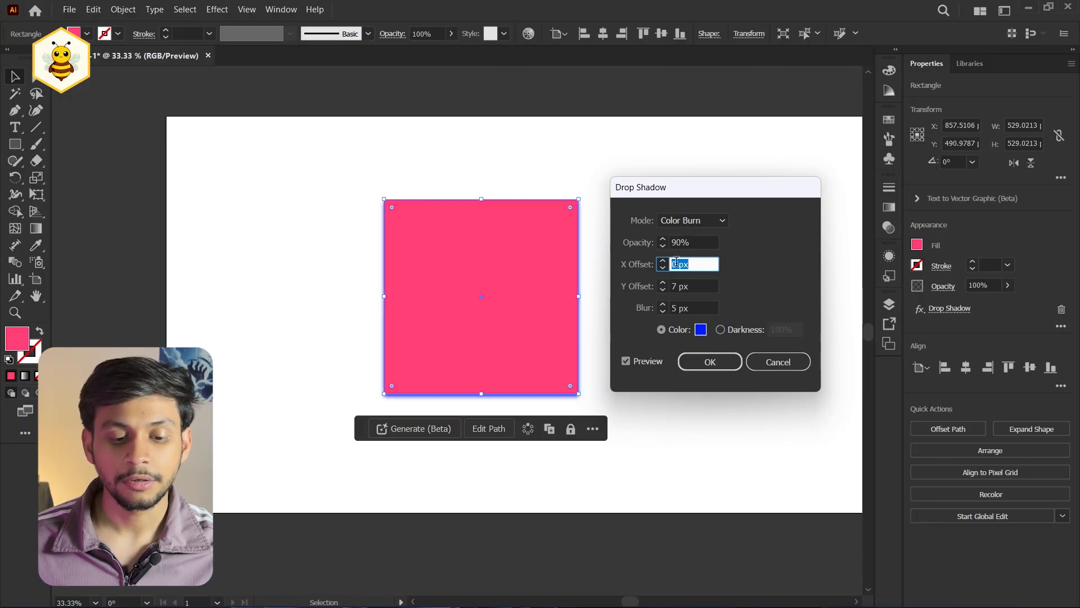
Try drop shadow Y offsets of 1 px and 30 px, and bring the Y offset back to 7 px
left_click(680, 286)
scroll(680, 286, "down", 12)
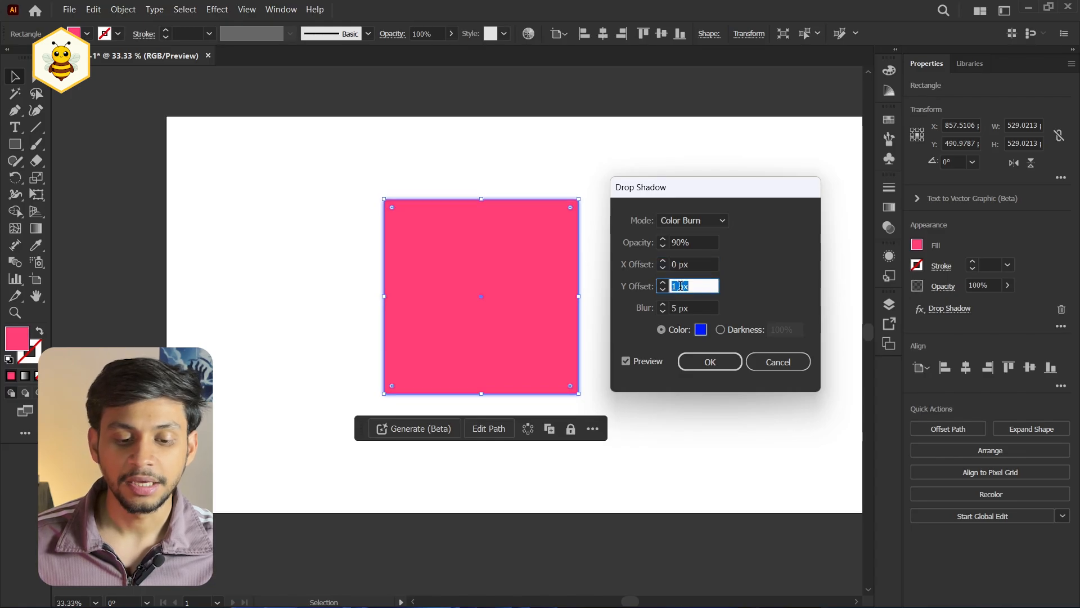
scroll(680, 286, "up", 20)
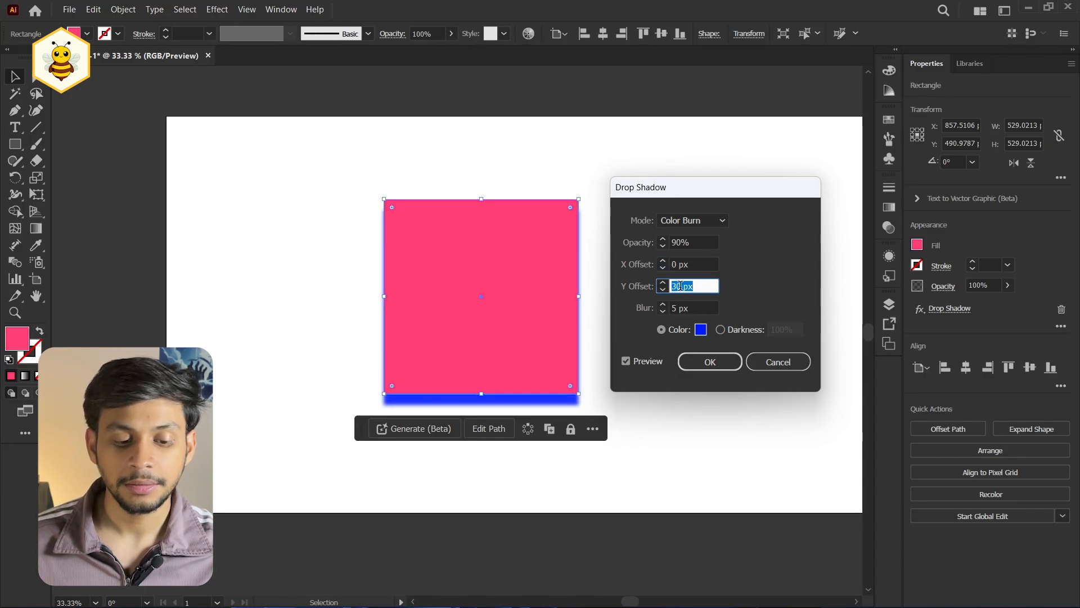
scroll(680, 284, "down", 20)
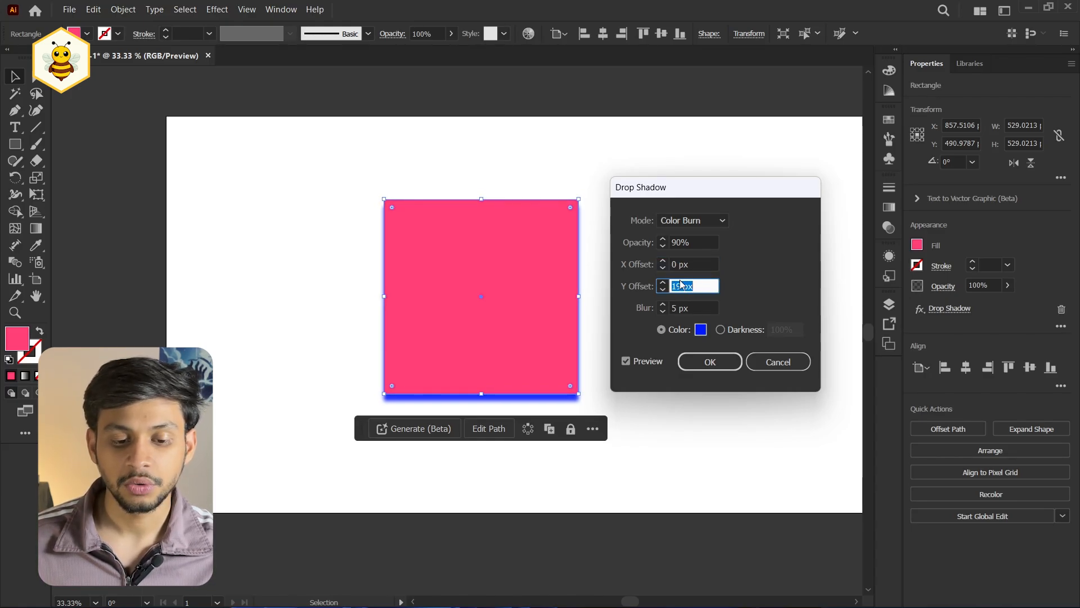
scroll(681, 284, "down", 4)
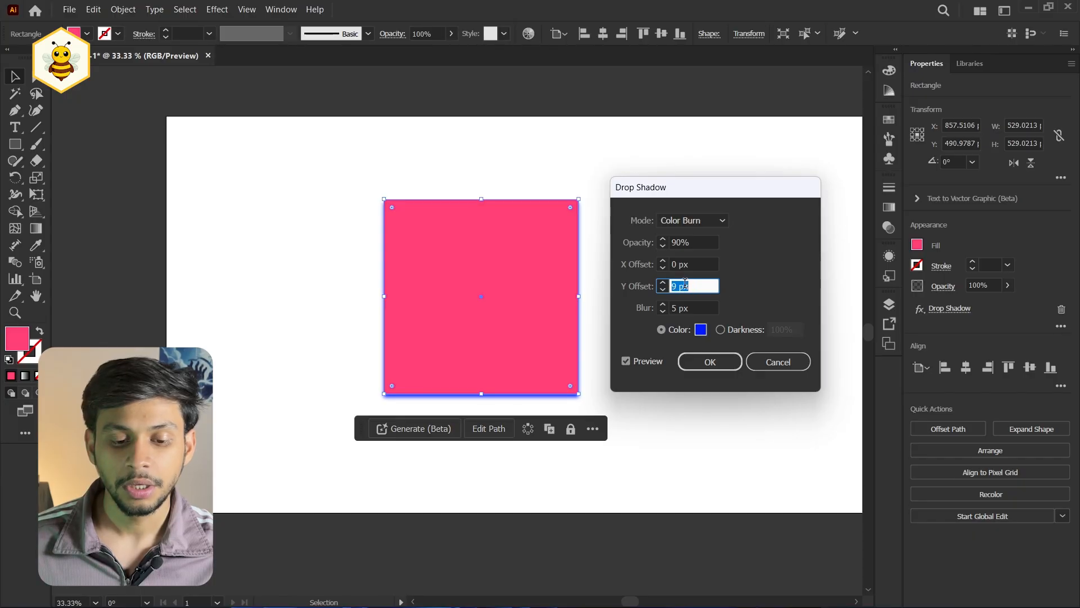
scroll(686, 282, "down", 1)
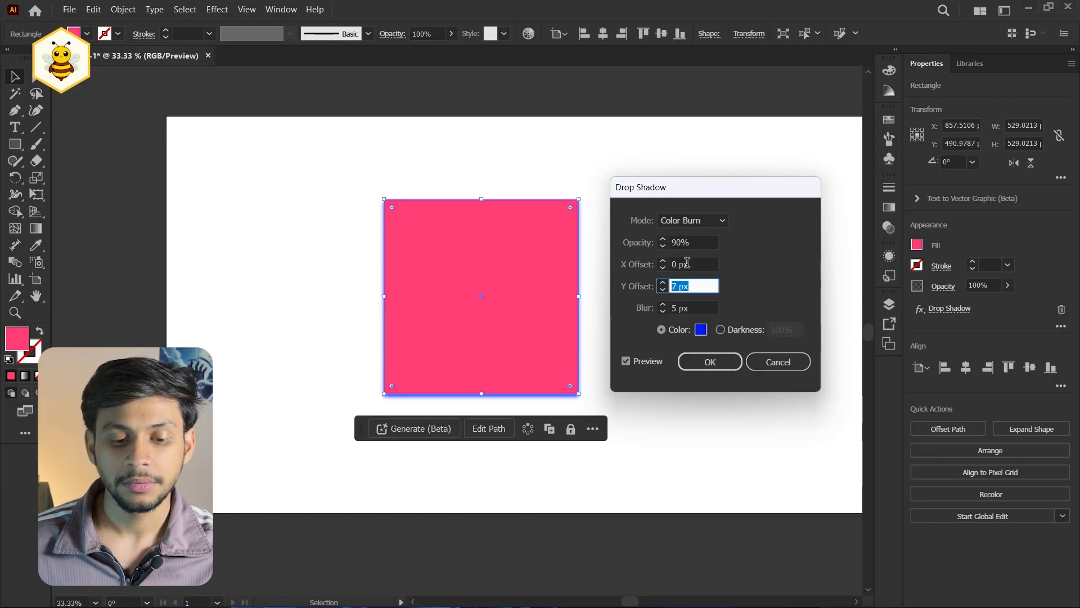
Apply the drop shadow with an X offset of 13 px, and move the square up and left to about X 684, Y 413 px
scroll(687, 263, "up", 5)
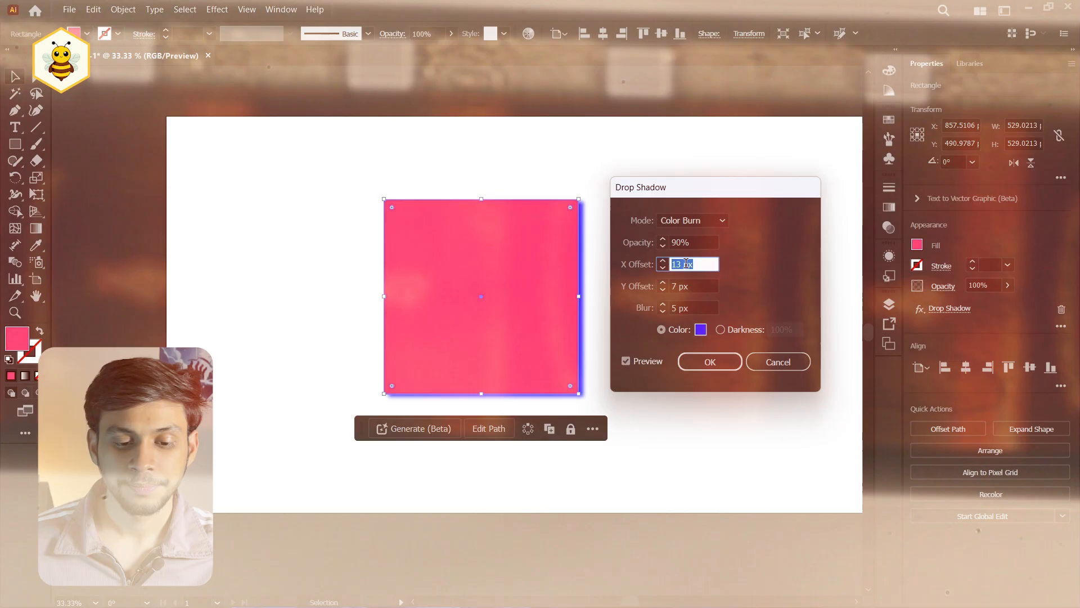
key("Return")
left_click_drag(507, 345, 443, 315)
Draw a rectangle about 1135 by 875 px covering the pink square, and place it behind the square
left_click(15, 144)
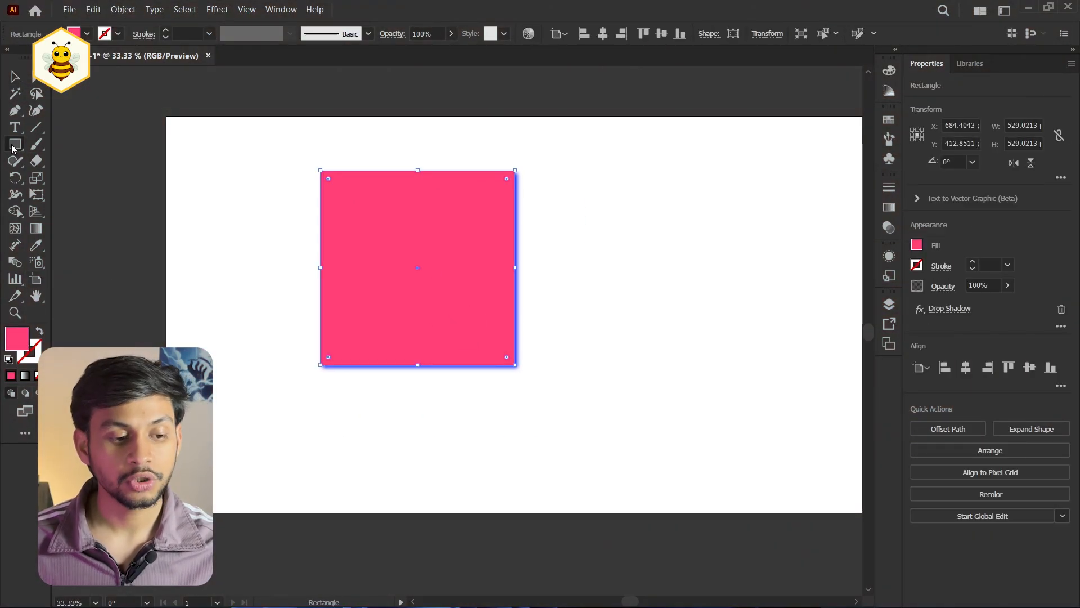
mouse_move(278, 156)
left_mouse_down()
mouse_move(555, 320)
mouse_move(698, 473)
left_mouse_up()
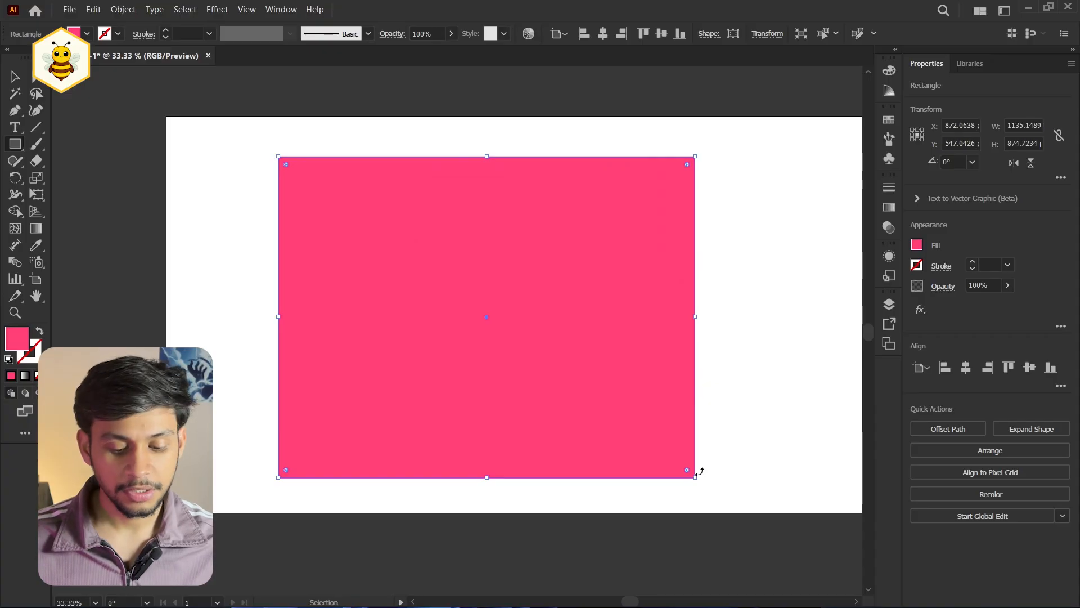
key("v")
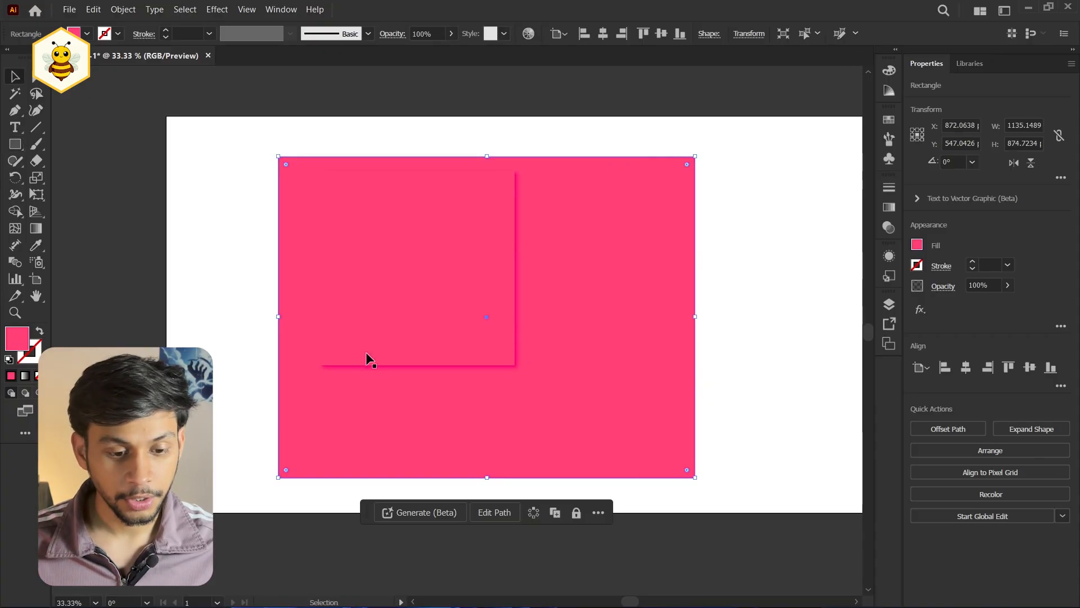
left_click(231, 277)
scroll(193, 350, "up", 3)
scroll(190, 354, "up", 1)
scroll(166, 365, "down", 3)
left_click(471, 396)
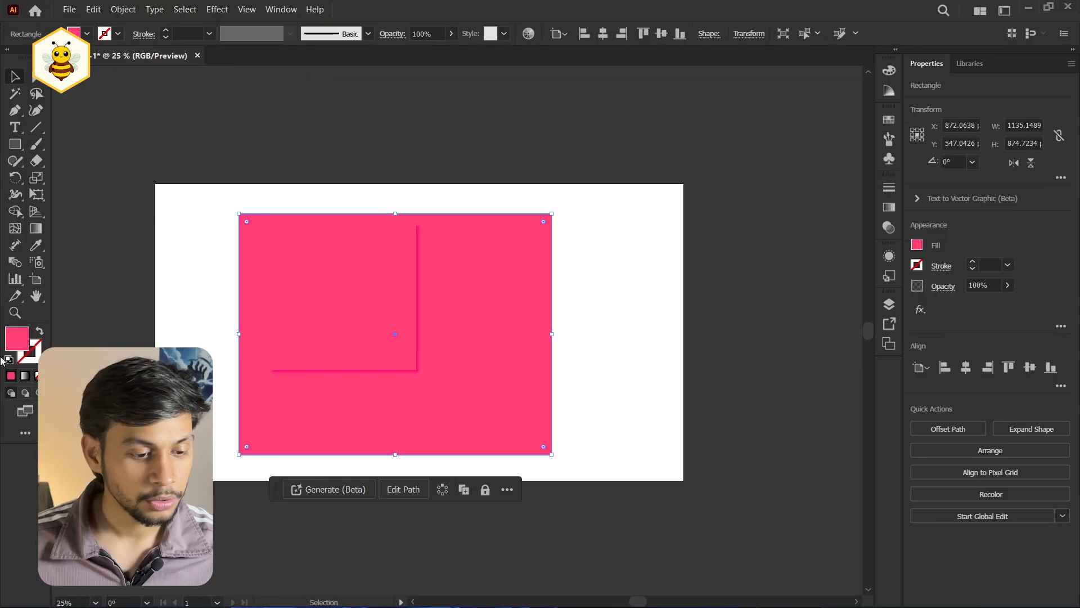
Fill the large background rectangle with light blue, hex 43B3FF
double_click(18, 344)
left_click(839, 242)
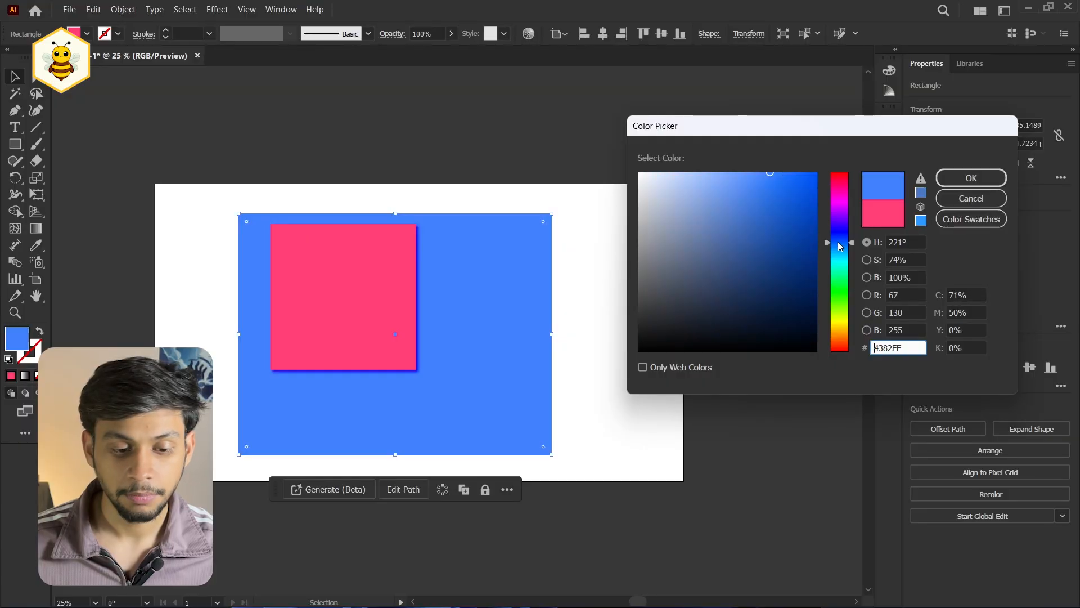
left_click_drag(836, 295, 846, 252)
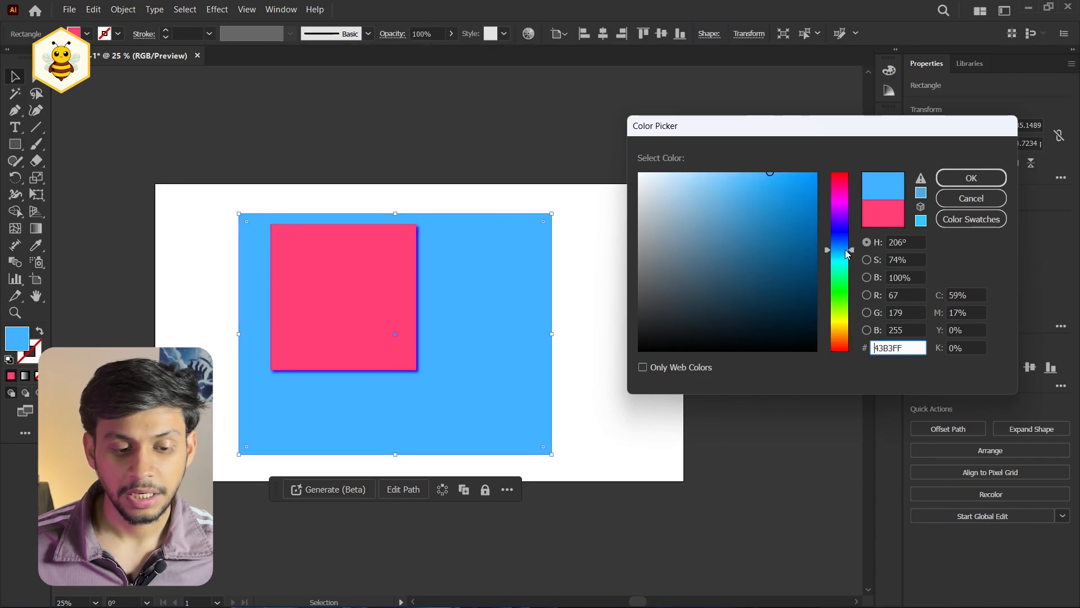
left_click(971, 177)
Move the pink square within the blue rectangle to about X 657, Y 427 px
key("ctrl+1")
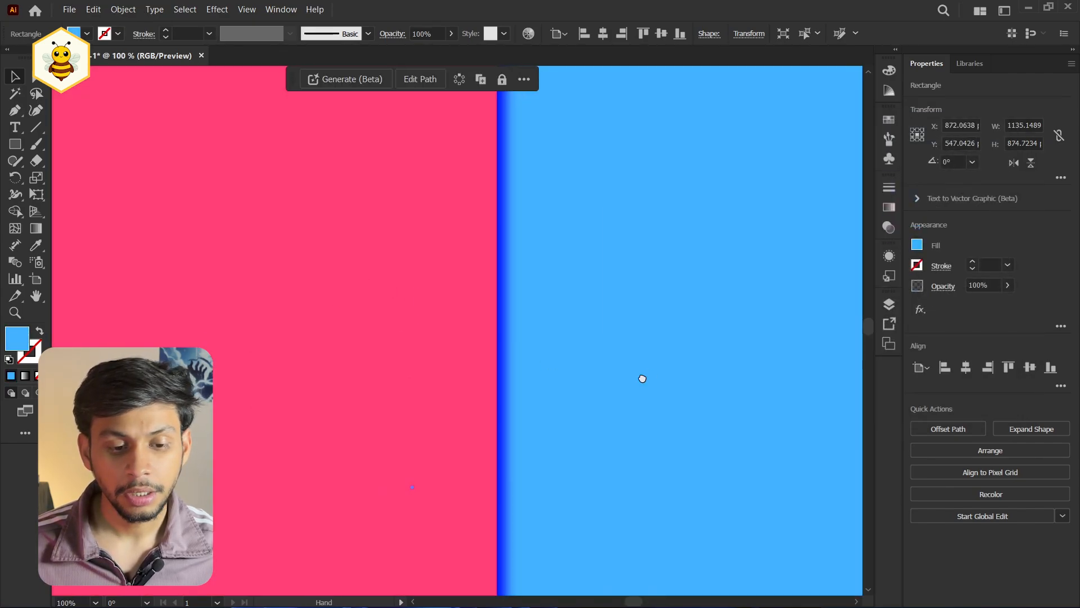
key("ctrl+minus")
key("ctrl+minus")
left_click_drag(384, 378, 354, 378)
Try other fill colors, including dark red, on the background rectangle to test the Color Burn shadow, and cancel the color change
left_click(641, 358)
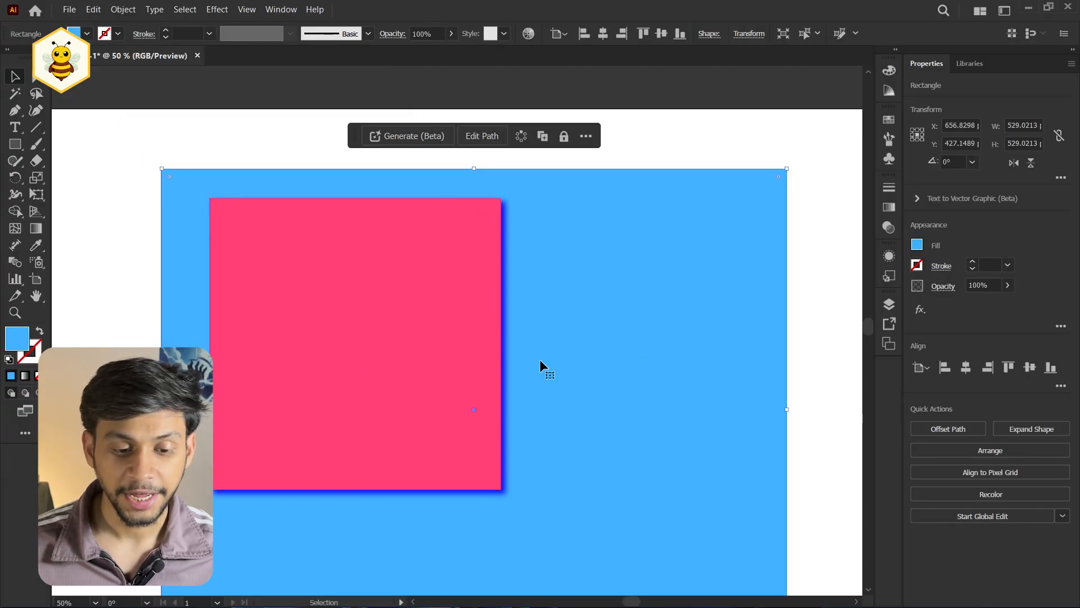
double_click(19, 340)
mouse_move(762, 302)
left_mouse_down()
mouse_move(754, 229)
mouse_move(728, 265)
mouse_move(665, 220)
mouse_move(642, 263)
mouse_move(696, 308)
mouse_move(757, 297)
mouse_move(794, 248)
mouse_move(799, 197)
mouse_move(735, 164)
mouse_move(770, 194)
left_mouse_up()
left_click(839, 294)
mouse_move(839, 253)
left_mouse_down()
mouse_move(843, 171)
mouse_move(779, 180)
mouse_move(796, 142)
mouse_move(754, 144)
mouse_move(747, 163)
mouse_move(697, 167)
mouse_move(738, 168)
mouse_move(729, 213)
mouse_move(713, 213)
mouse_move(733, 160)
mouse_move(796, 219)
mouse_move(683, 321)
mouse_move(800, 222)
mouse_move(834, 211)
left_mouse_up()
left_click(971, 198)
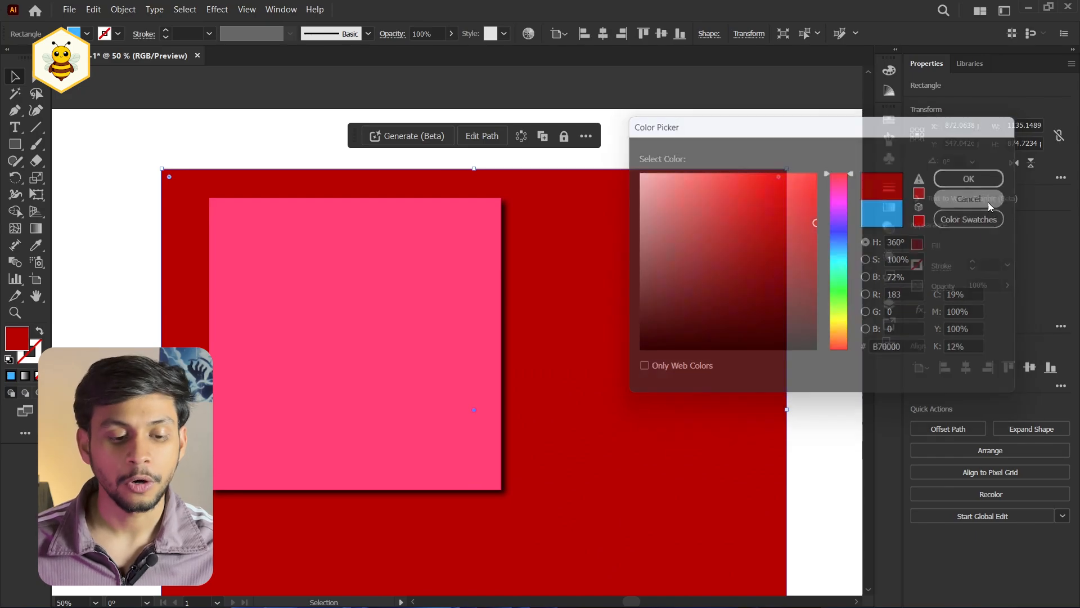
Delete the background rectangle, and remove the Drop Shadow effect from the pink square
key("Delete")
left_click(506, 389)
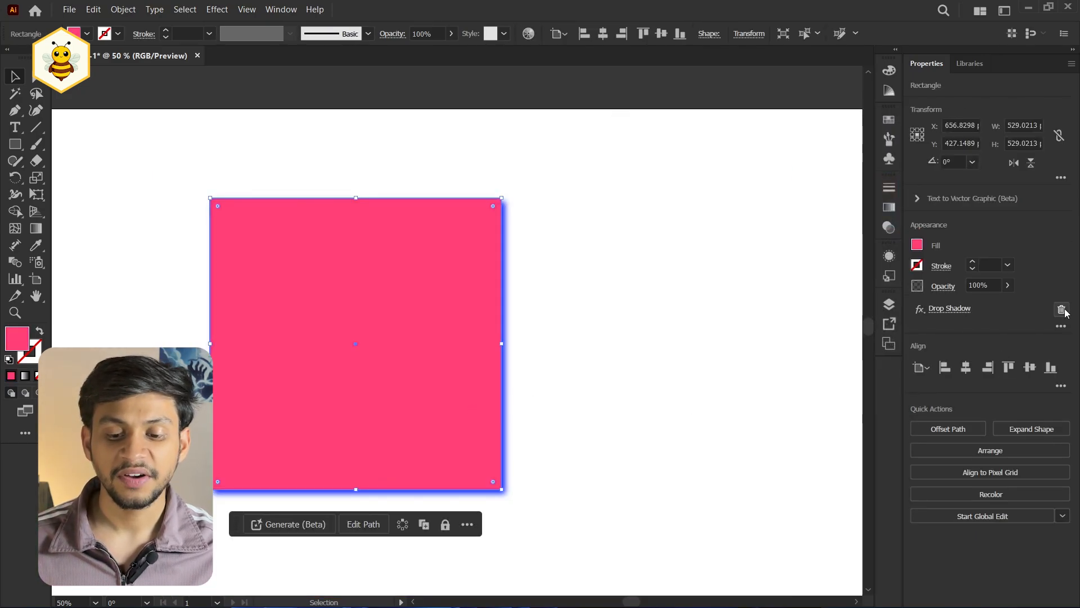
left_click(1062, 310)
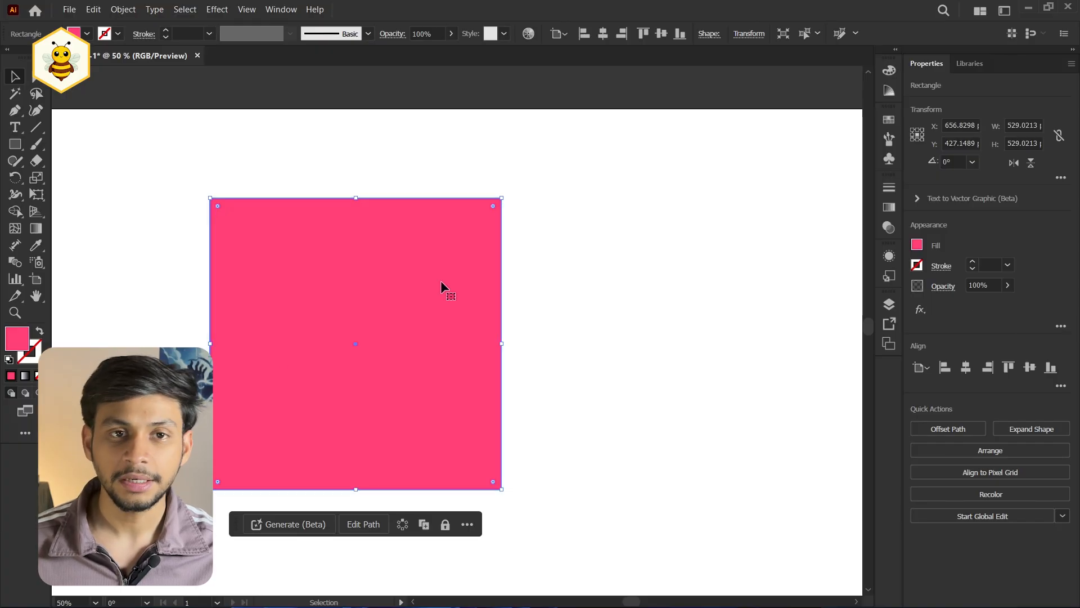
Move the pink square right to about X 845 px, and apply a Feather effect with an 11 px radius
left_click(515, 362)
left_click_drag(335, 362, 439, 363)
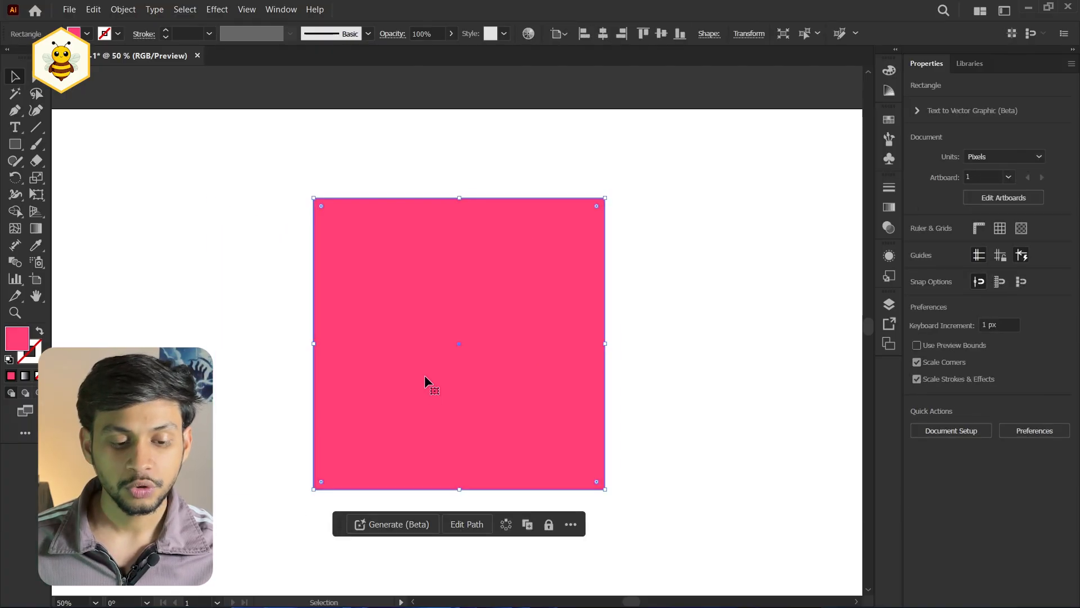
left_click(920, 309)
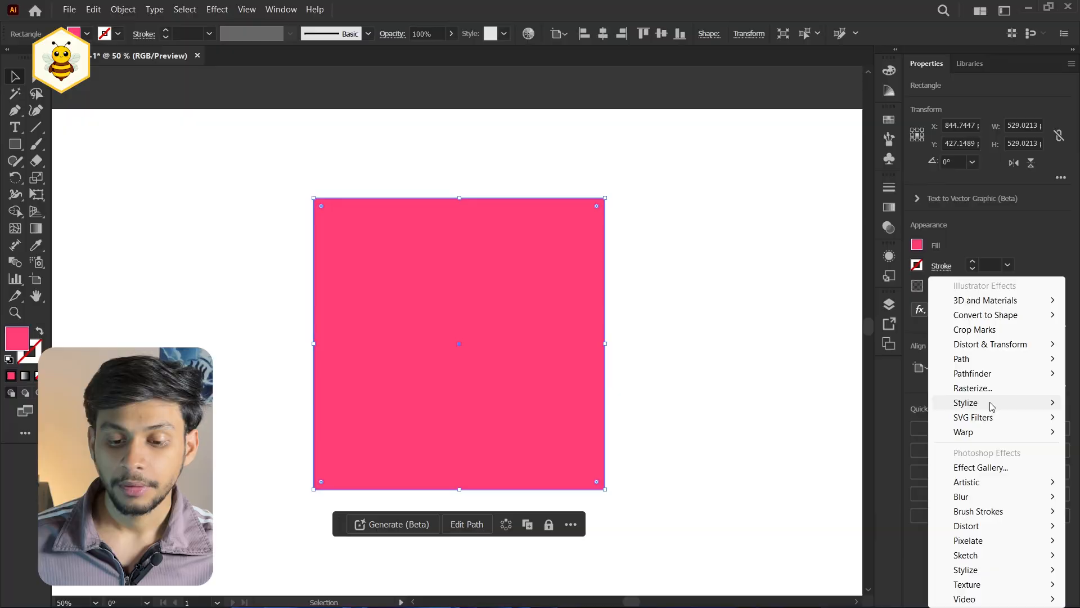
mouse_move(991, 406)
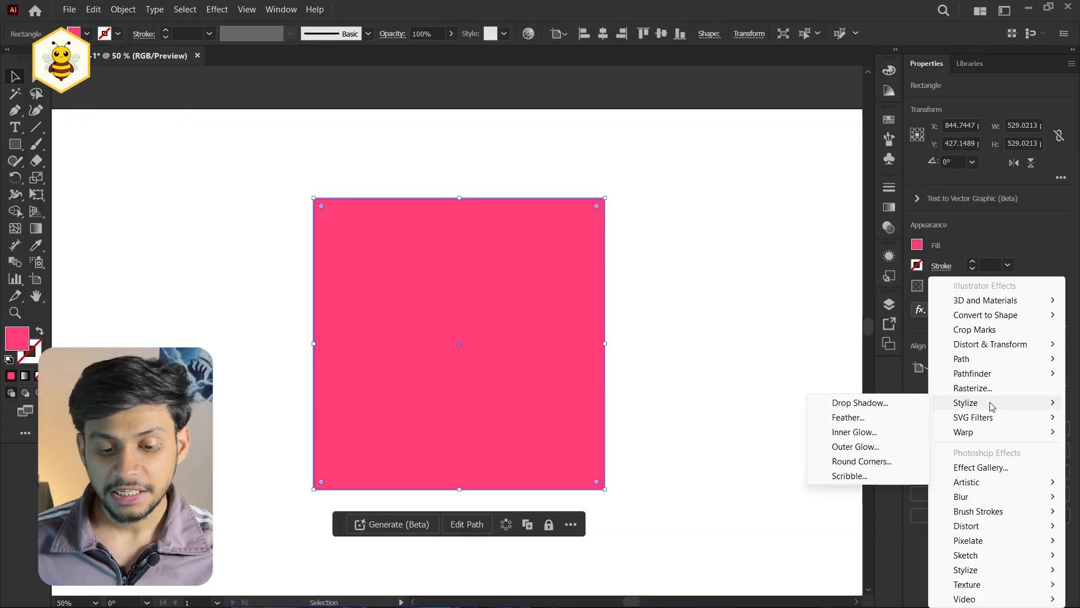
left_click(833, 418)
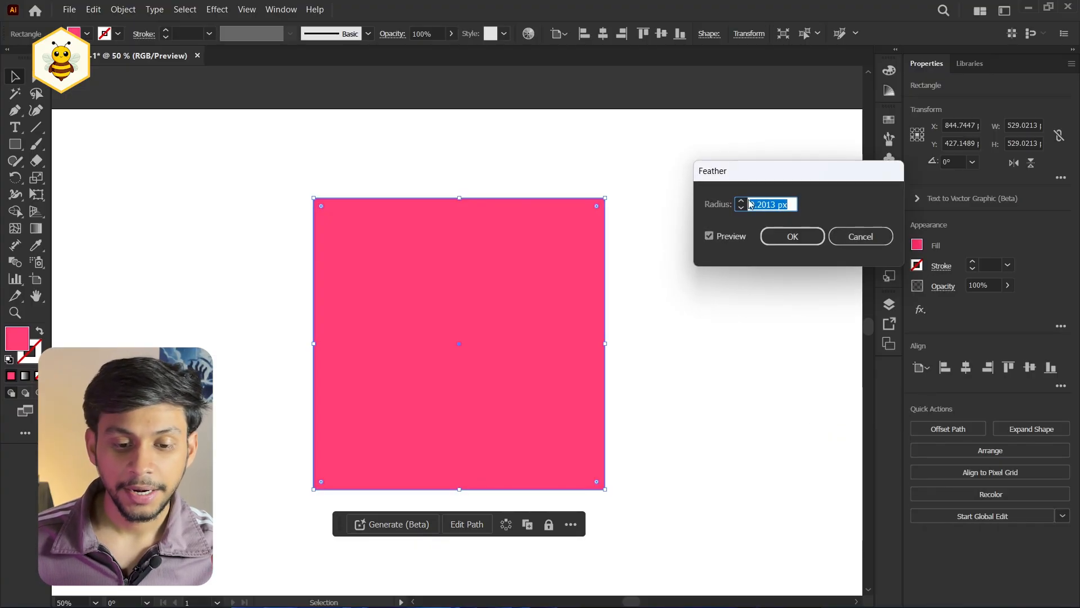
type("11")
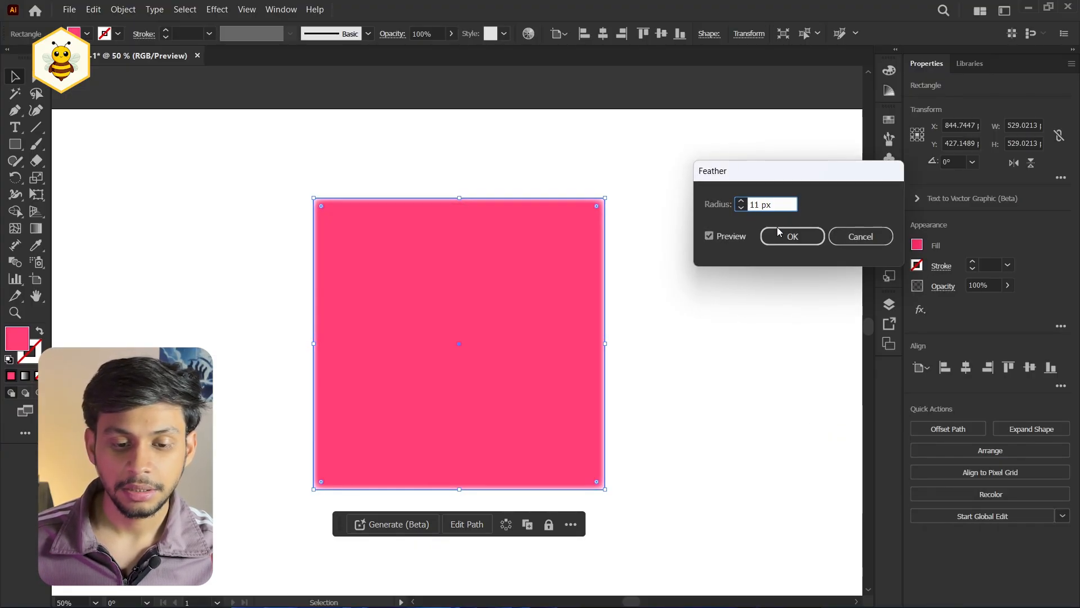
left_click(784, 239)
left_click(678, 202)
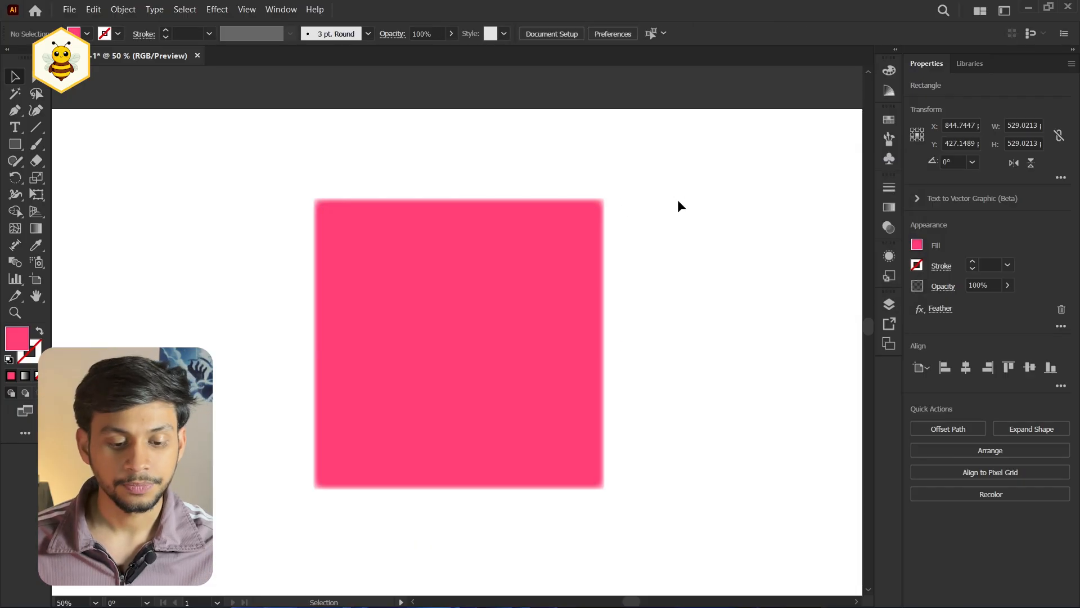
Inspect the feathered edge up close, and try rounding the square's corners fully into a circle
scroll(602, 253, "up", 4)
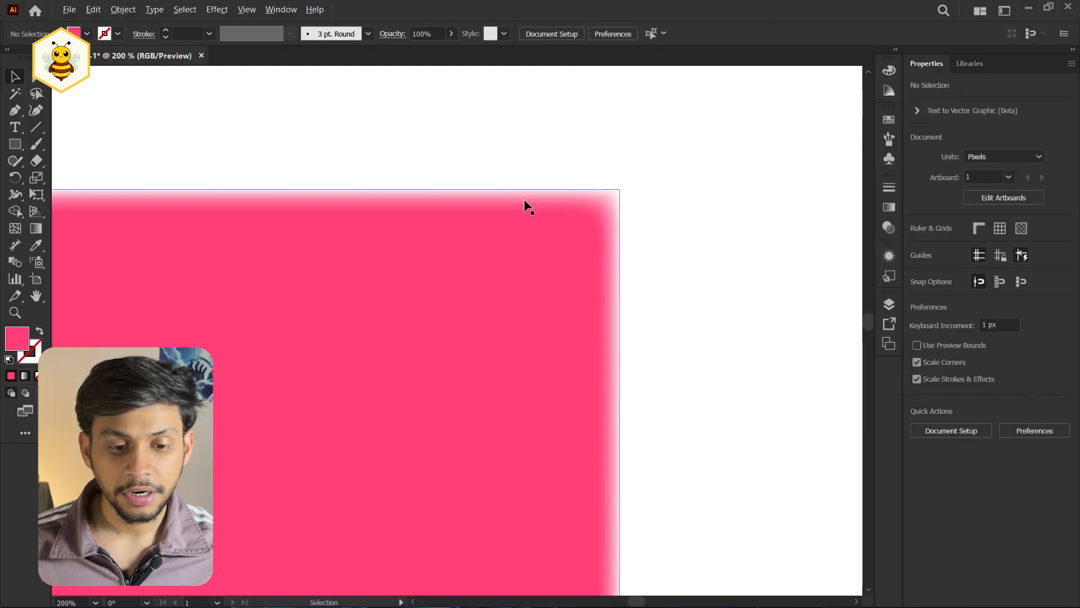
scroll(524, 200, "down", 6)
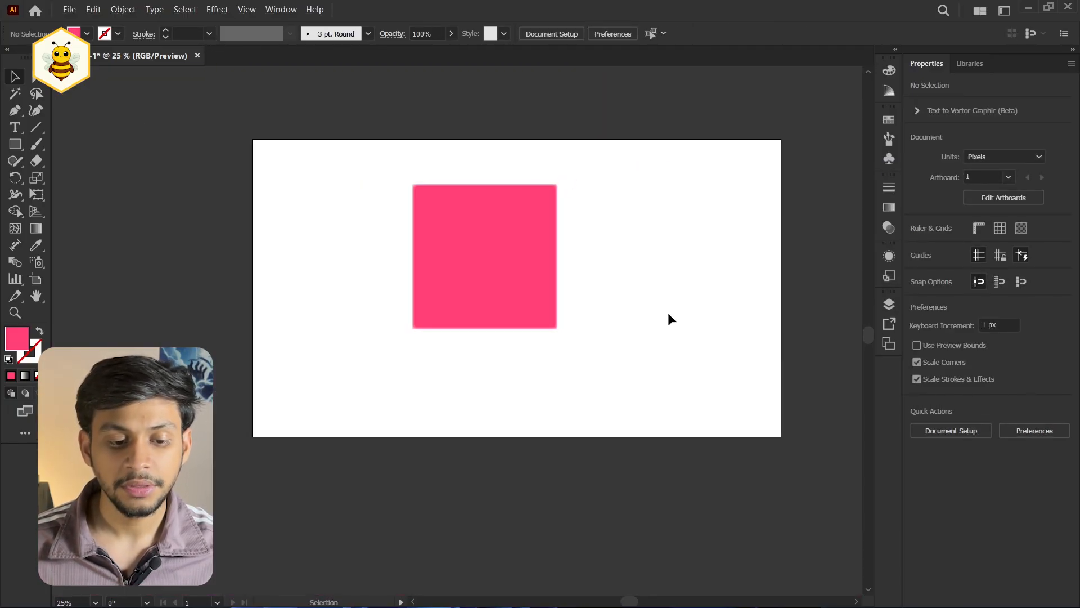
scroll(386, 328, "up", 2)
left_click_drag(519, 298, 482, 422)
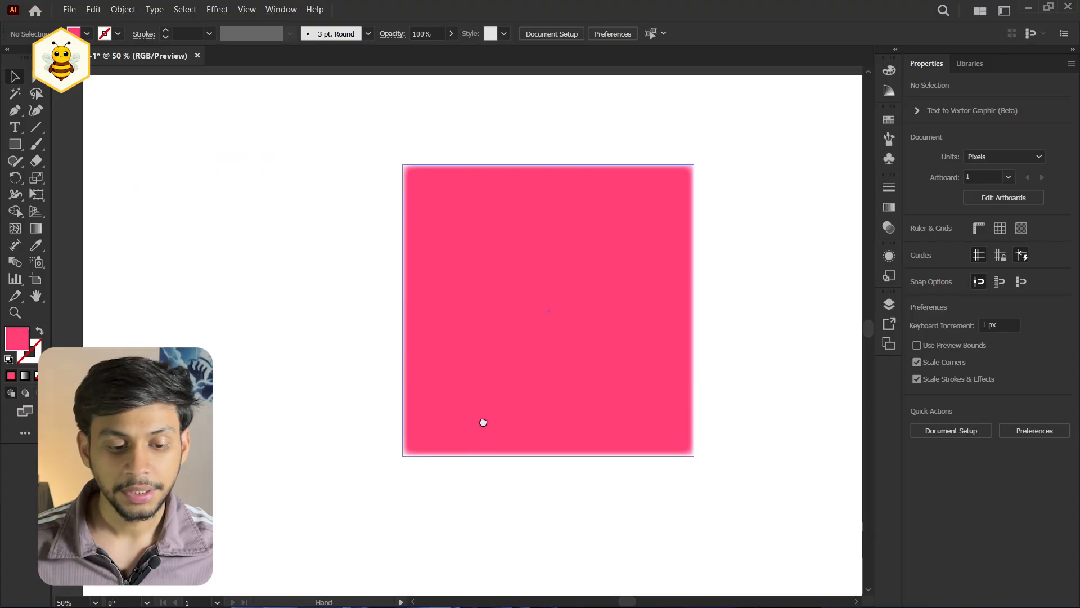
left_click(572, 370)
left_click_drag(684, 168, 562, 315)
left_click(692, 450)
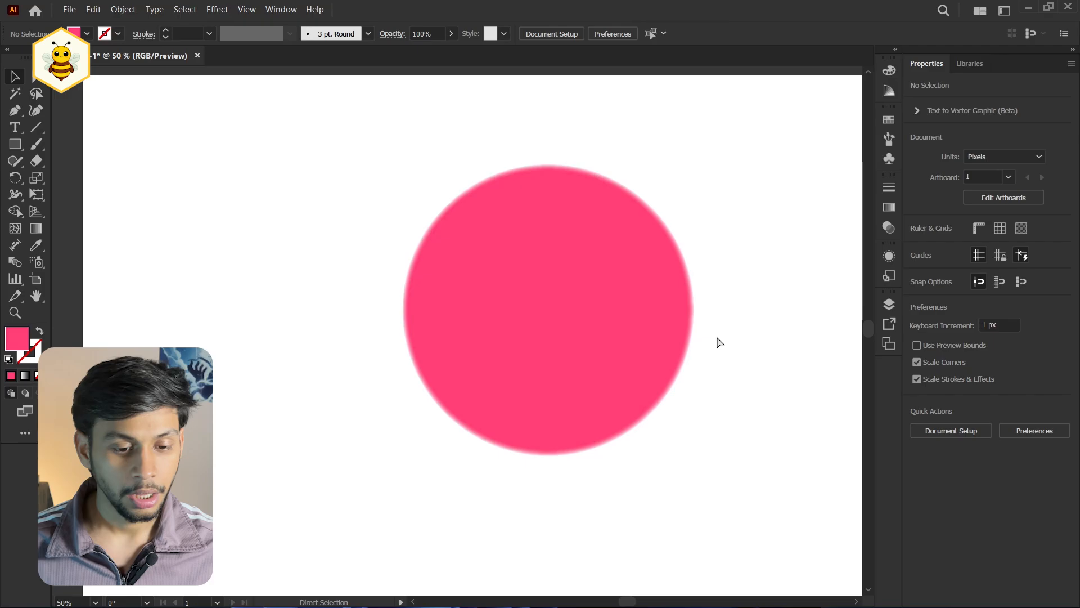
Undo the corner rounding on the pink square, and preview the Feather effect with an 11 px radius
key("ctrl+z")
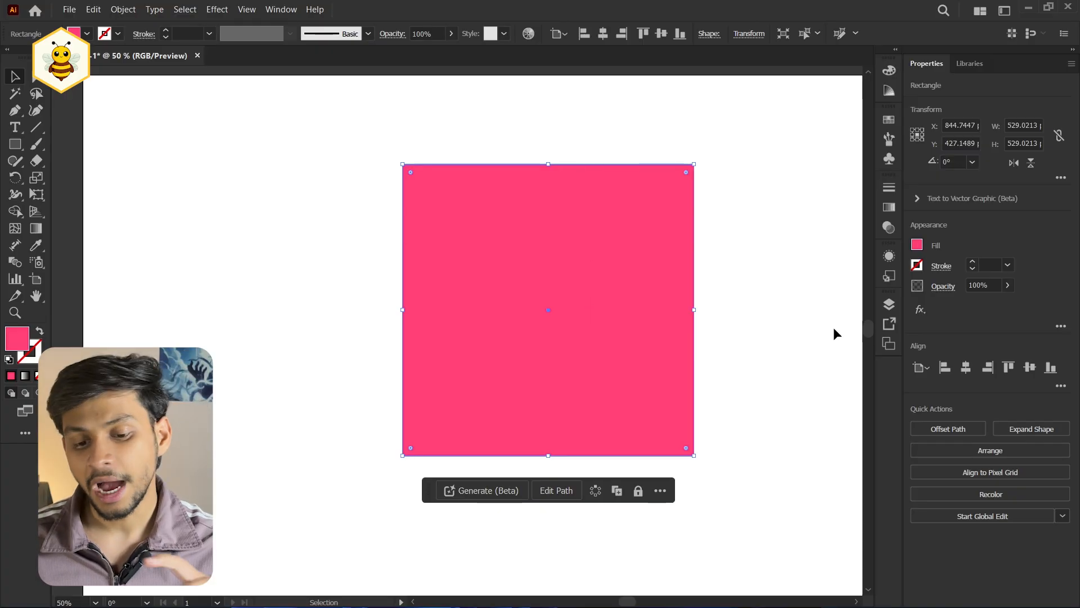
left_click(920, 310)
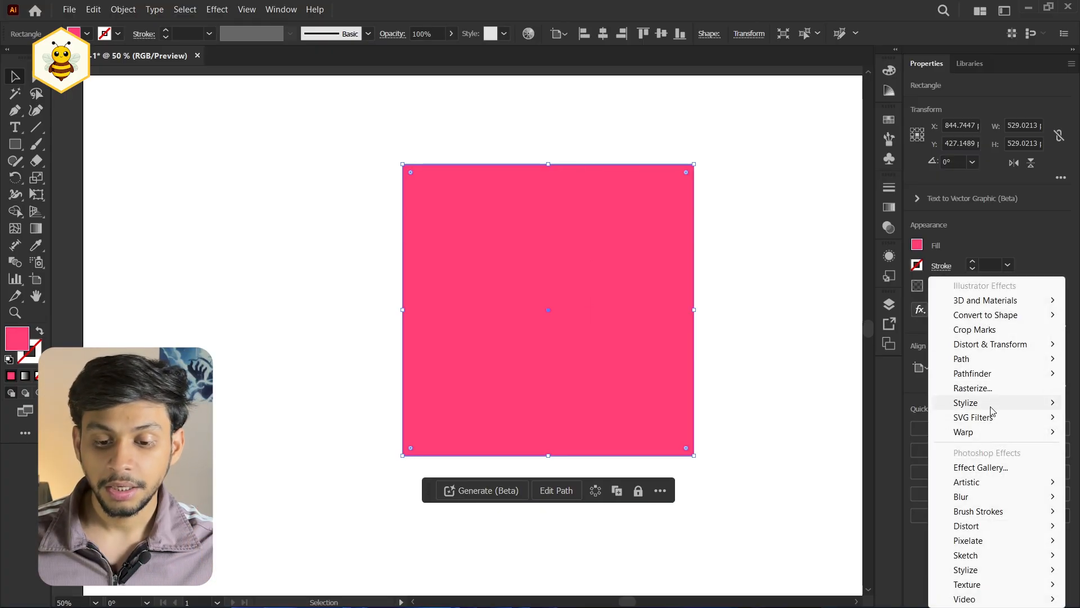
mouse_move(957, 403)
left_click(830, 421)
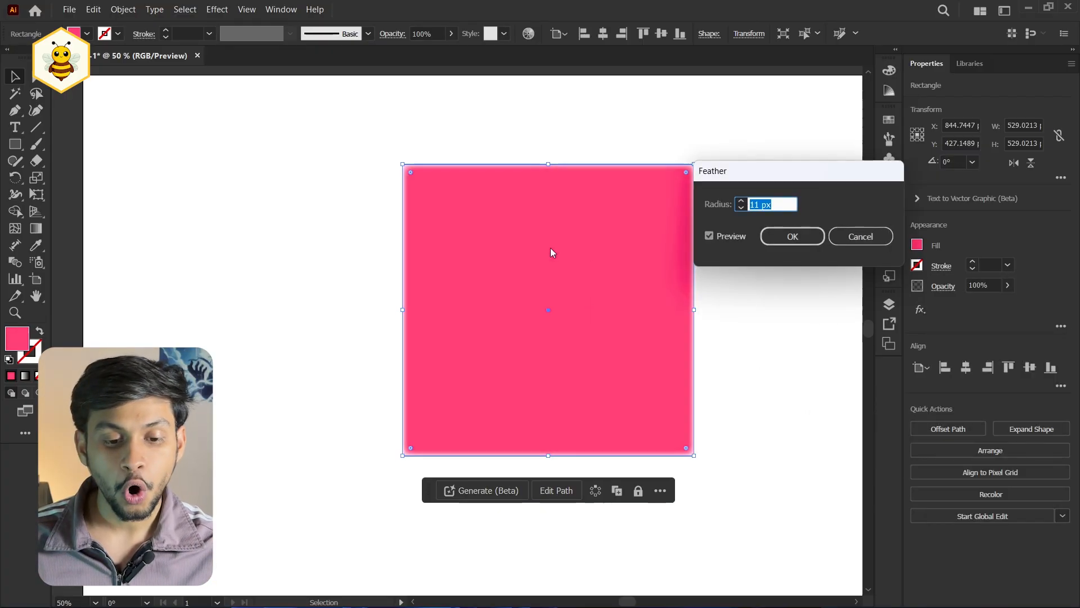
left_click(794, 237)
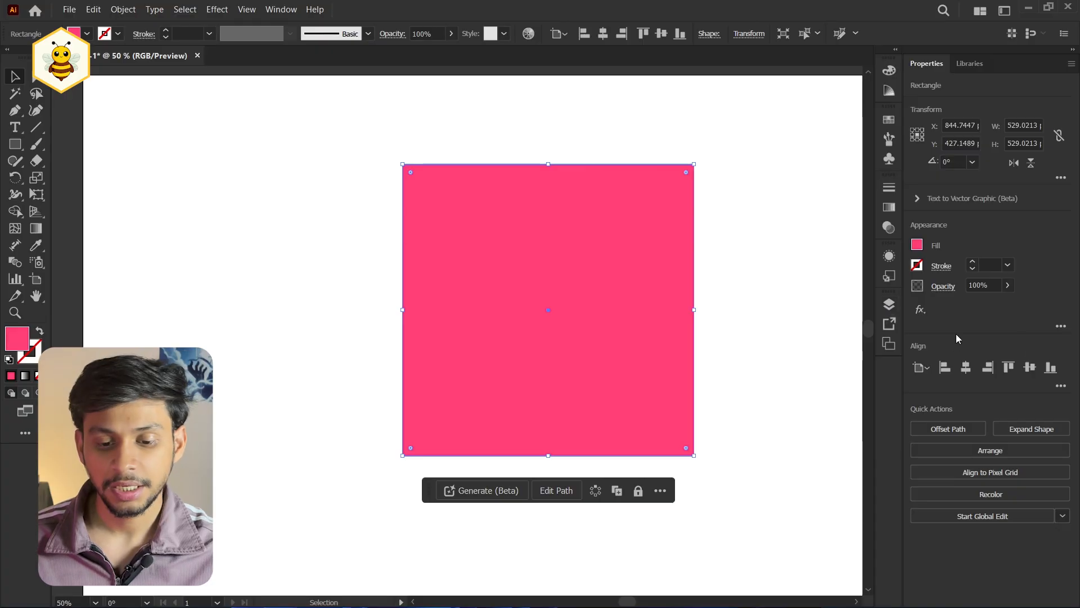
Try a Gaussian Blur with a radius of about 14.7 pixels on the pink square for comparison
left_click(920, 311)
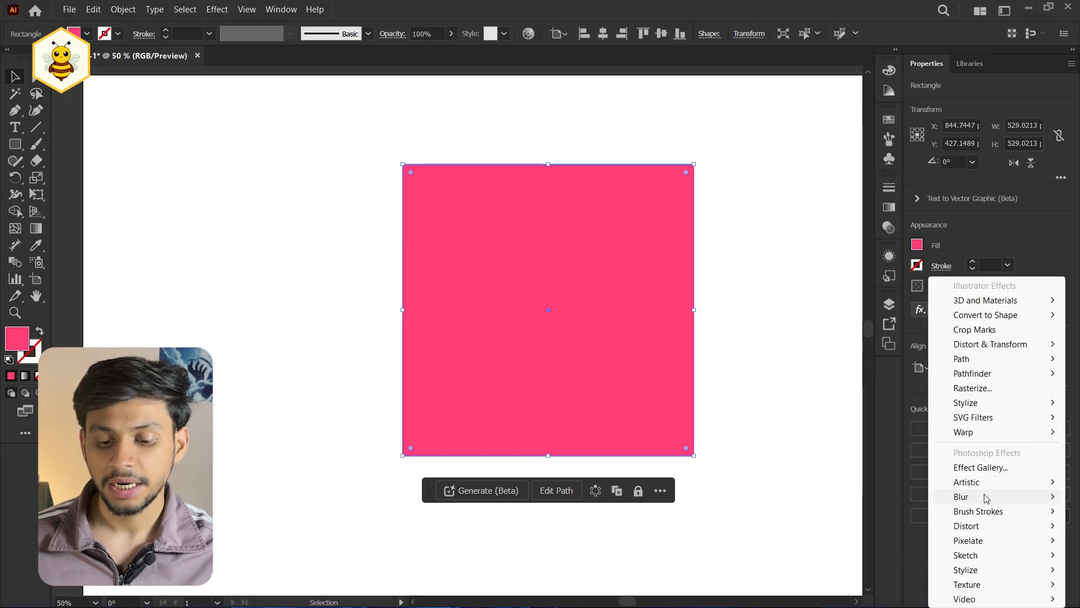
mouse_move(988, 499)
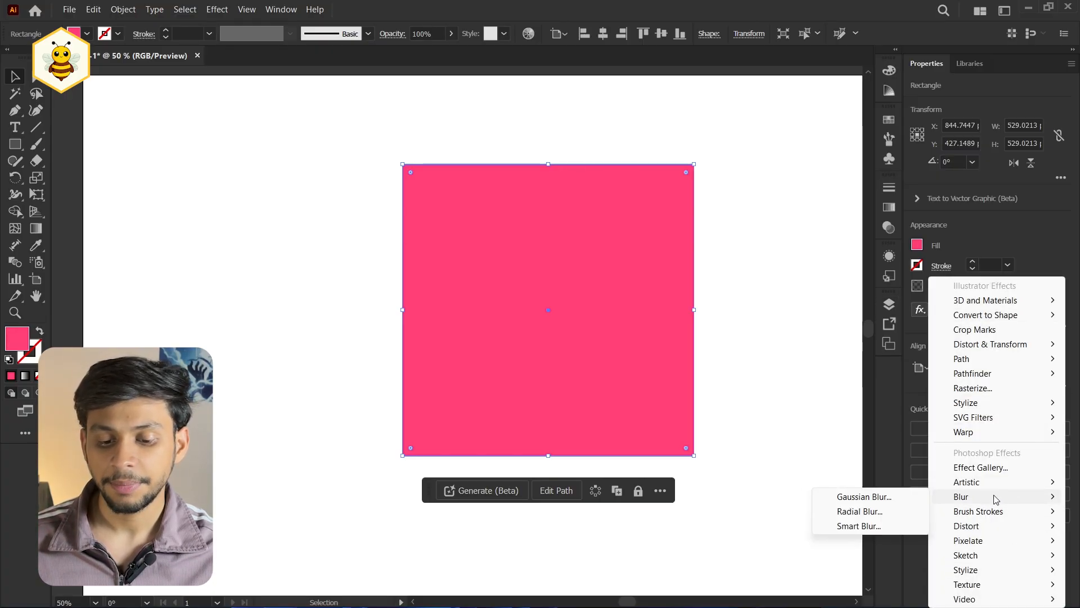
left_click(864, 497)
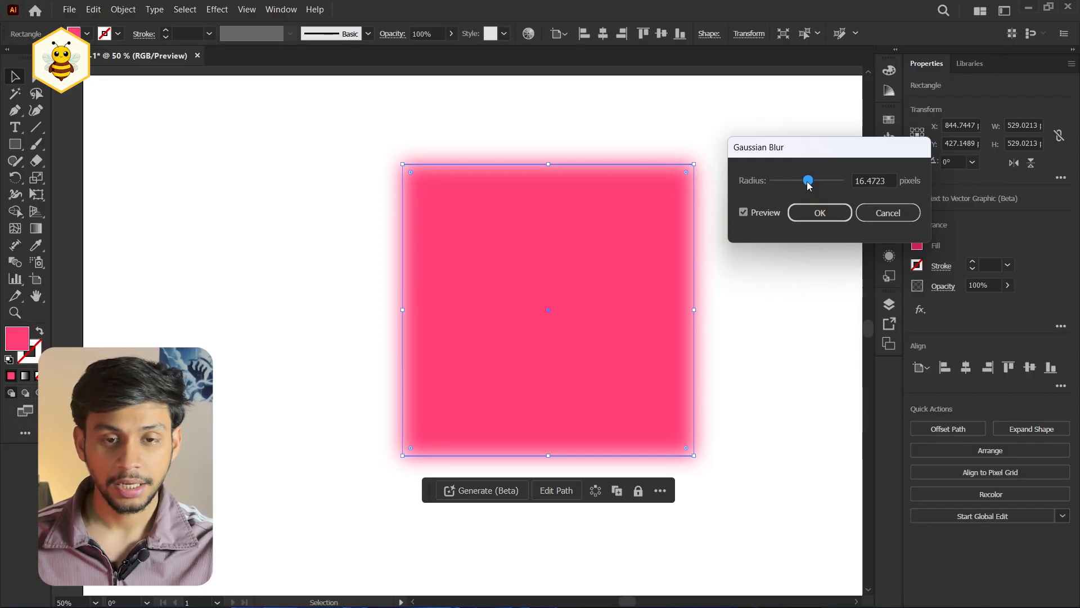
mouse_move(809, 185)
left_mouse_down()
mouse_move(783, 186)
mouse_move(838, 186)
mouse_move(800, 188)
mouse_move(824, 188)
mouse_move(807, 181)
left_mouse_up()
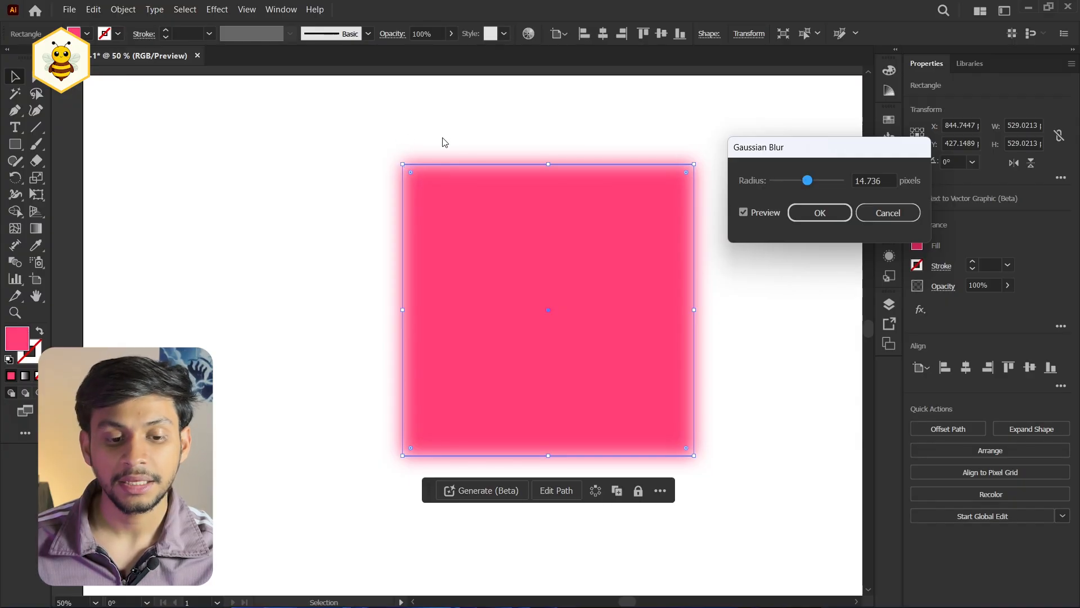
left_click(886, 214)
Try the Feather effect on the pink square with its radius raised to 82 px
left_click(927, 309)
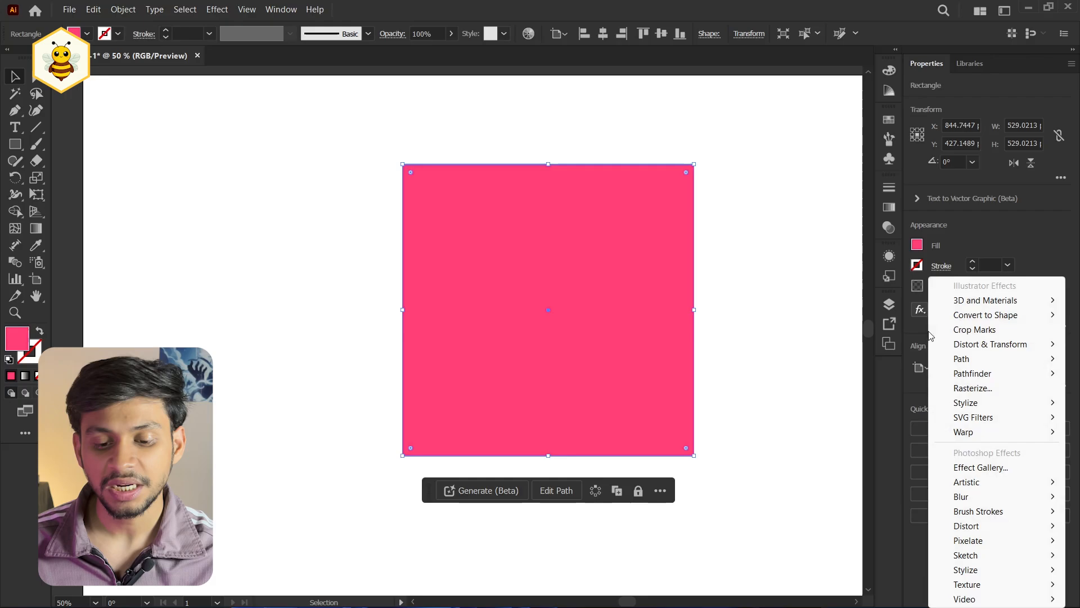
mouse_move(990, 402)
left_click(886, 423)
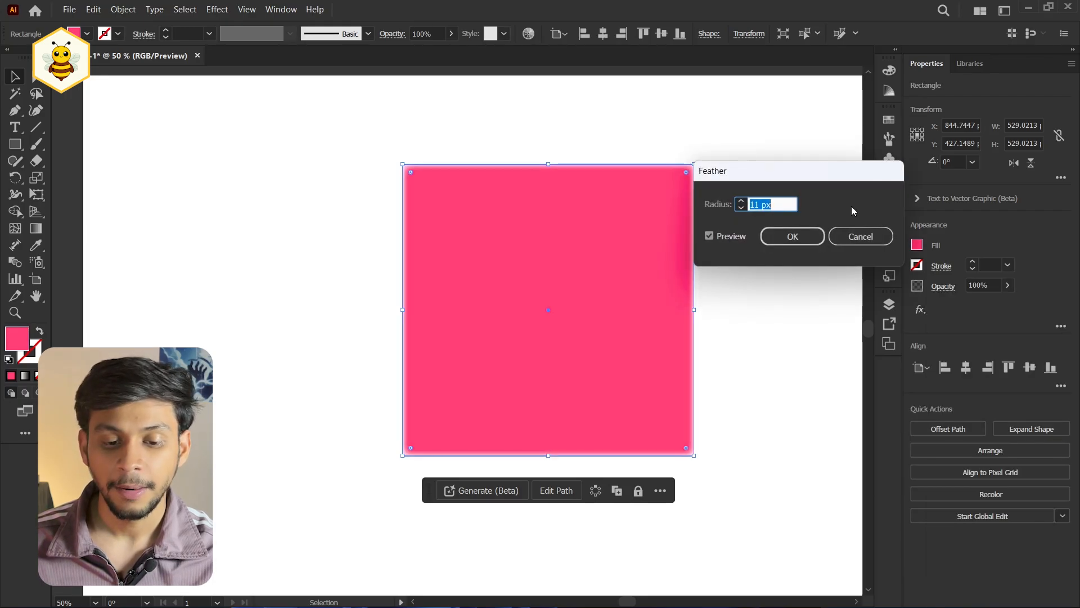
scroll(792, 205, "up", 20)
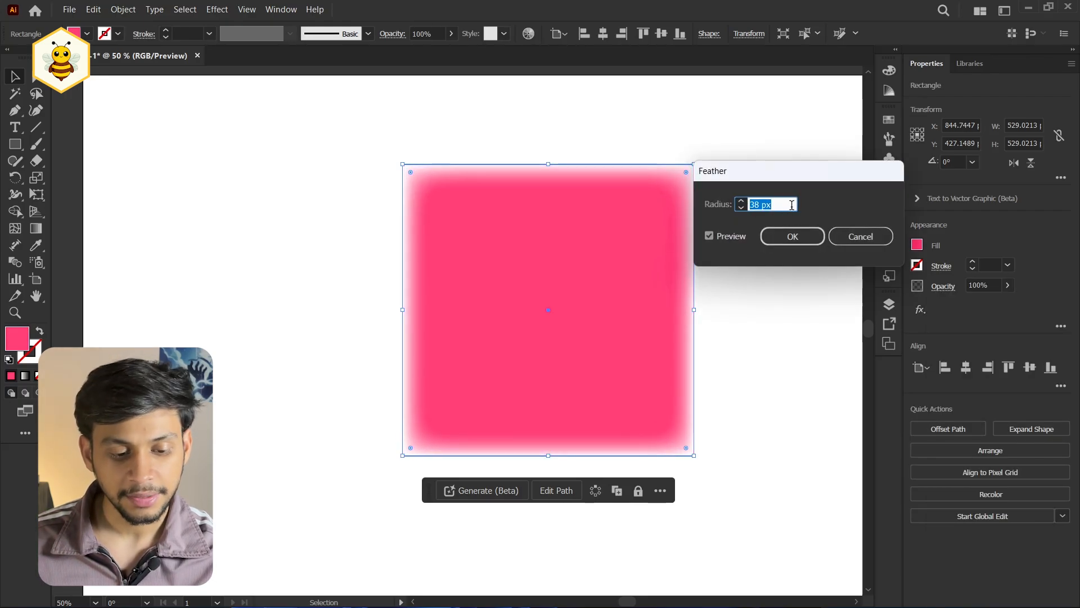
scroll(791, 204, "up", 9)
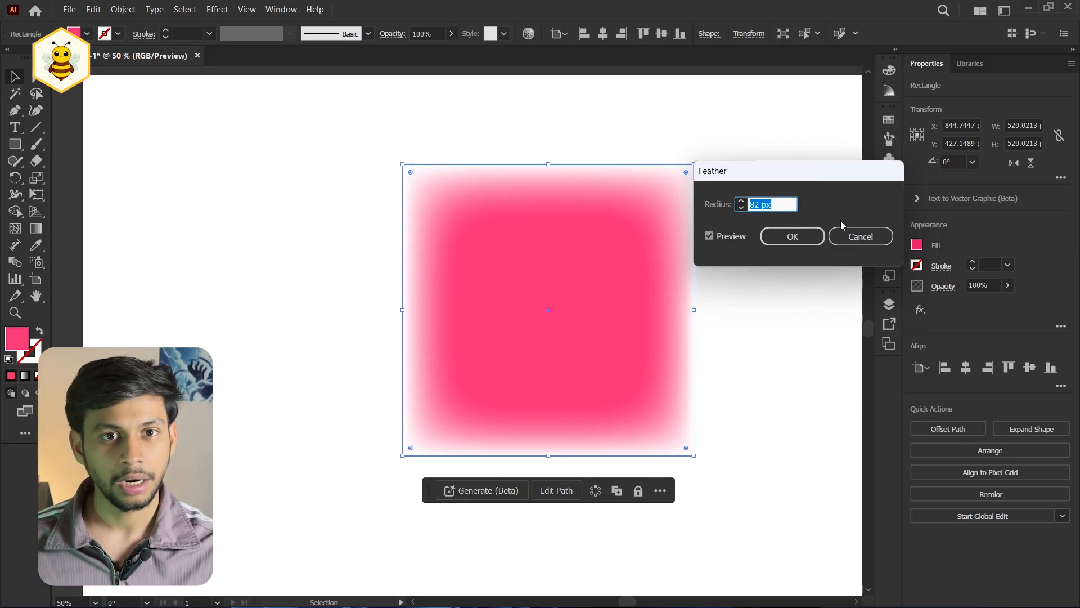
left_click(857, 232)
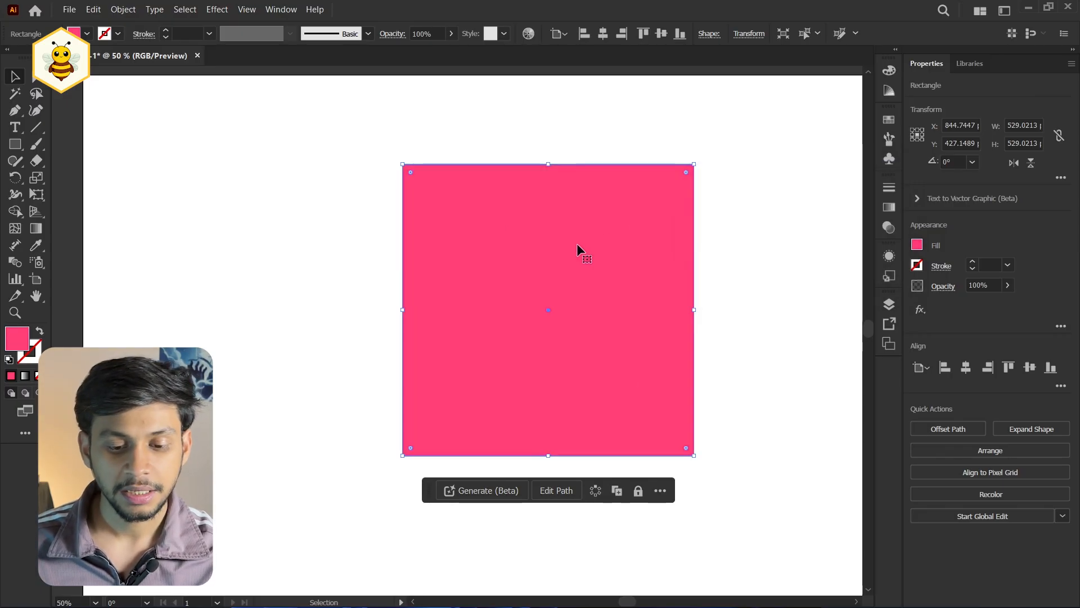
Start an Inner Glow effect on the pink square with its blend mode set to Normal
left_click(920, 309)
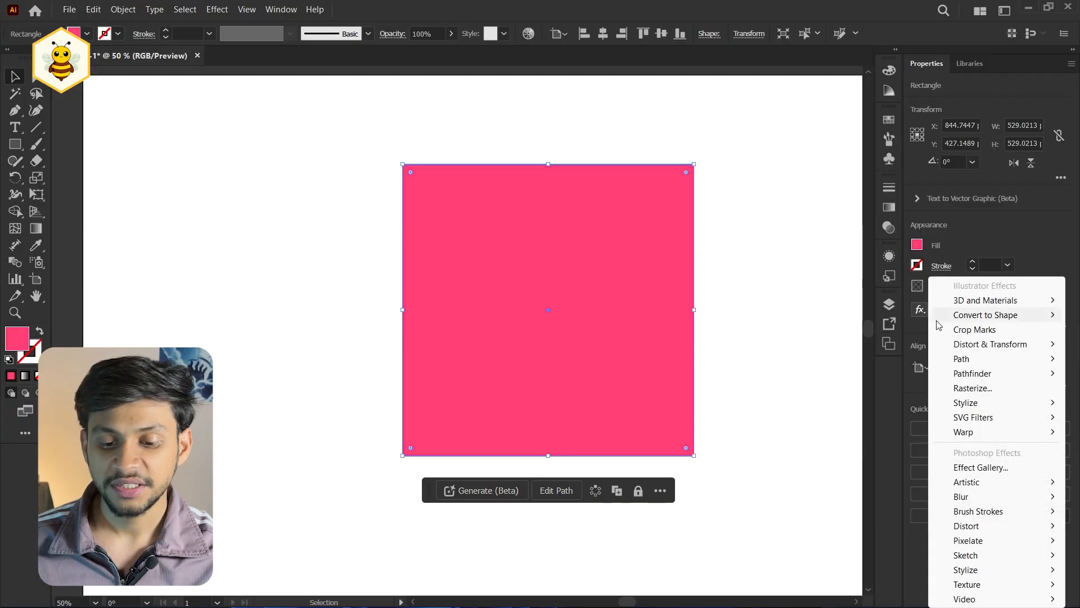
mouse_move(1005, 404)
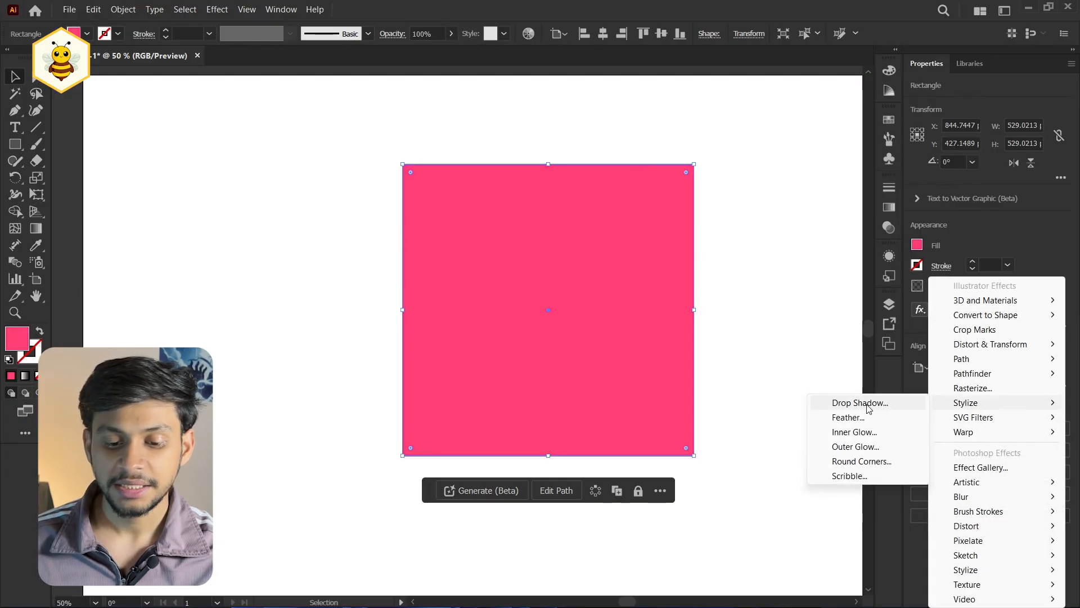
left_click(855, 432)
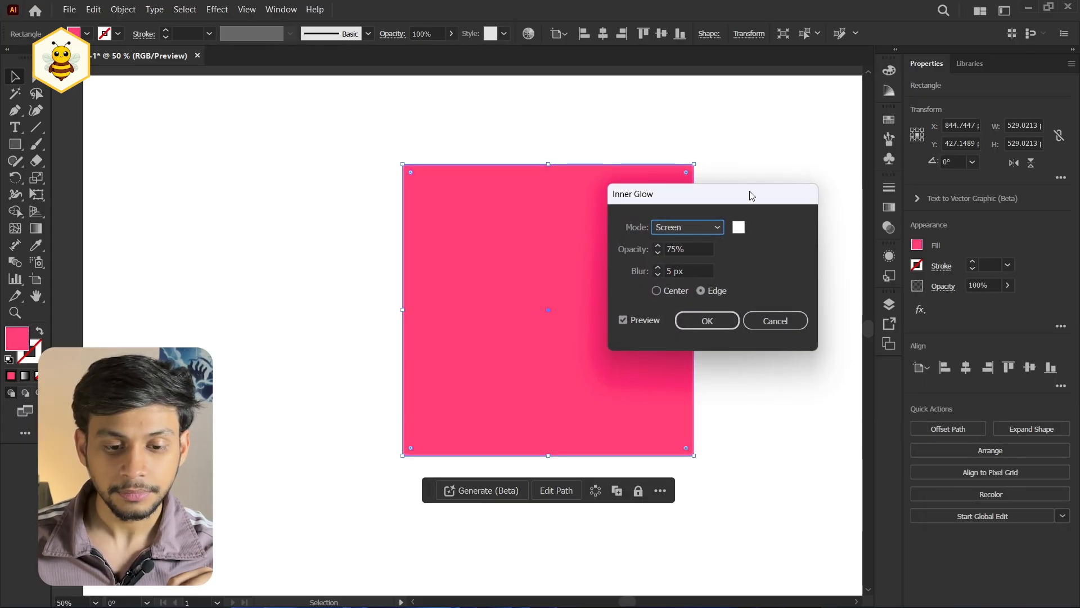
left_click_drag(751, 195, 932, 165)
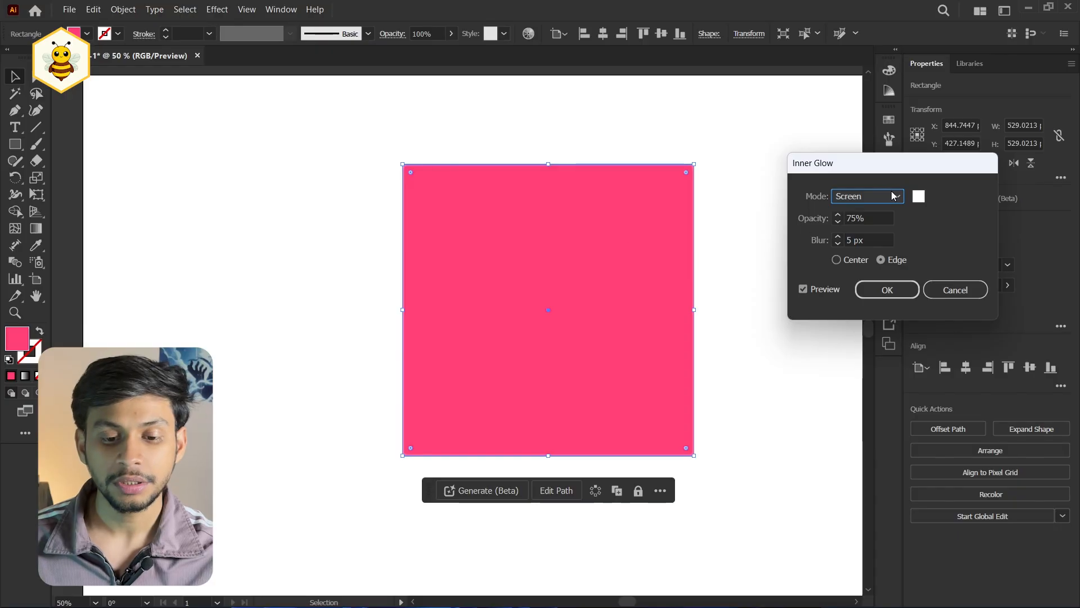
left_click(893, 196)
left_click(863, 215)
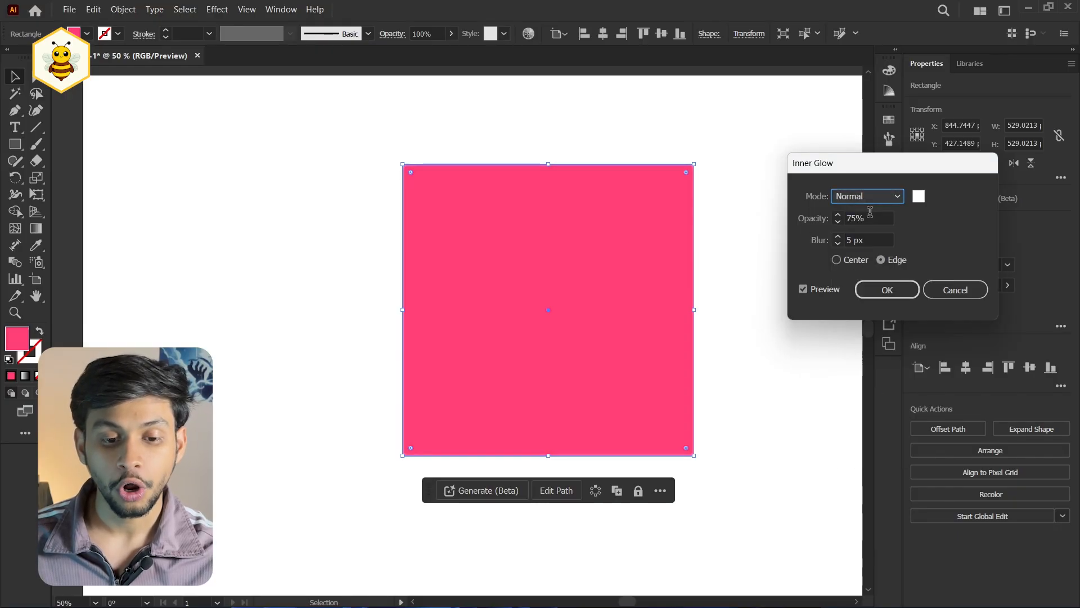
Set the Inner Glow blur to 49 px, apply the effect, and deselect the square
left_click(863, 240)
scroll(863, 239, "up", 10)
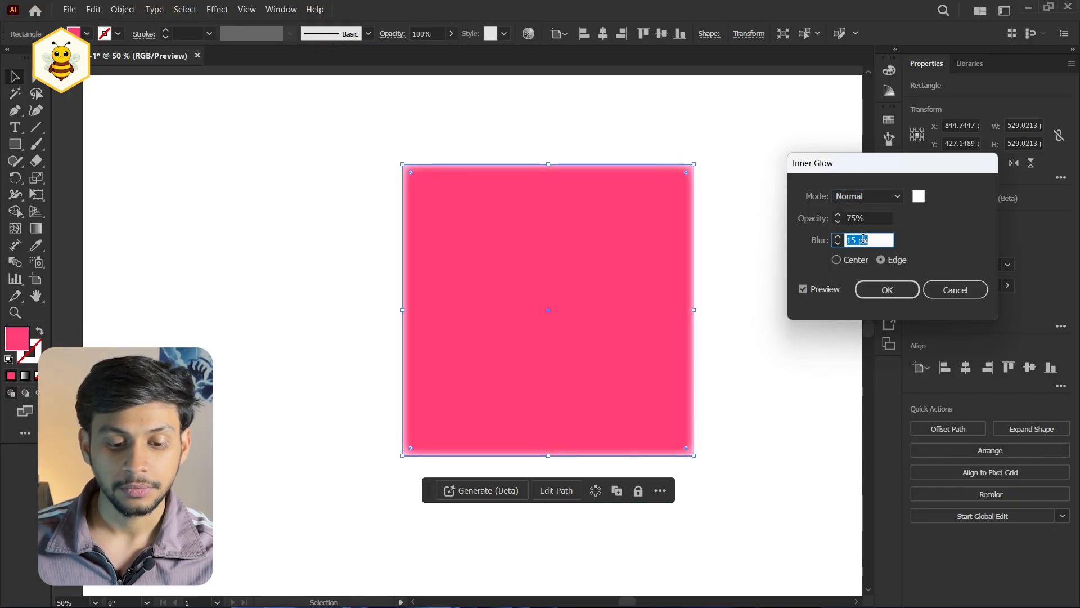
scroll(863, 239, "up", 20)
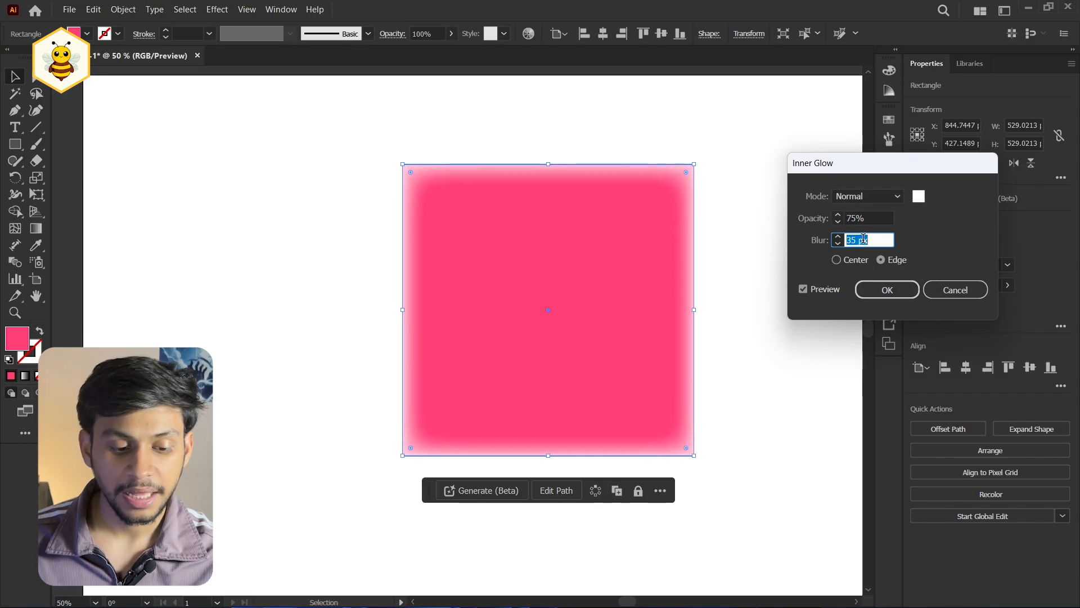
scroll(863, 240, "up", 14)
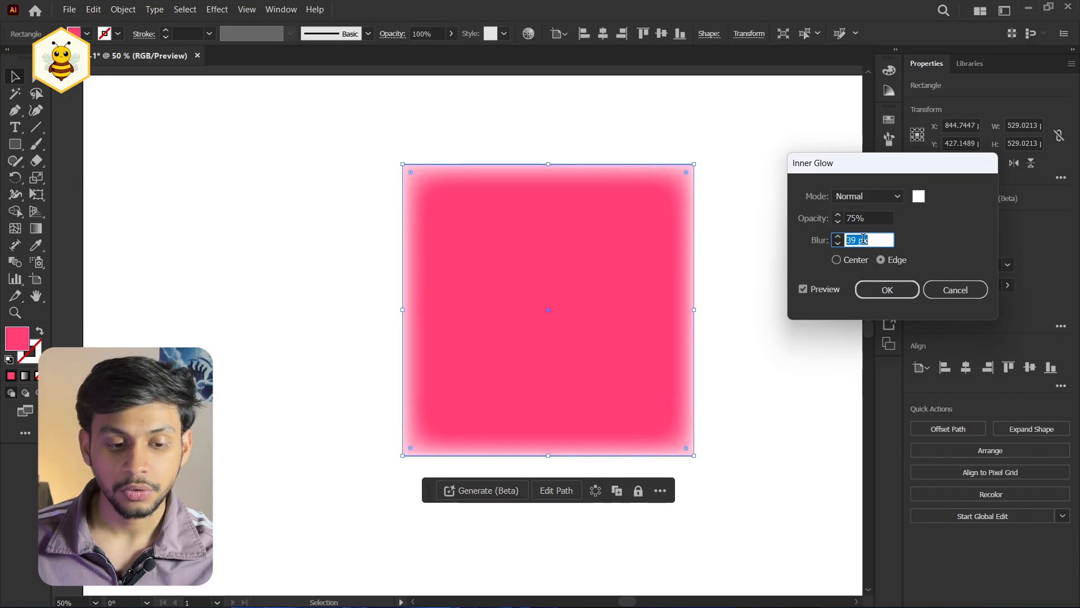
left_click(888, 290)
left_click(760, 234)
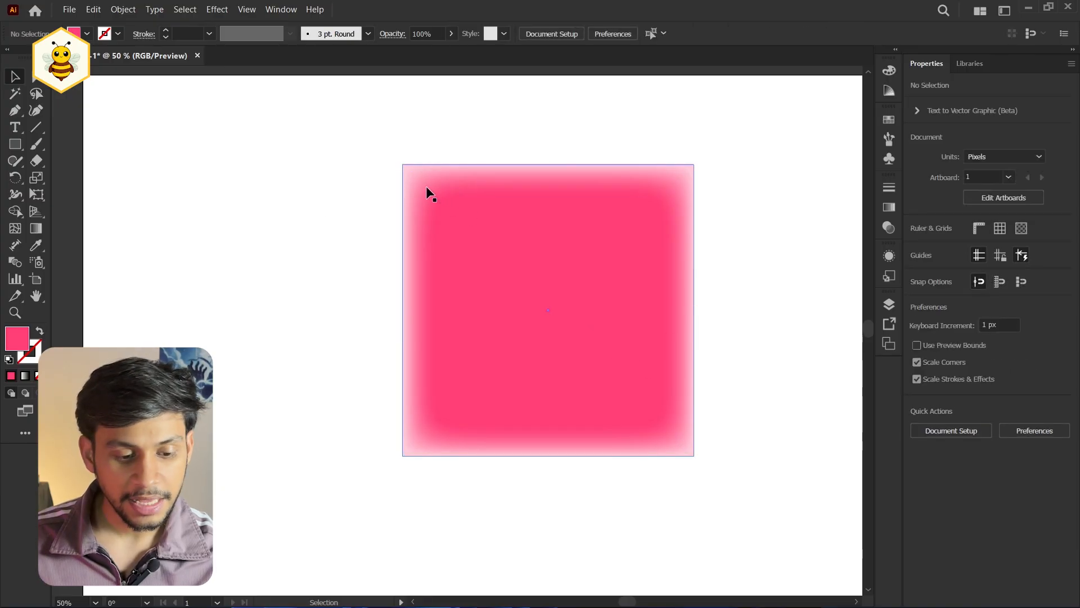
Examine the white inner glow along the square's edges up close and from a distance
scroll(416, 186, "up", 5)
scroll(253, 191, "down", 3)
scroll(334, 235, "down", 4)
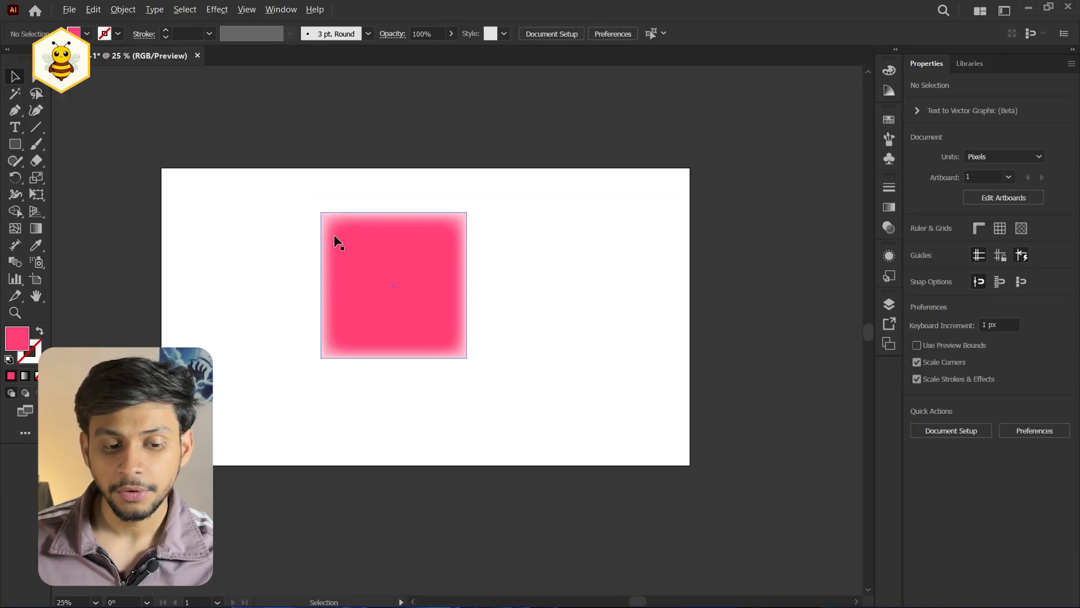
scroll(431, 289, "up", 1)
scroll(530, 335, "left", 3)
scroll(555, 343, "up", 1)
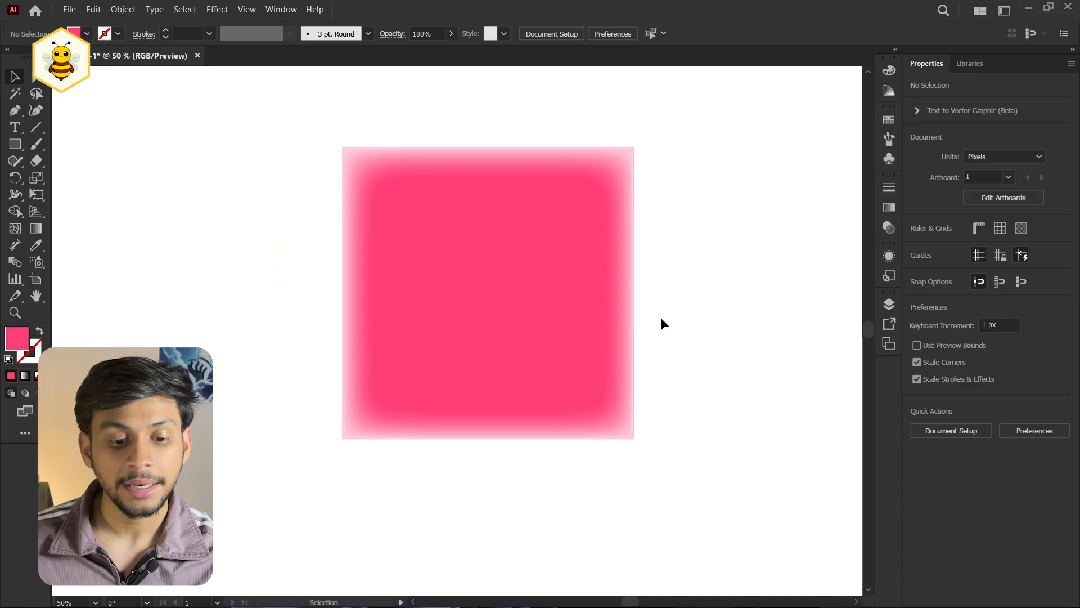
scroll(686, 329, "up", 2)
scroll(687, 329, "left", 2)
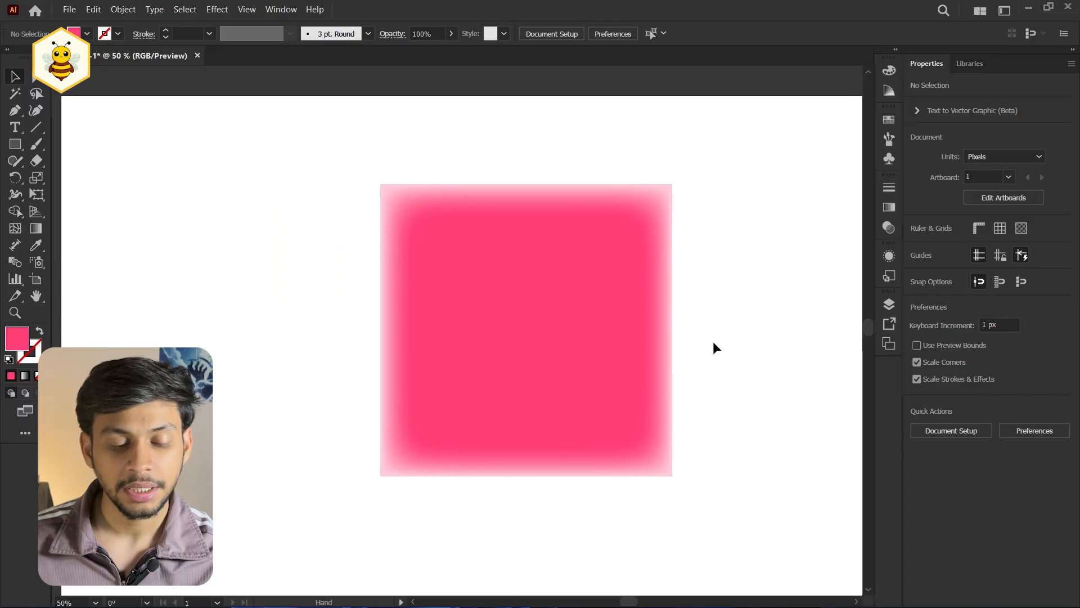
Edit the square's Inner Glow effect and change the glow color to blue 1800FF
left_click(474, 228)
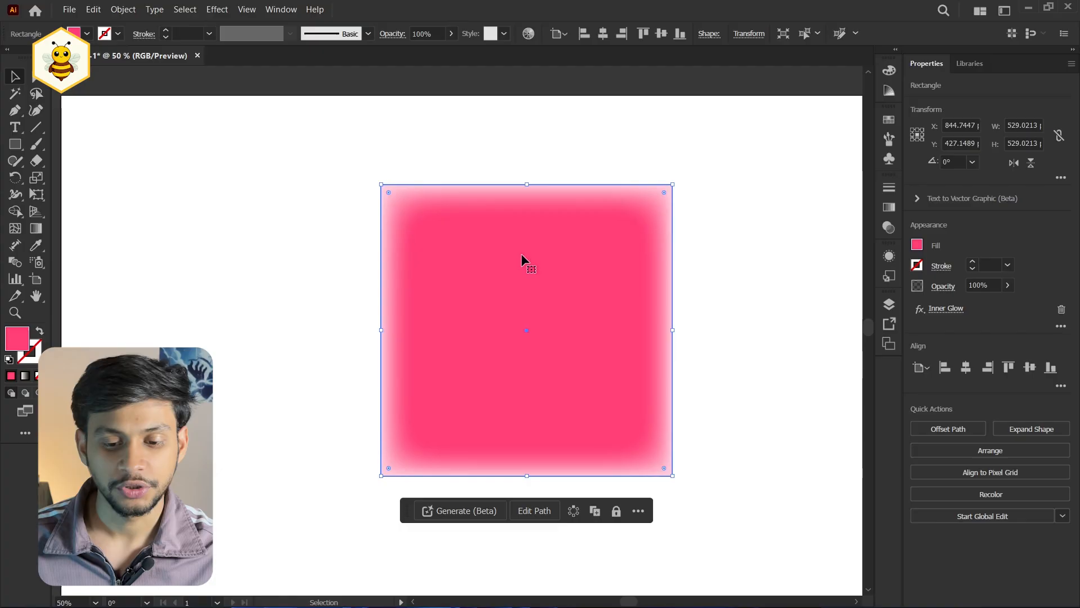
left_click(957, 310)
left_click(922, 198)
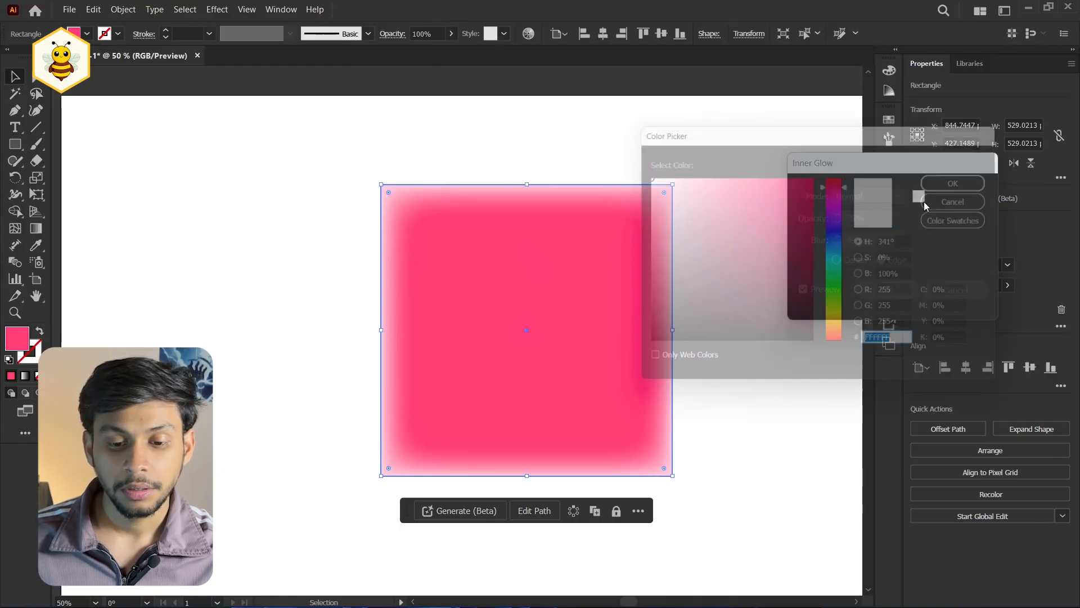
left_click(742, 206)
left_click_drag(742, 206, 815, 172)
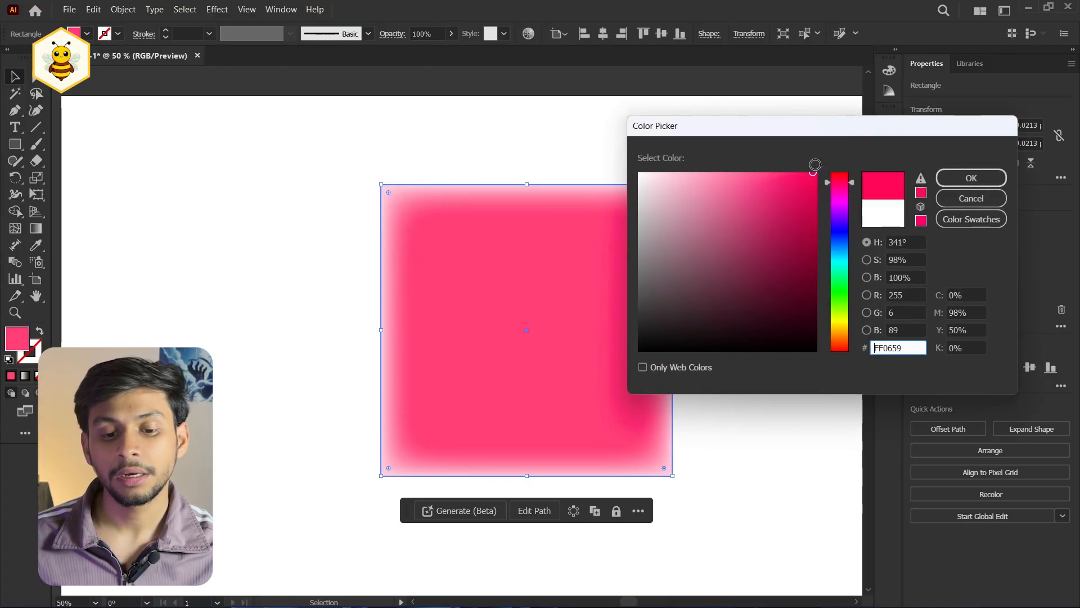
left_click_drag(839, 207, 843, 228)
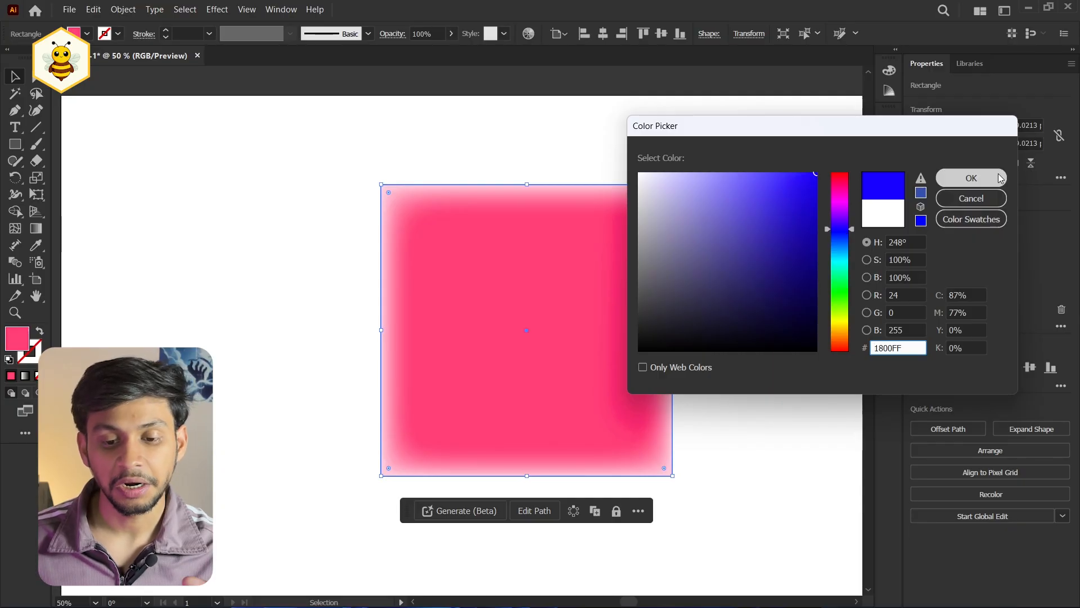
left_click(965, 178)
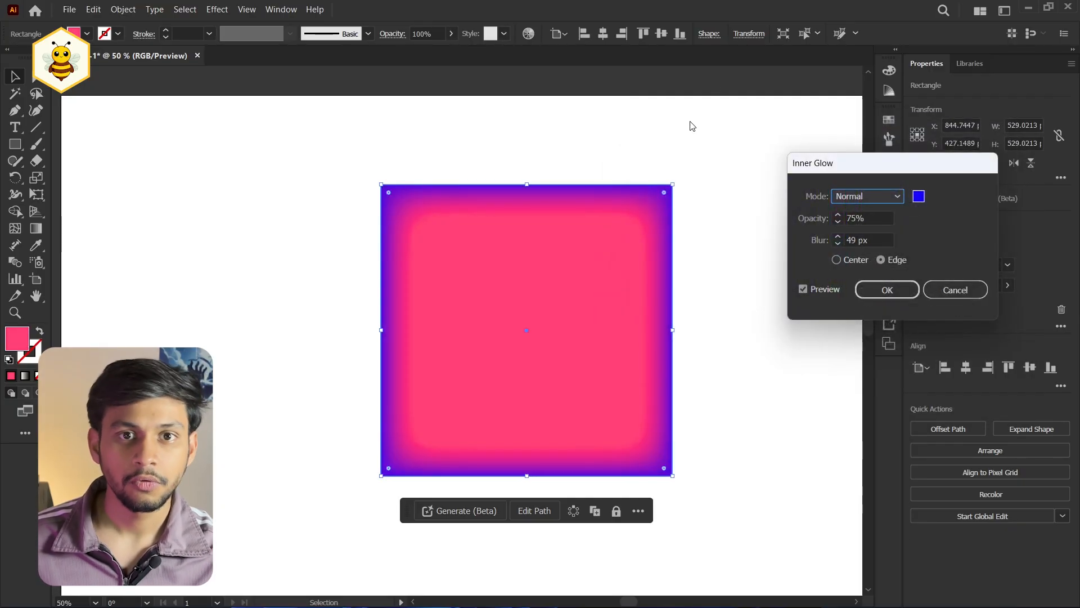
Set the Inner Glow opacity to 60% and make the glow start from the Center
left_click(837, 222)
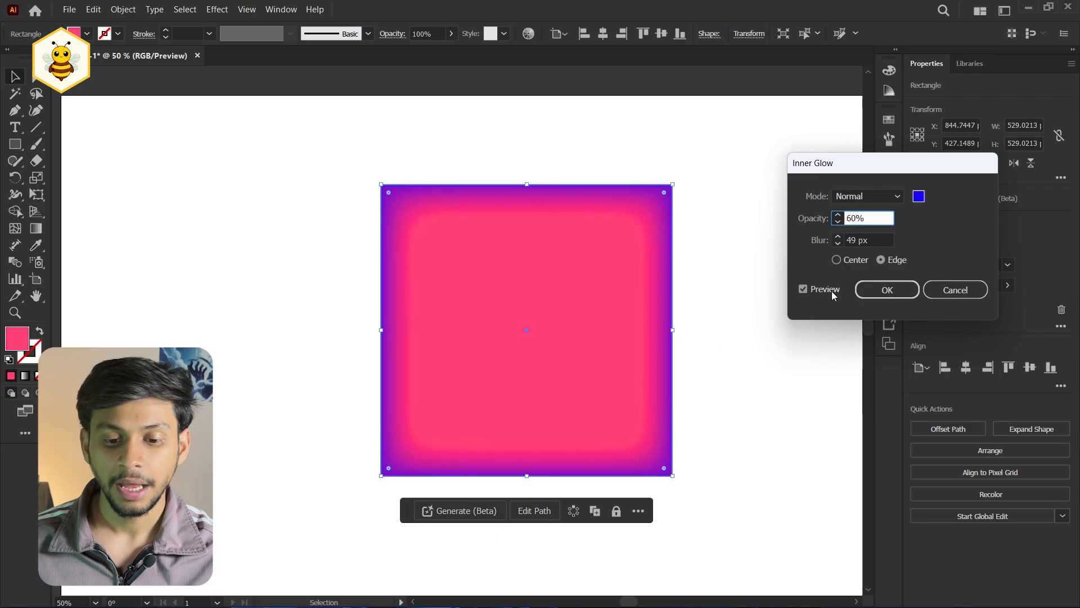
left_click(837, 261)
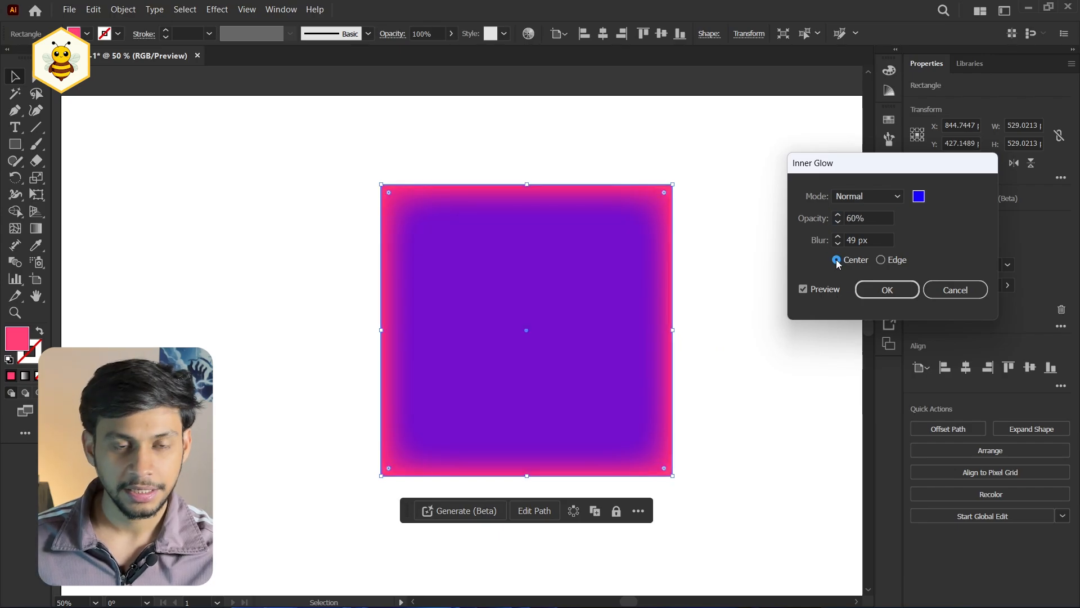
Raise the blur of the centered Inner Glow to 85 px
left_click(870, 239)
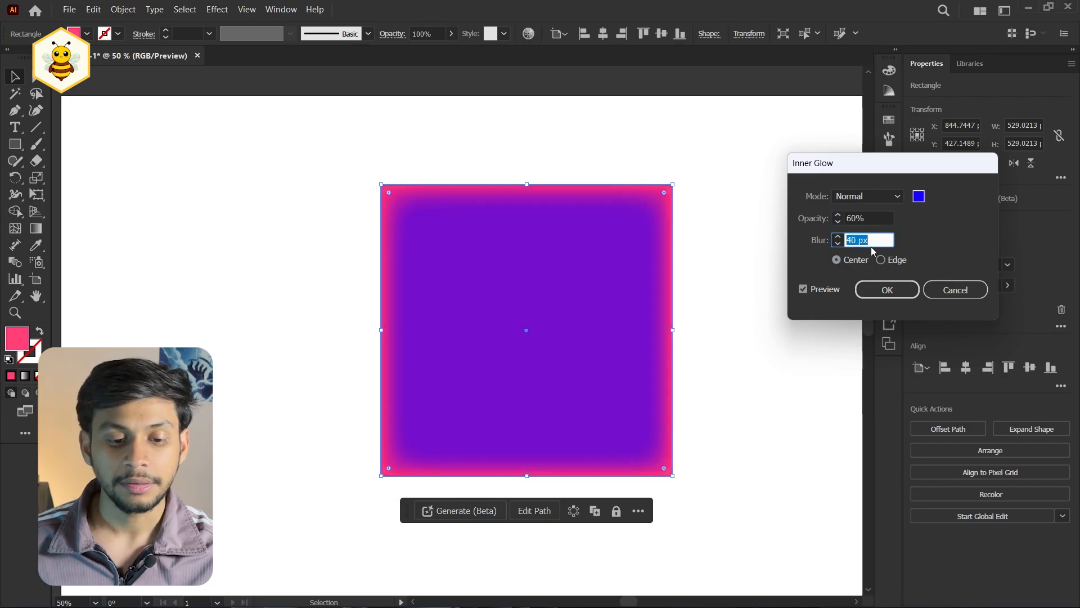
key("Up")
key("Up")
key("Up")
key("Up")
key("Up")
key("Up")
key("Up")
key("Up")
key("Up")
key("Up")
key("Up")
key("Up")
key("Up")
key("Up")
key("Up")
key("Up")
key("Up")
key("Up")
key("Up")
key("Up")
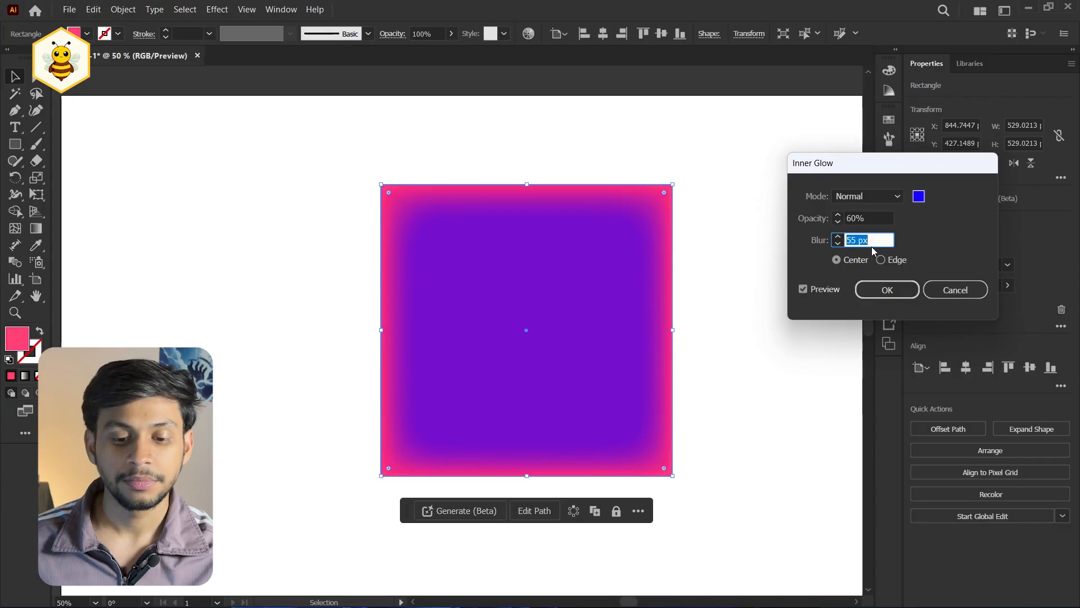
key("Up")
key("Up")
key("Up")
key("Up")
key("Up")
key("Up")
key("Up")
key("Up")
key("Up")
key("Up")
key("Up")
key("Up")
key("Up")
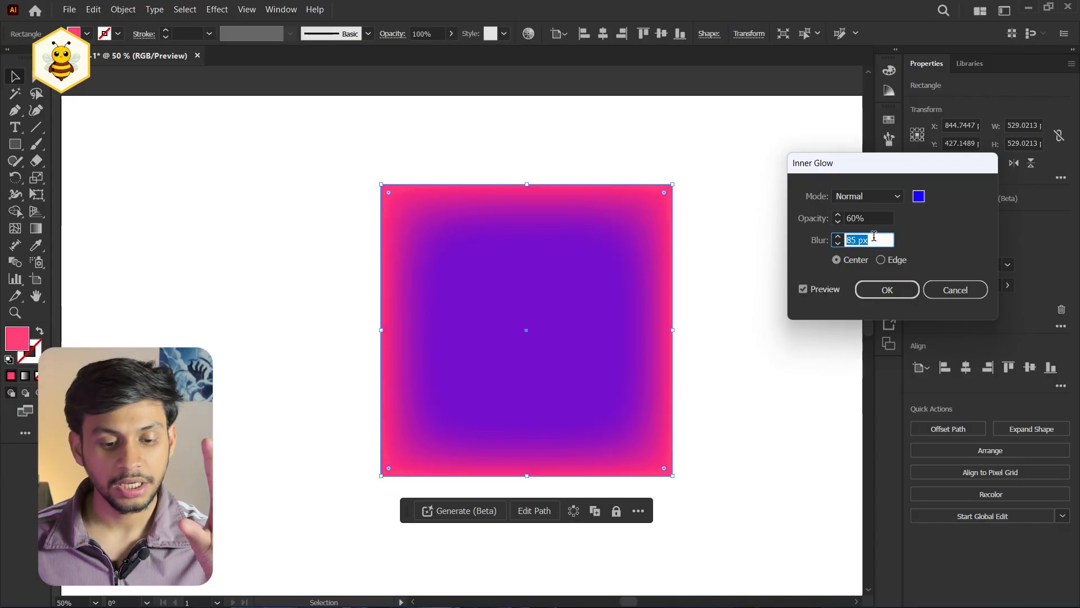
Raise the blur of the centered Inner Glow to 144 px
key("Up")
key("Up")
key("Up")
key("Up")
key("Up")
key("Up")
key("Up")
key("Up")
key("Up")
key("Up")
key("Up")
key("Up")
key("Up")
key("Up")
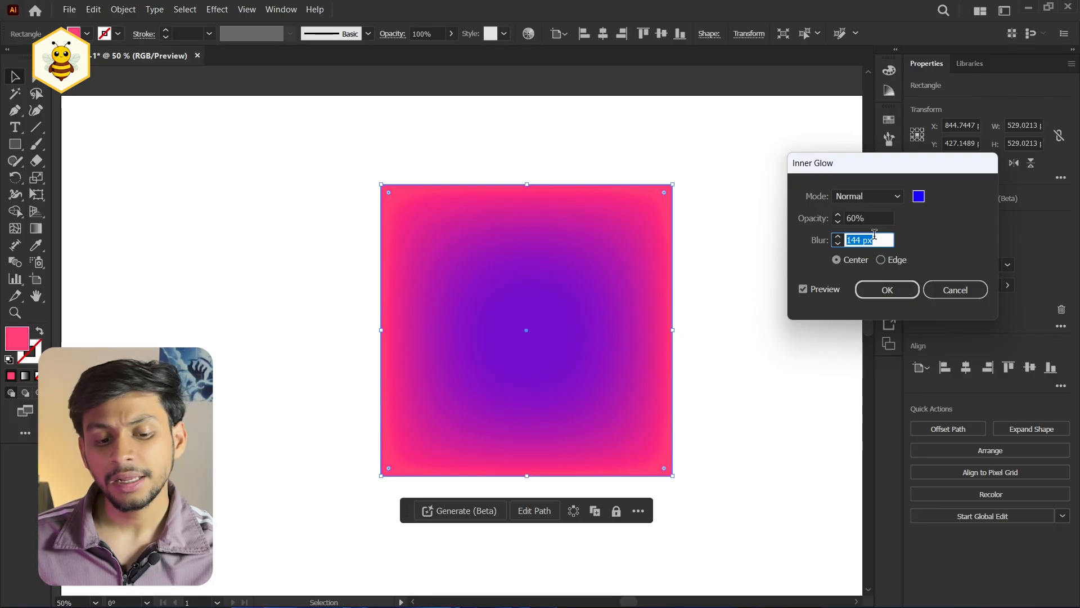
Try the Color Burn, Soft Light, Overlay, Screen and Darken modes on the Inner Glow and discard the changes
left_click(860, 196)
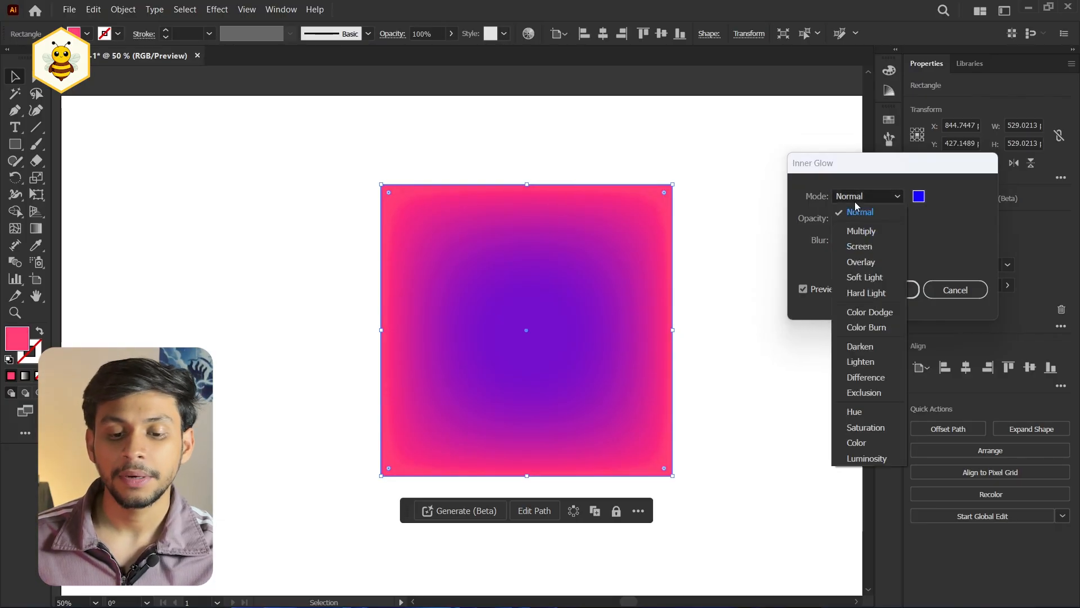
left_click(854, 326)
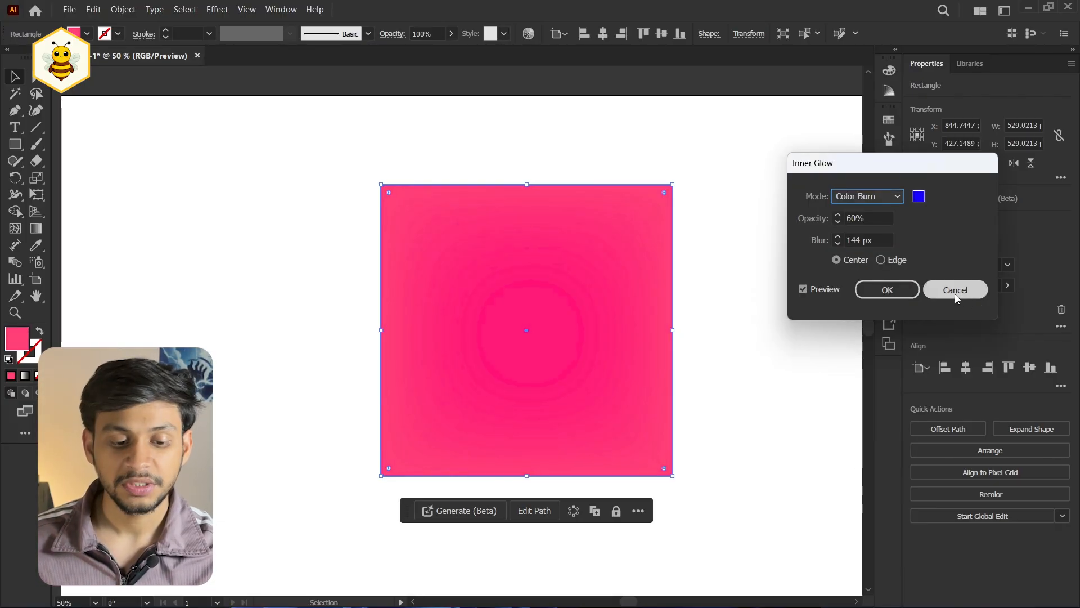
left_click(898, 197)
left_click(852, 276)
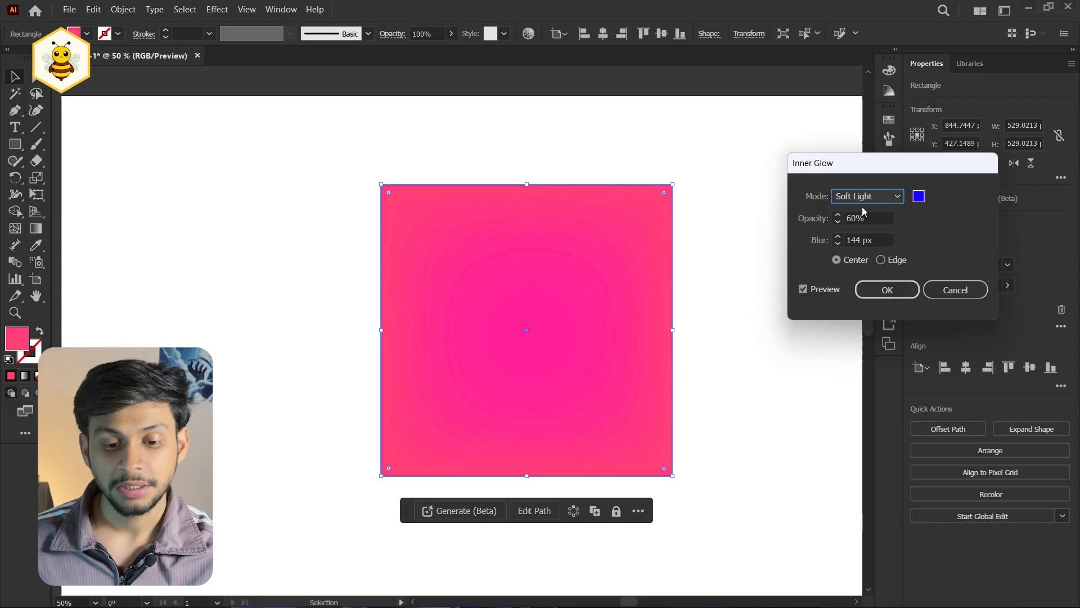
left_click(877, 194)
left_click(863, 262)
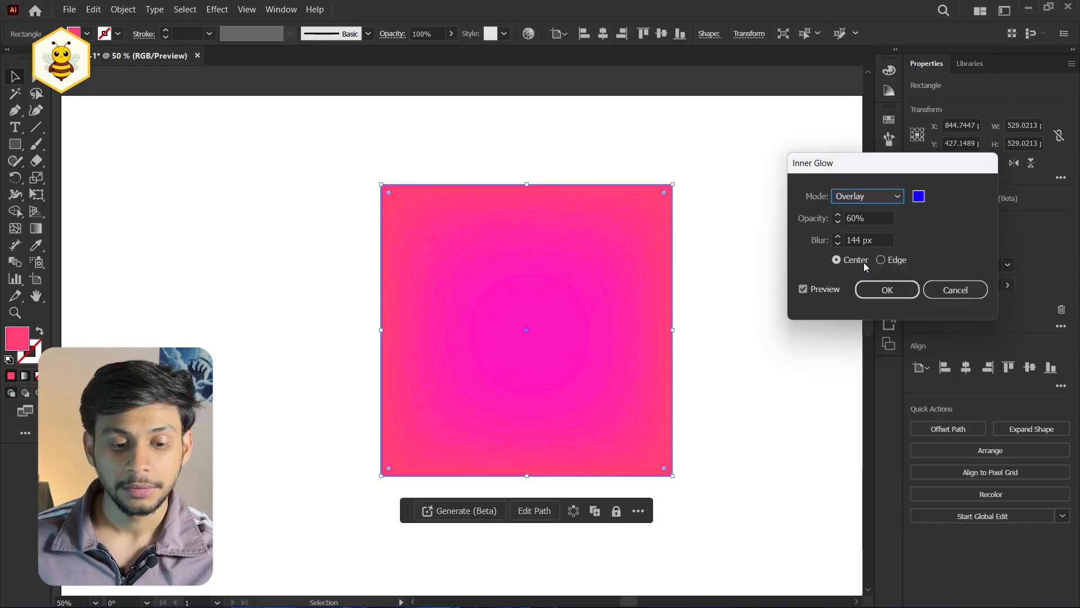
left_click(867, 195)
left_click(859, 246)
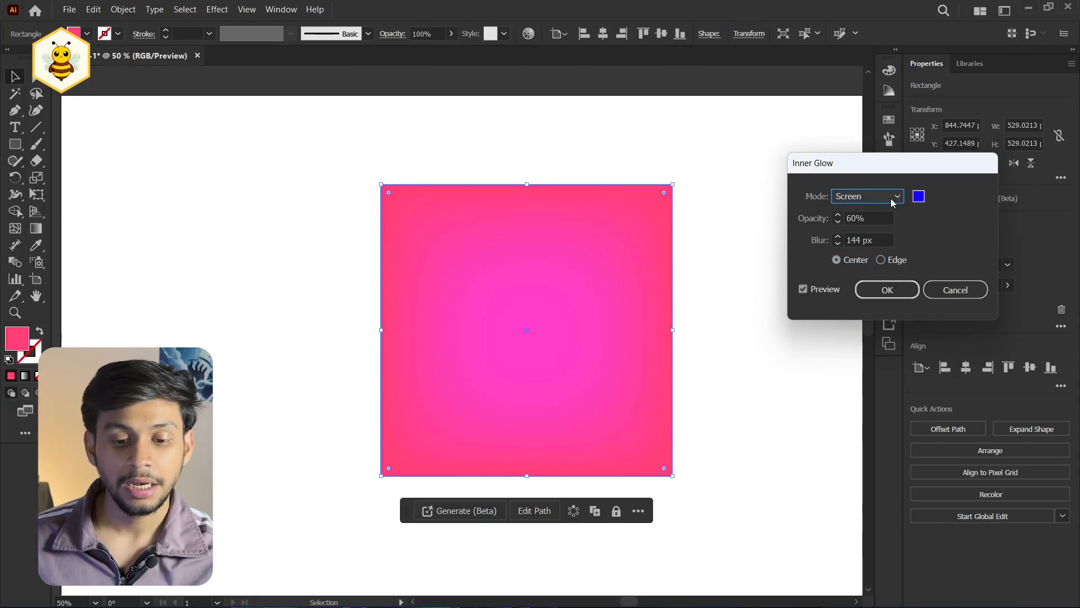
left_click(895, 196)
left_click(882, 345)
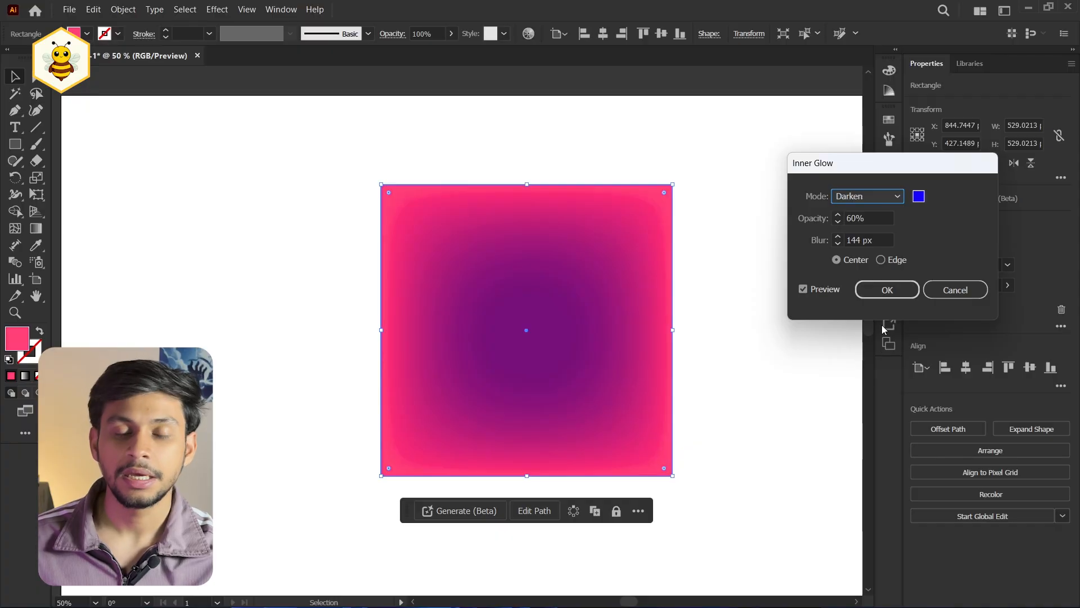
left_click(958, 292)
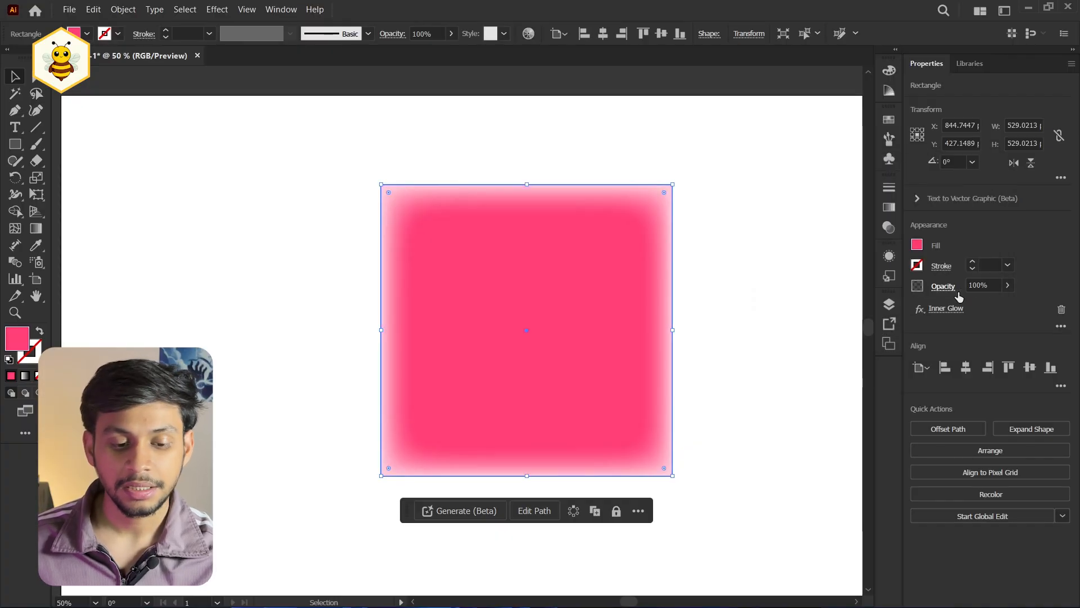
Remove the square's Inner Glow effect and add an Outer Glow with a 29 px blur
left_click(1061, 309)
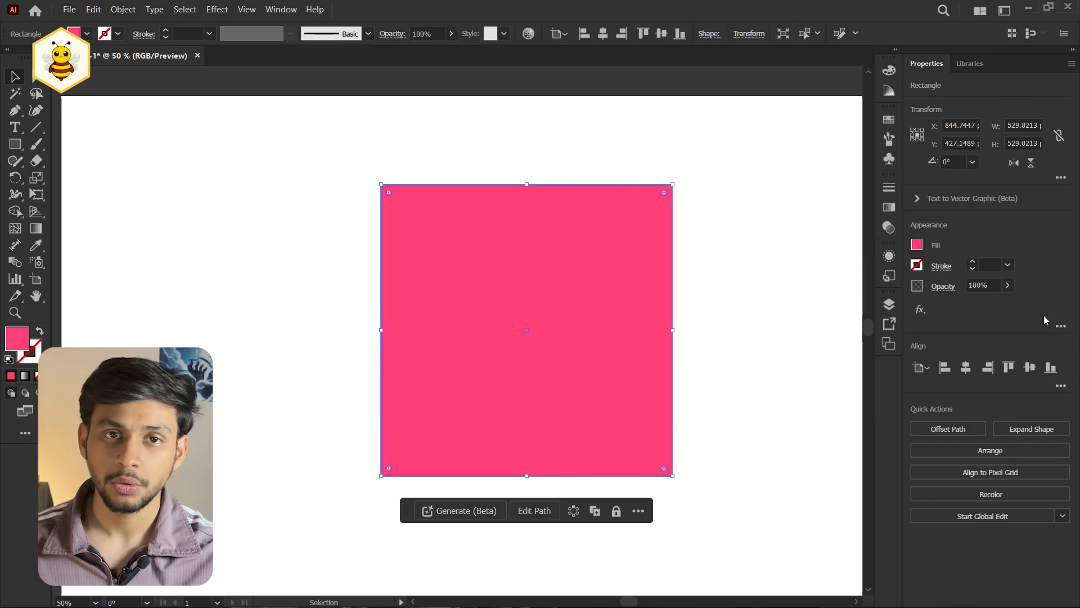
left_click(922, 310)
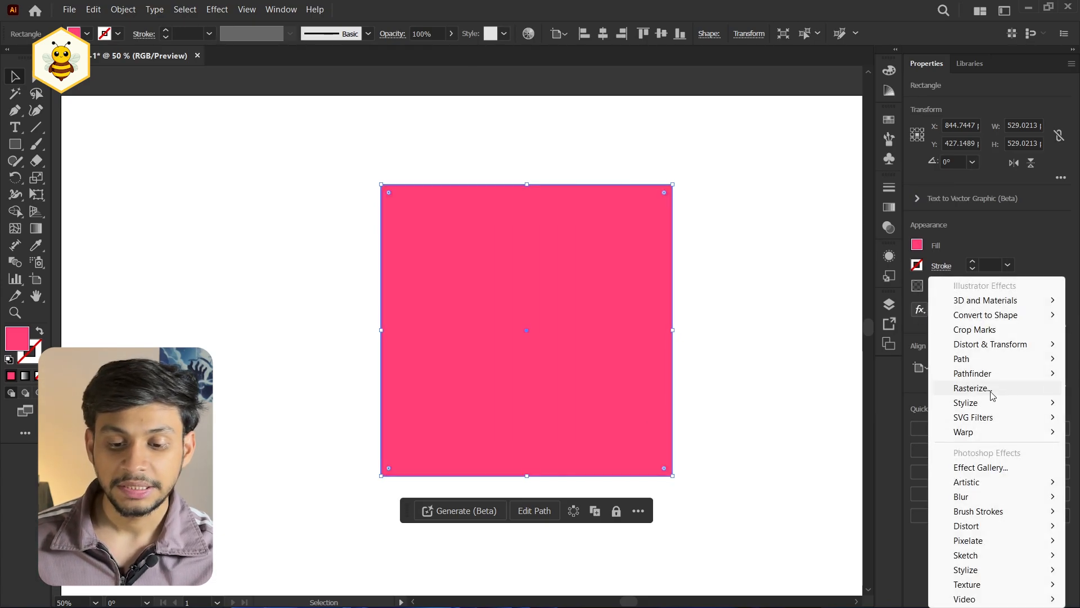
mouse_move(990, 403)
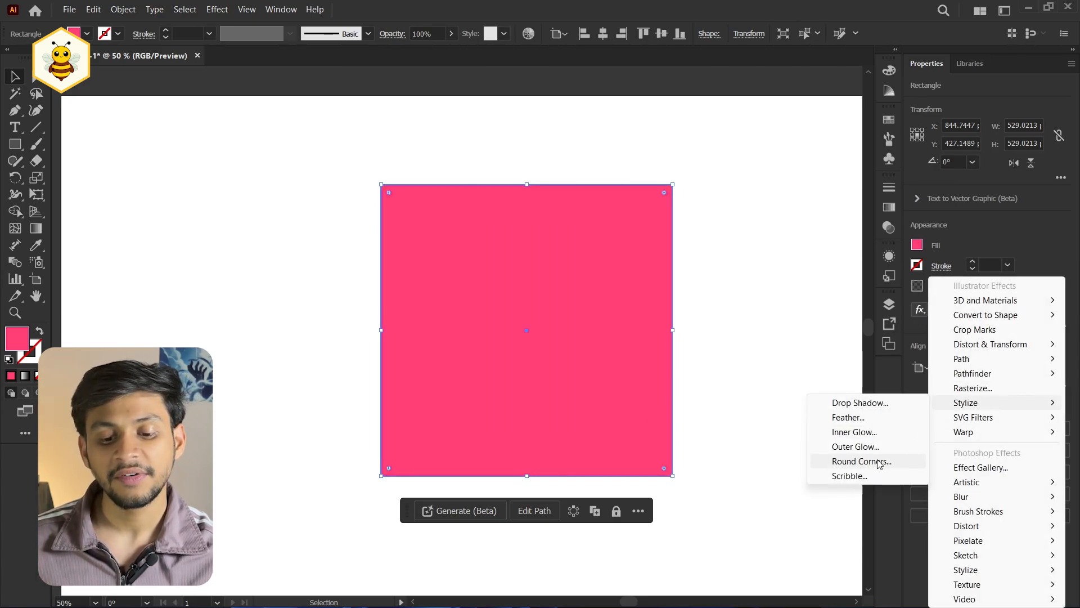
left_click(881, 447)
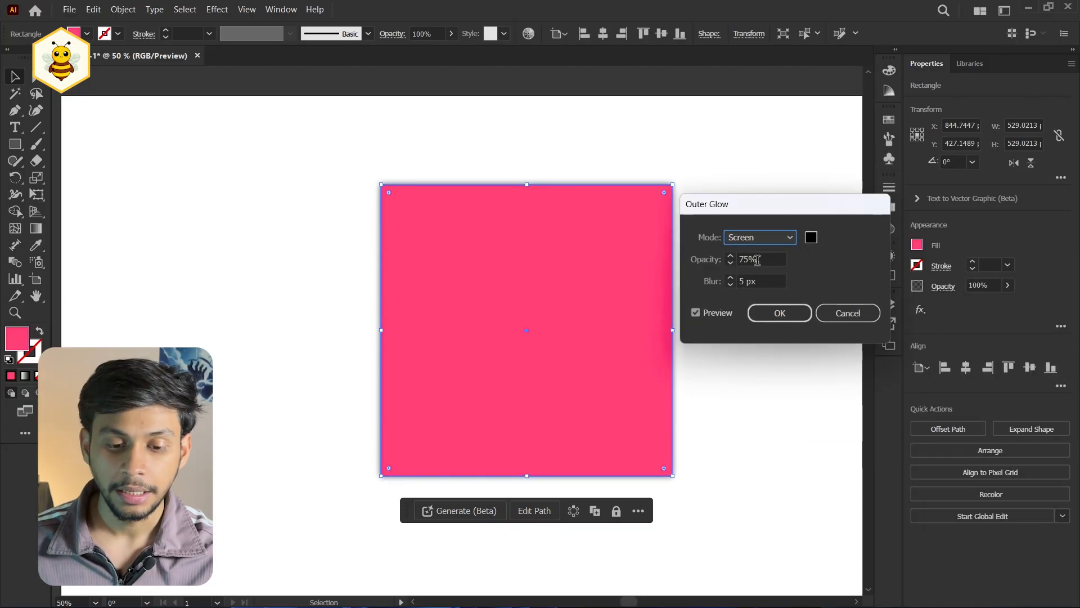
scroll(755, 280, "up", 20)
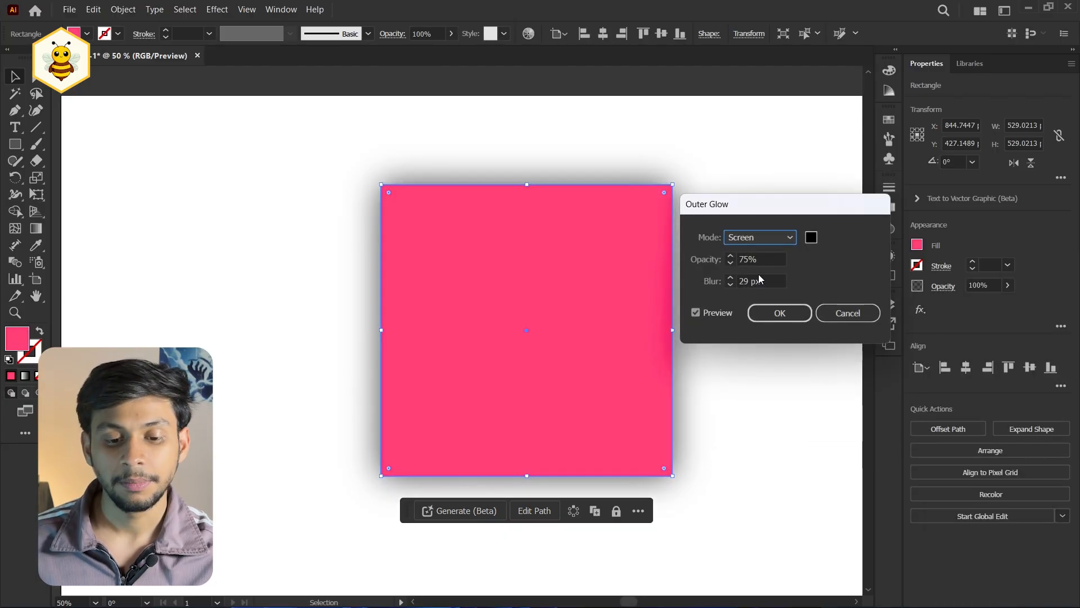
Apply the Outer Glow in pink and shift the square slightly on the artboard
left_click(812, 236)
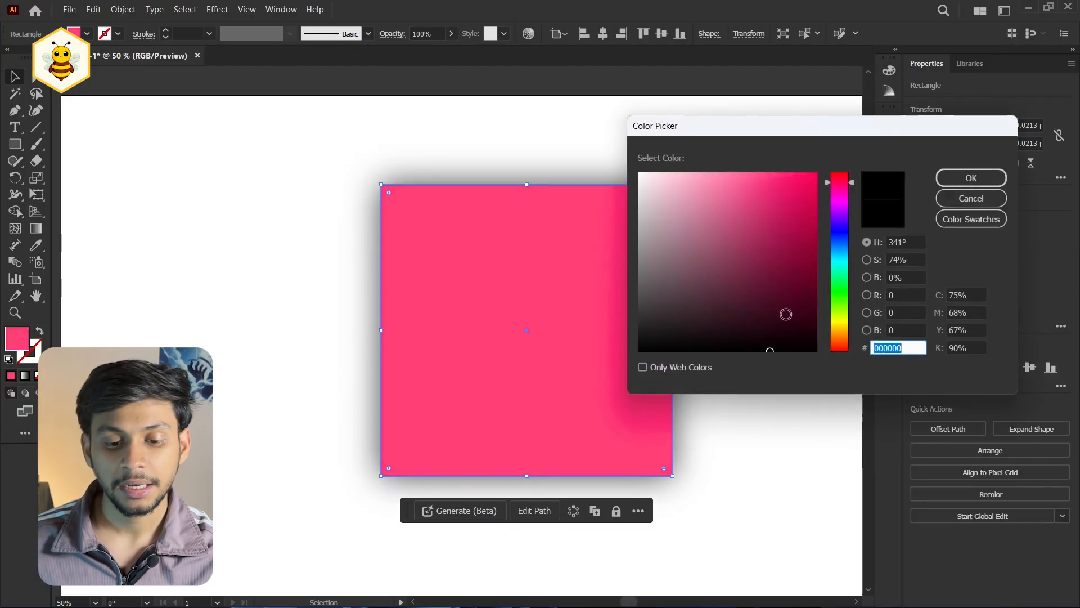
left_click(951, 179)
left_click(773, 321)
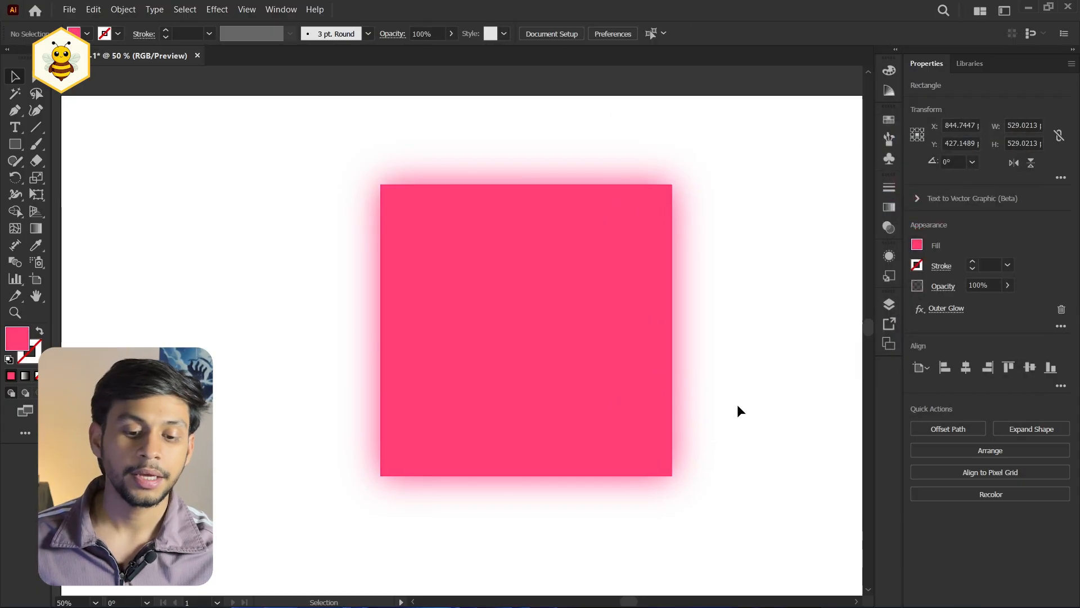
left_click(737, 404)
mouse_move(584, 344)
left_mouse_down()
mouse_move(613, 399)
mouse_move(591, 354)
left_mouse_up()
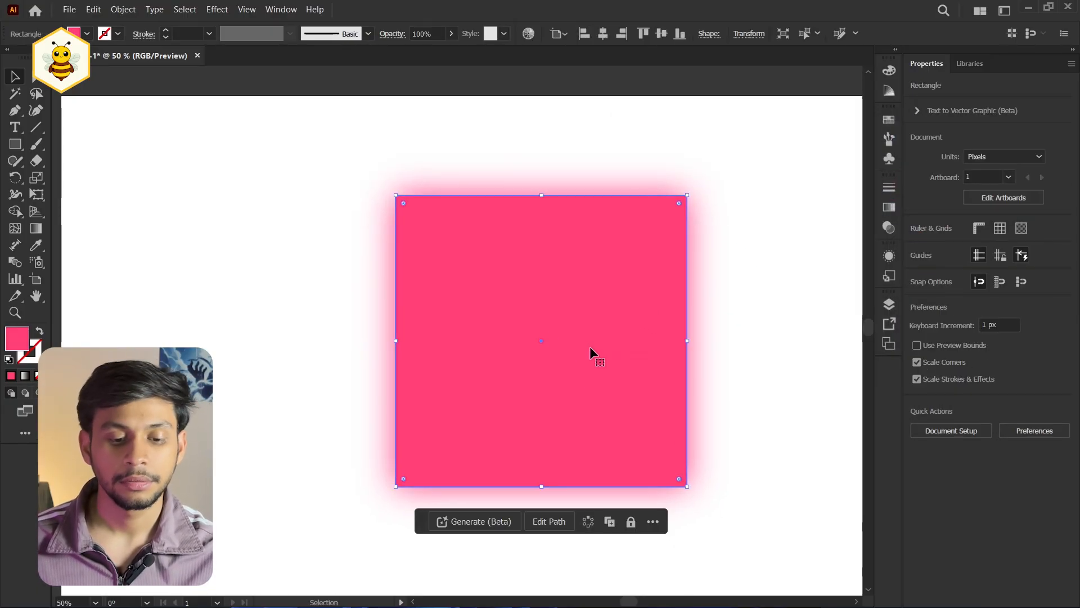
Clear the Outer Glow and try Round Corners on the square at 114 px and 101 px radius, discarding the rounding
left_click(927, 308)
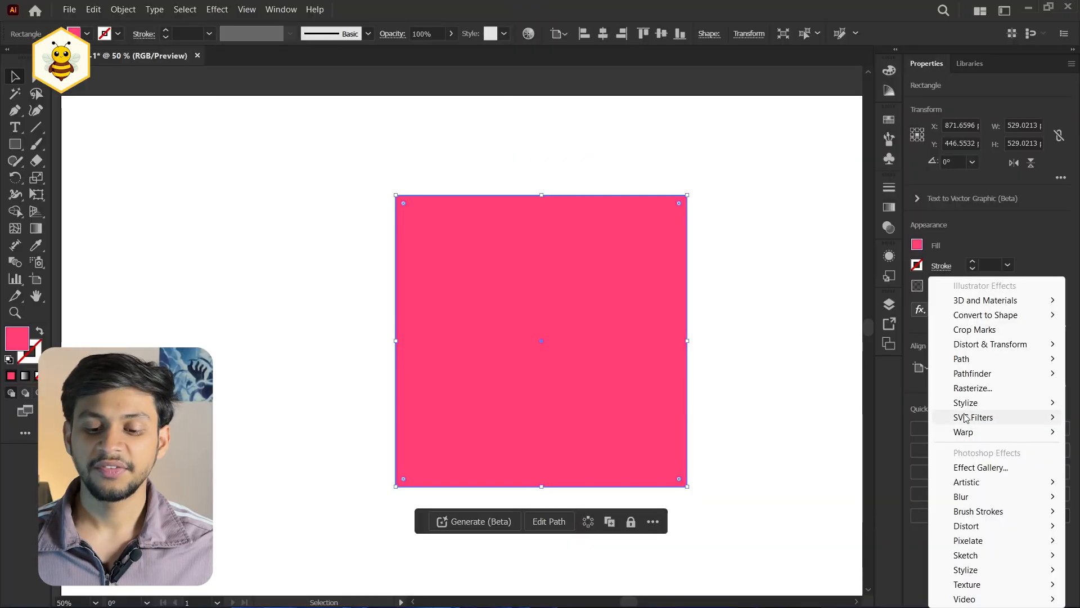
mouse_move(956, 403)
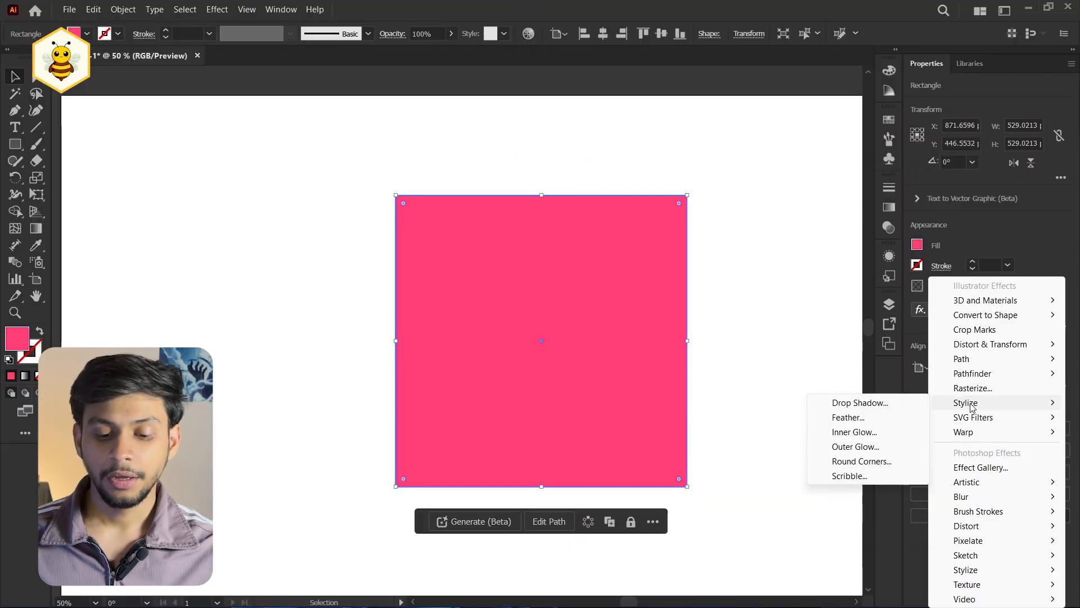
left_click(867, 462)
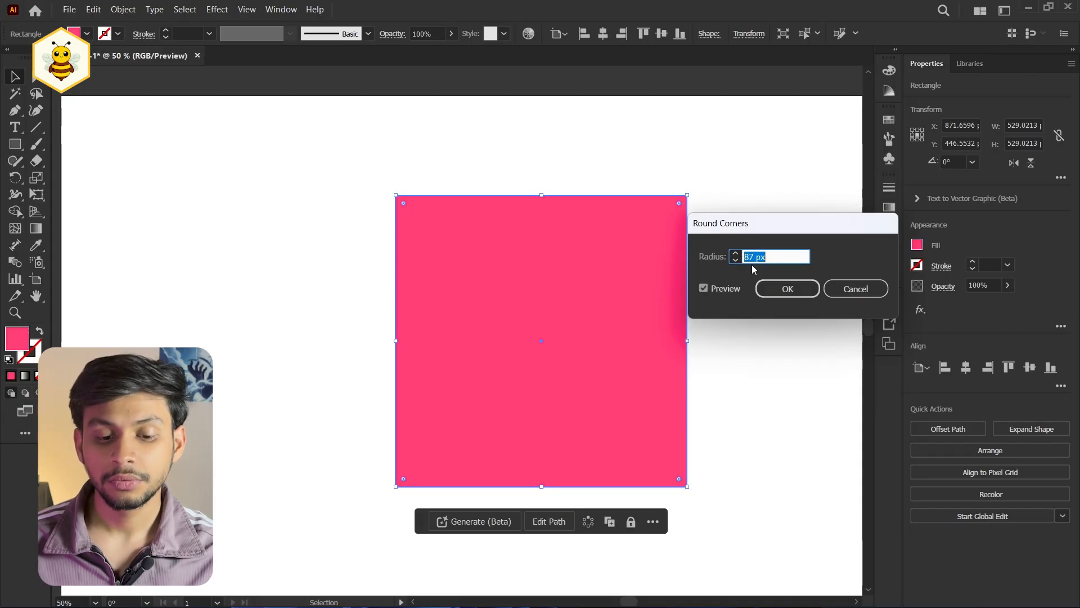
scroll(788, 255, "up", 20)
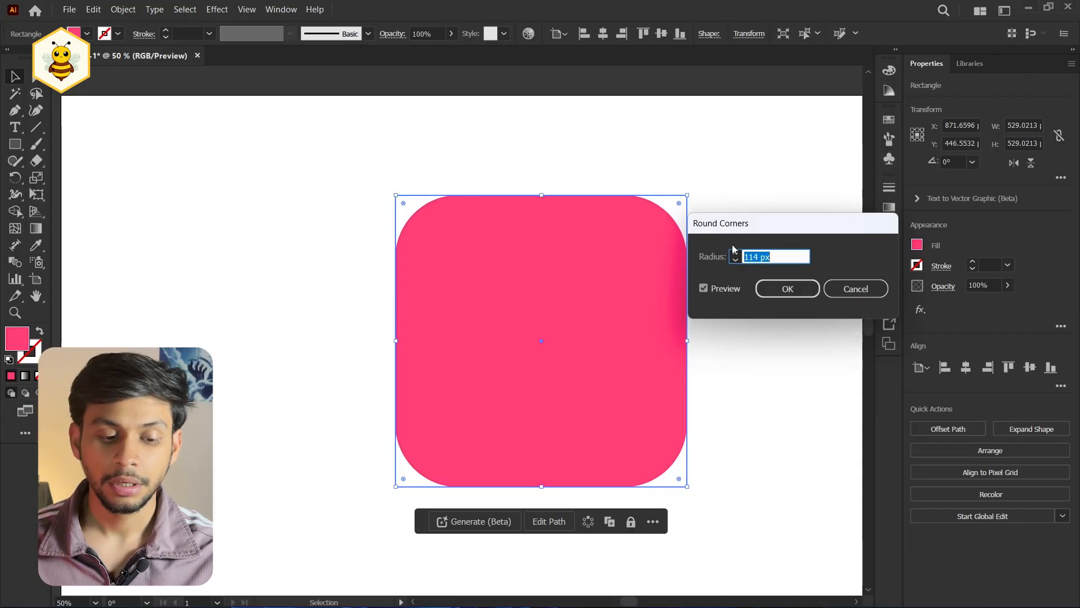
scroll(756, 264, "down", 19)
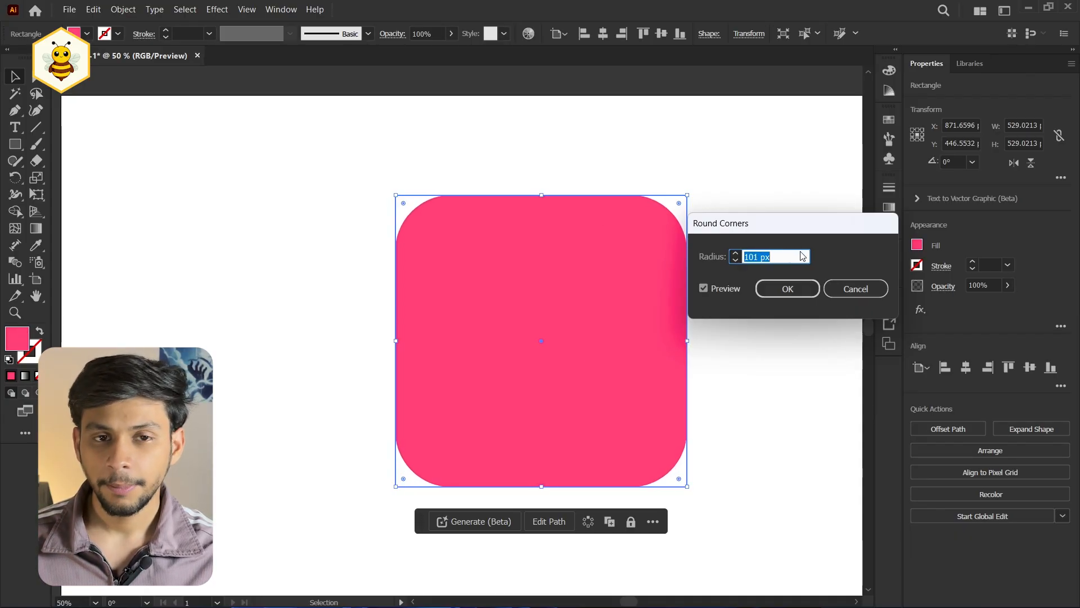
left_click(849, 288)
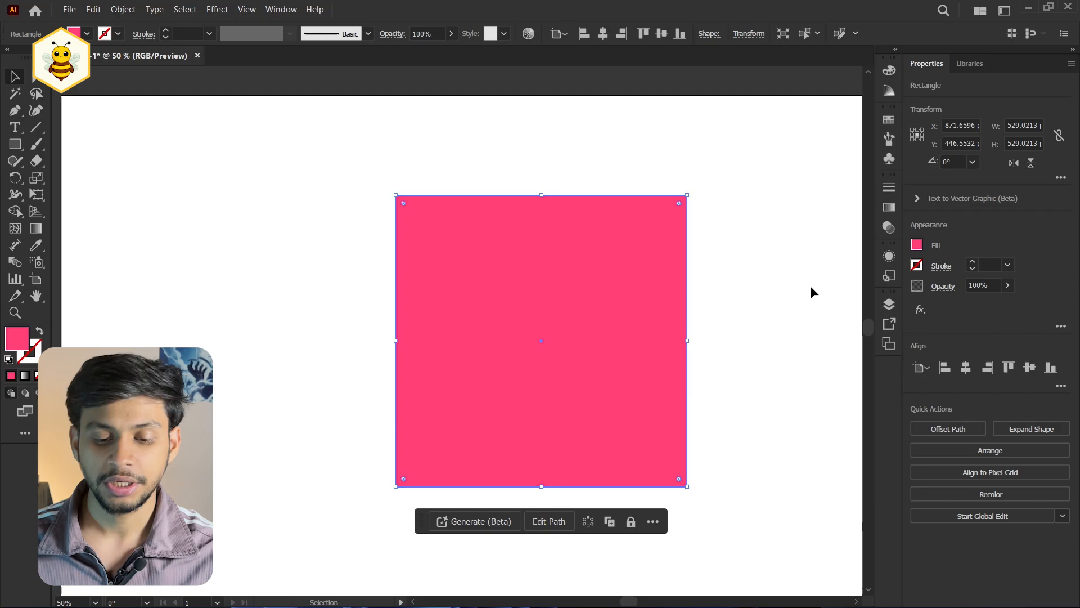
Add a Scribble effect to the square with its preview on and set the scribble angle to 9°
left_click(923, 310)
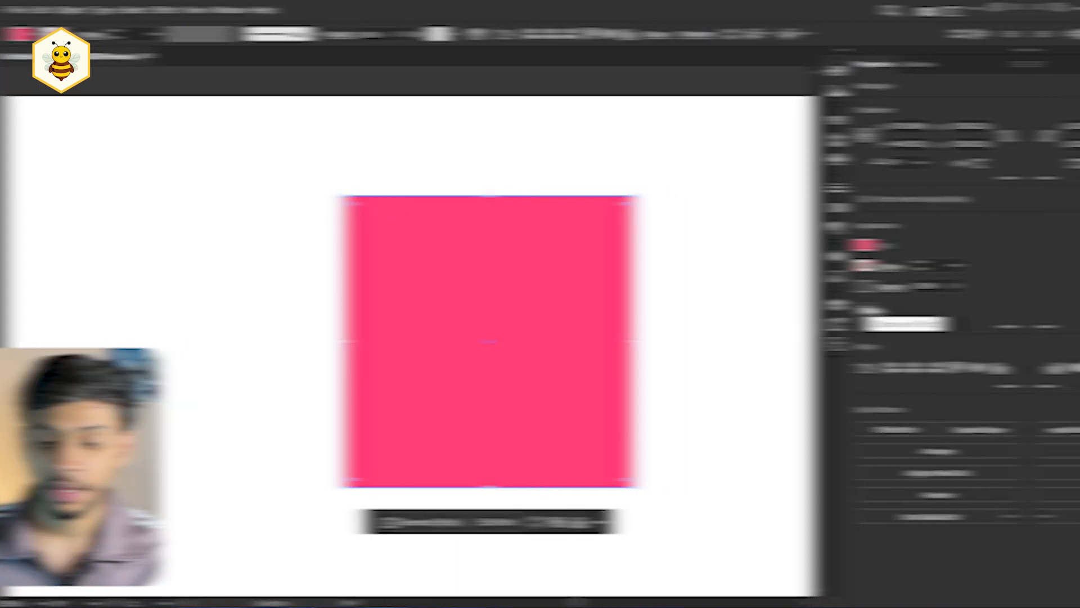
mouse_move(1027, 406)
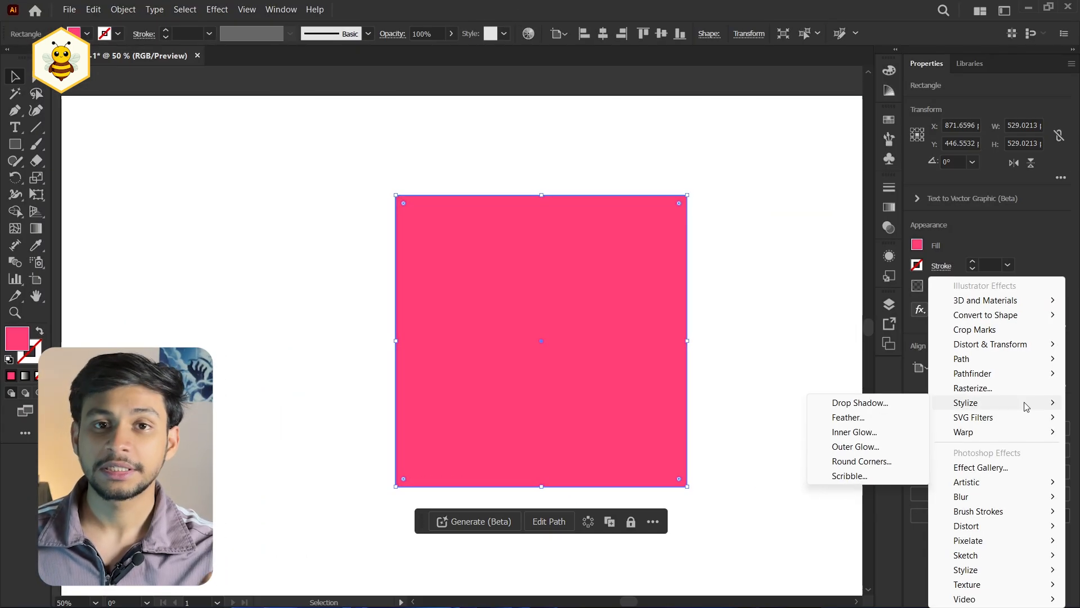
left_click(850, 476)
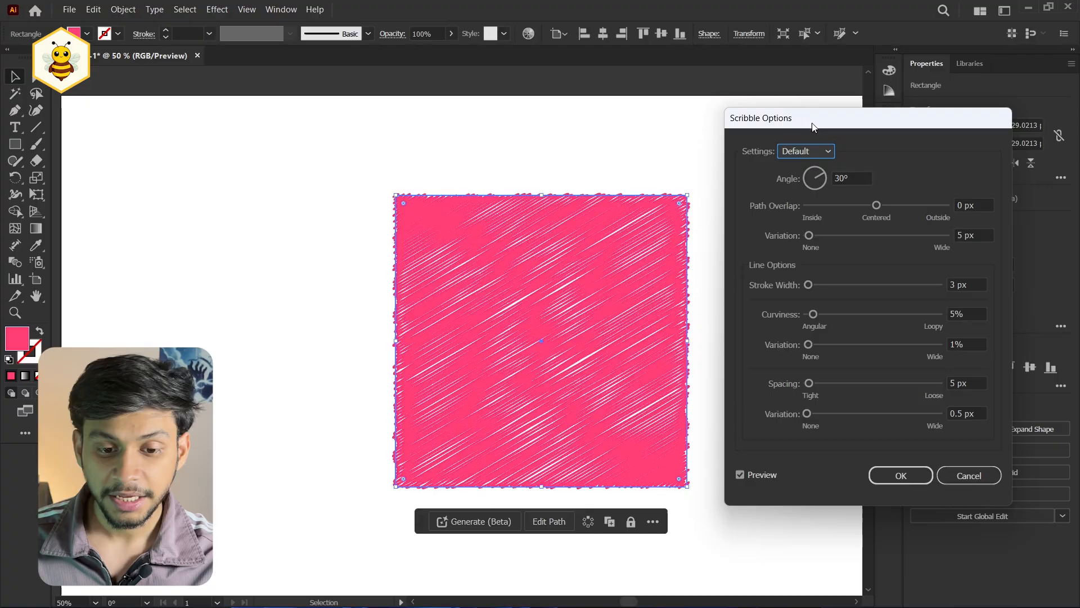
mouse_move(813, 124)
left_mouse_down()
mouse_move(787, 184)
mouse_move(799, 153)
mouse_move(822, 150)
left_mouse_up()
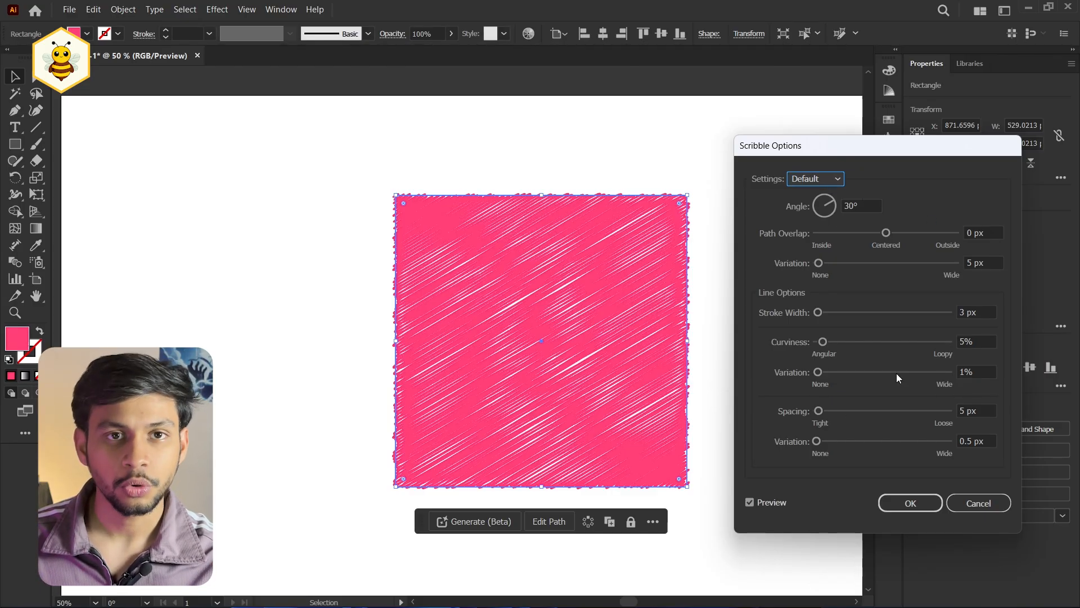
left_click(833, 207)
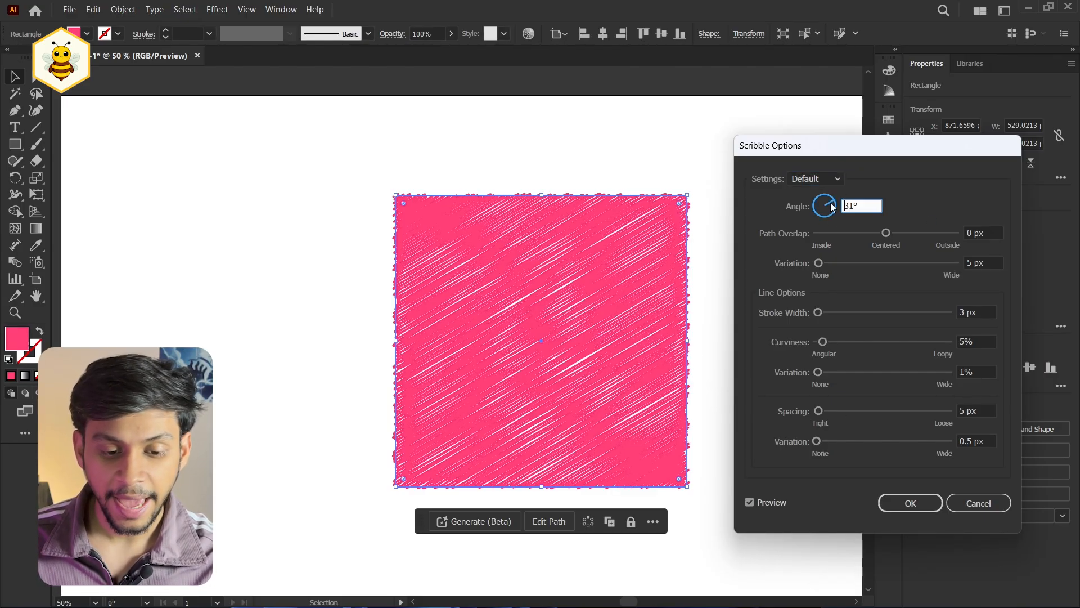
mouse_move(824, 224)
left_mouse_down()
mouse_move(814, 222)
mouse_move(816, 203)
mouse_move(827, 199)
left_mouse_up()
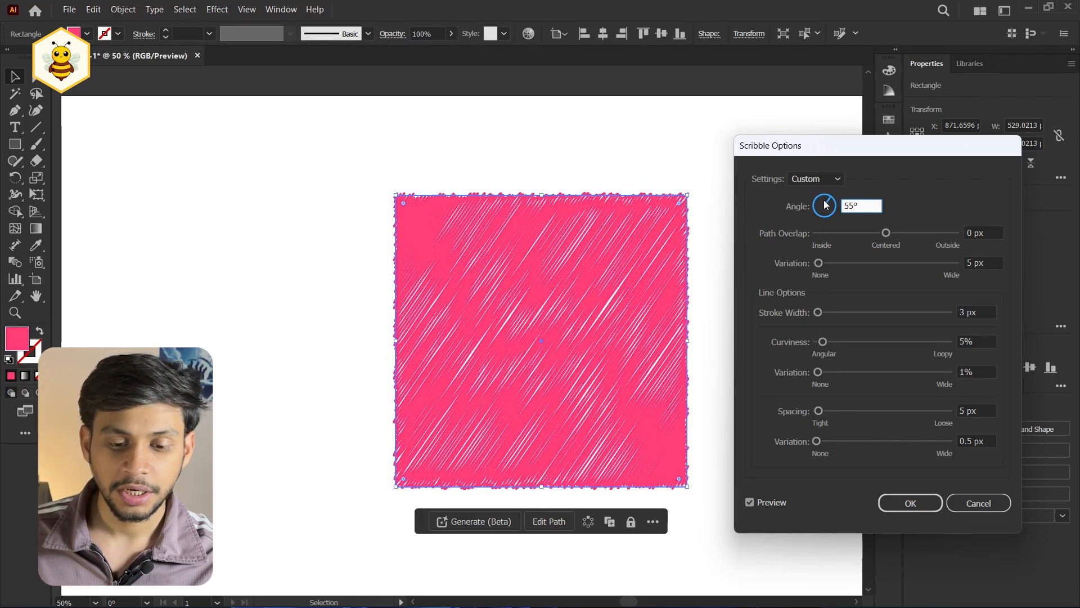
type("0")
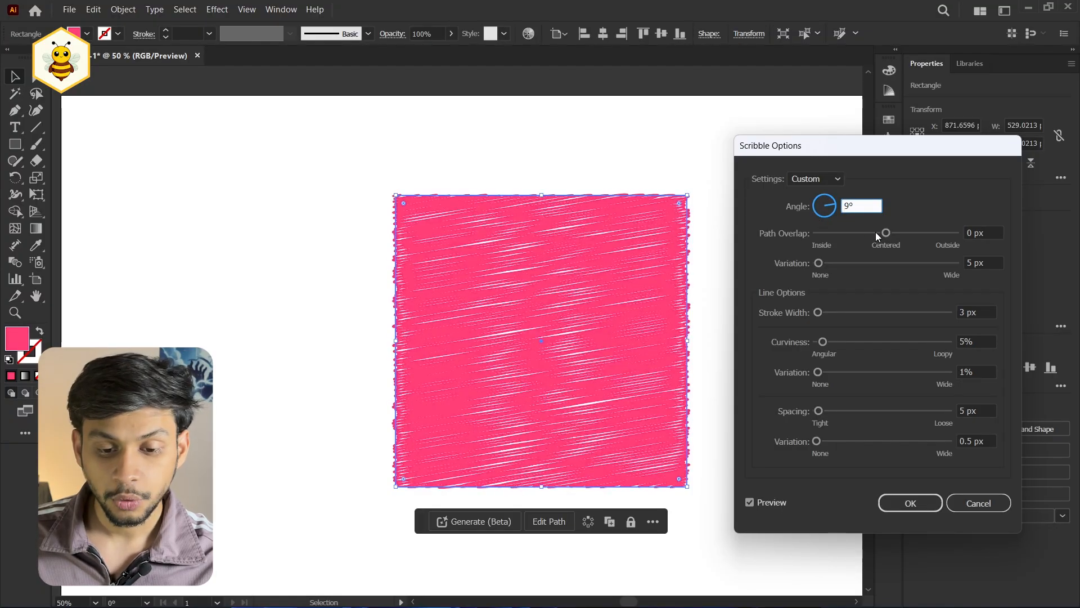
Set the Scribble path overlap to -7.58 px and its variation to 20 px
mouse_move(885, 233)
left_mouse_down()
mouse_move(898, 233)
mouse_move(884, 233)
left_mouse_up()
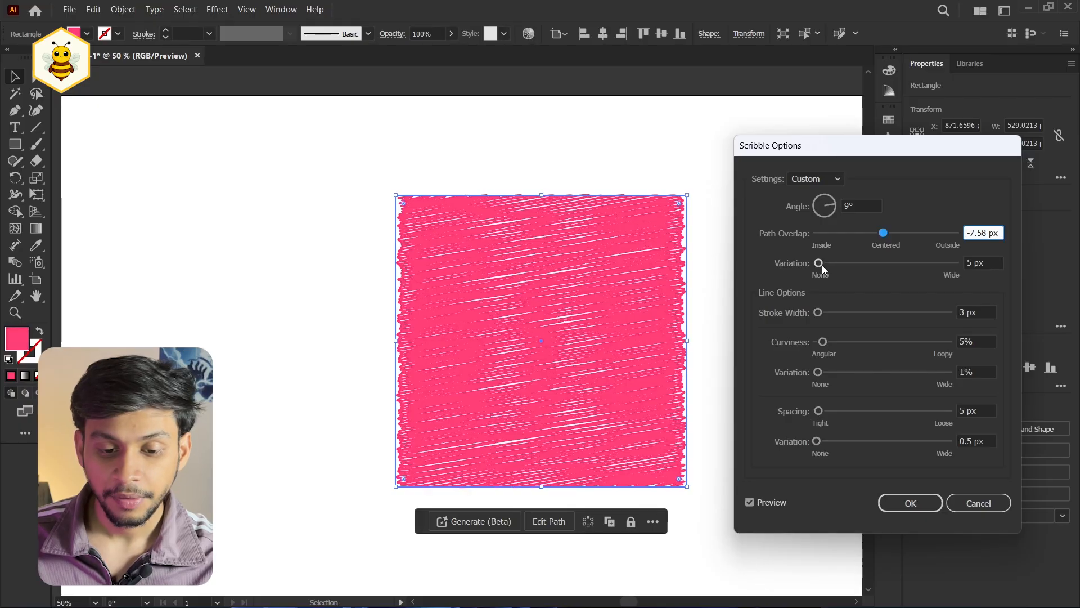
mouse_move(822, 265)
left_mouse_down()
mouse_move(897, 265)
mouse_move(814, 265)
left_mouse_up()
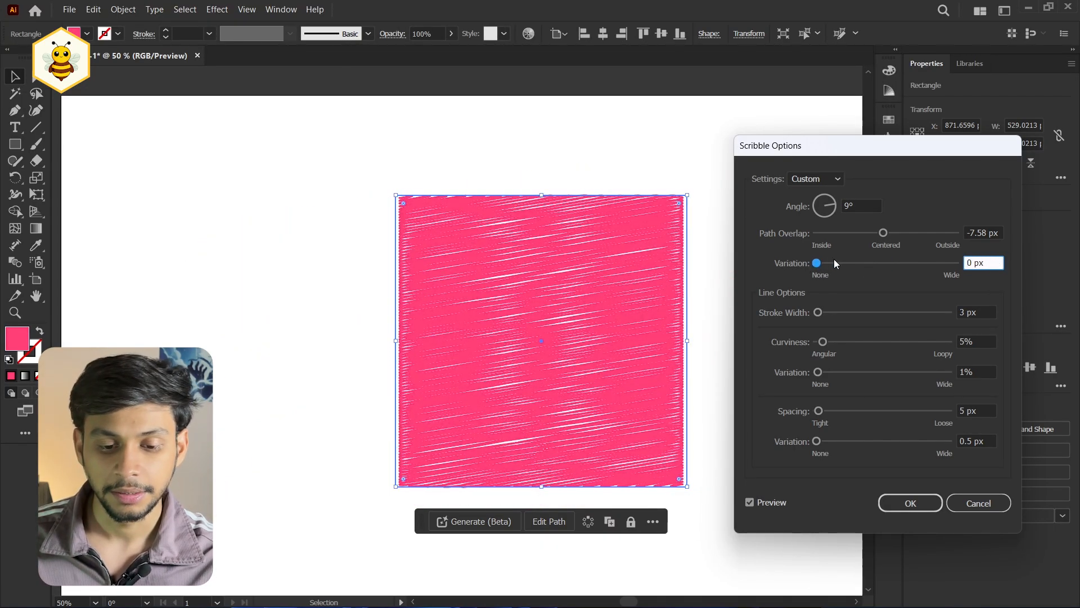
key("Up")
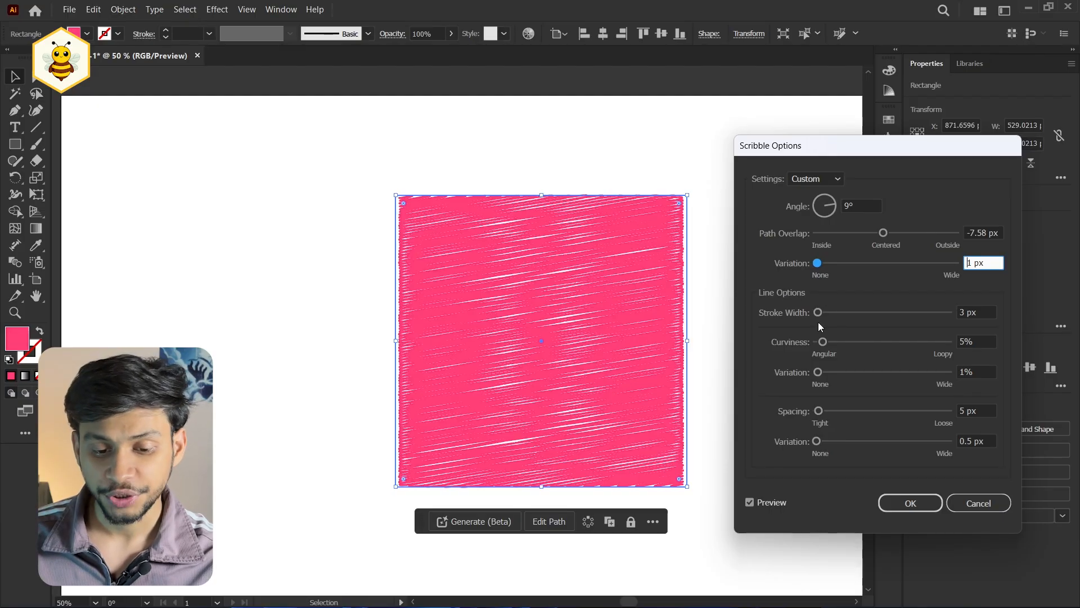
left_click_drag(817, 263, 826, 265)
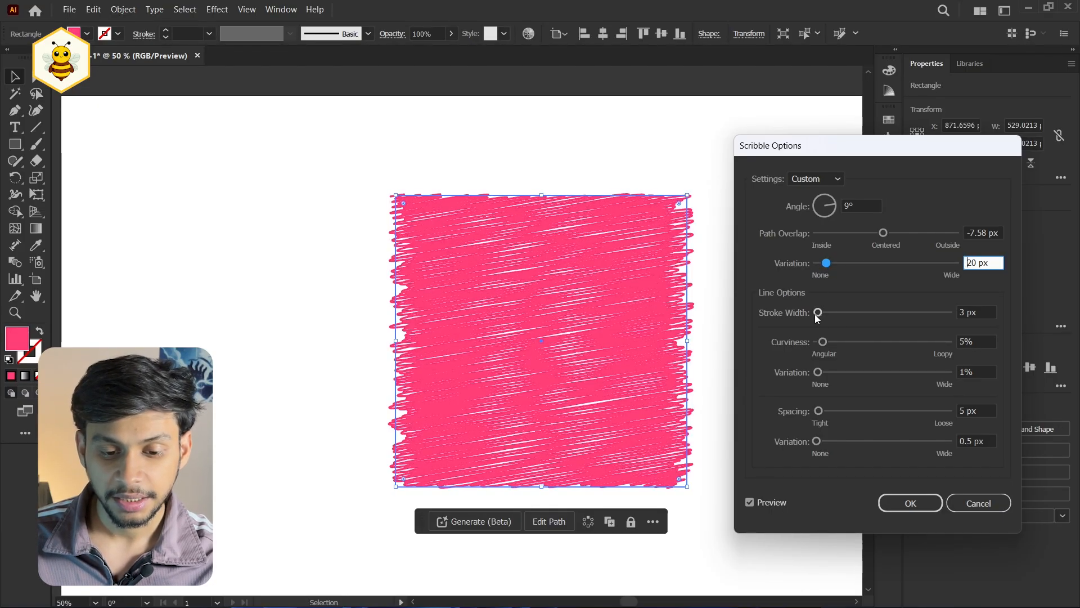
Try a 6 px stroke width for the scribble lines and return it to 3 px
mouse_move(819, 312)
left_mouse_down()
mouse_move(849, 316)
mouse_move(820, 318)
left_mouse_up()
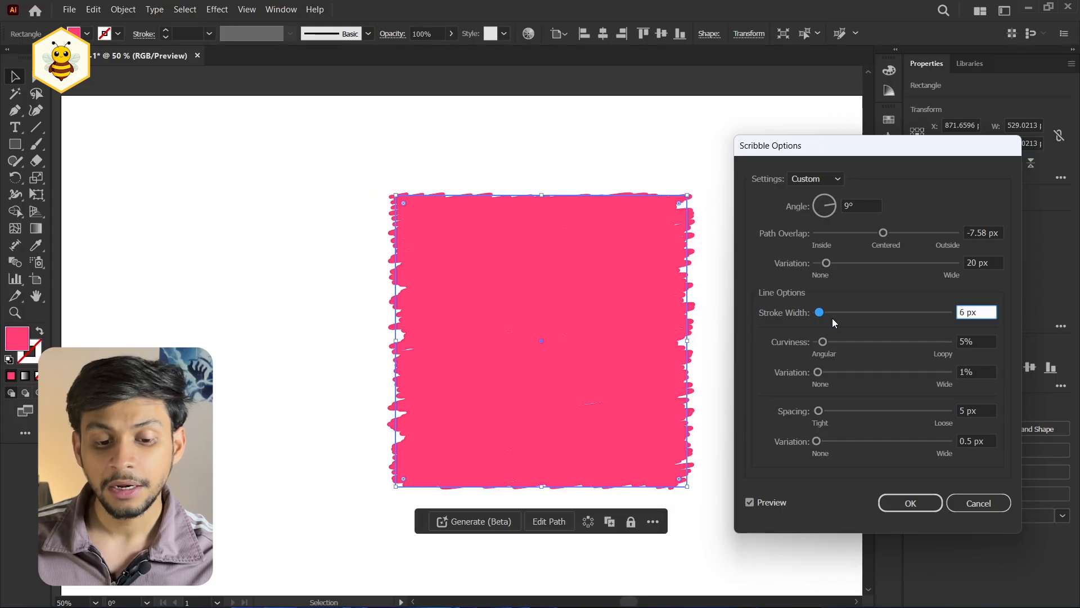
key("Down")
key("Down")
key("Down")
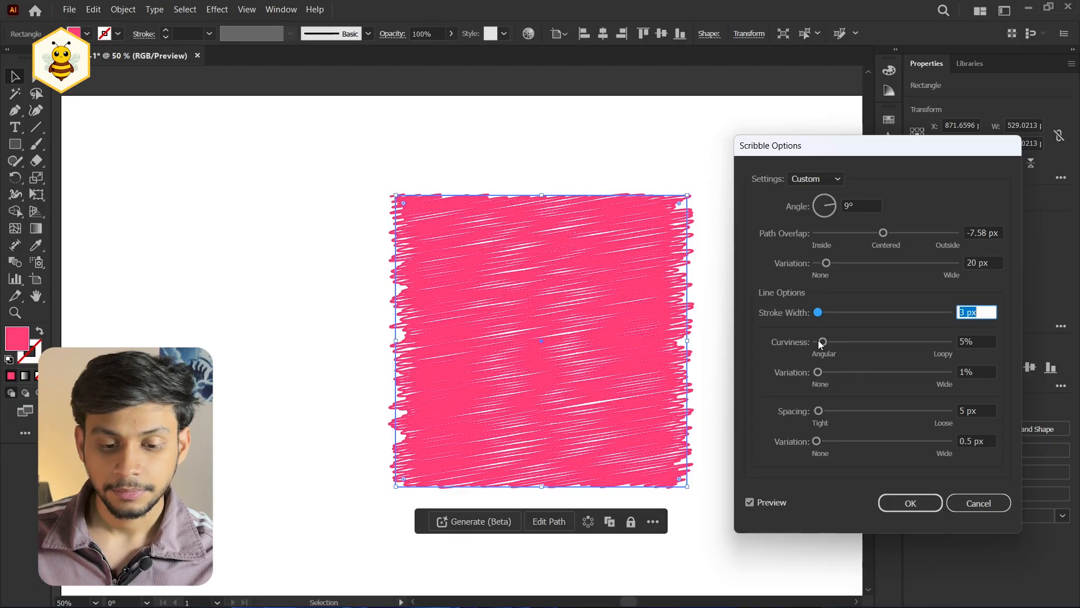
Set the Scribble curviness to 31%, its variation to 0% and the spacing to 11 px, and try a 22 px spacing variation, discarding it
mouse_move(820, 344)
left_mouse_down()
mouse_move(908, 341)
mouse_move(832, 344)
mouse_move(836, 377)
mouse_move(859, 374)
mouse_move(858, 342)
mouse_move(885, 372)
mouse_move(911, 373)
mouse_move(817, 383)
left_mouse_up()
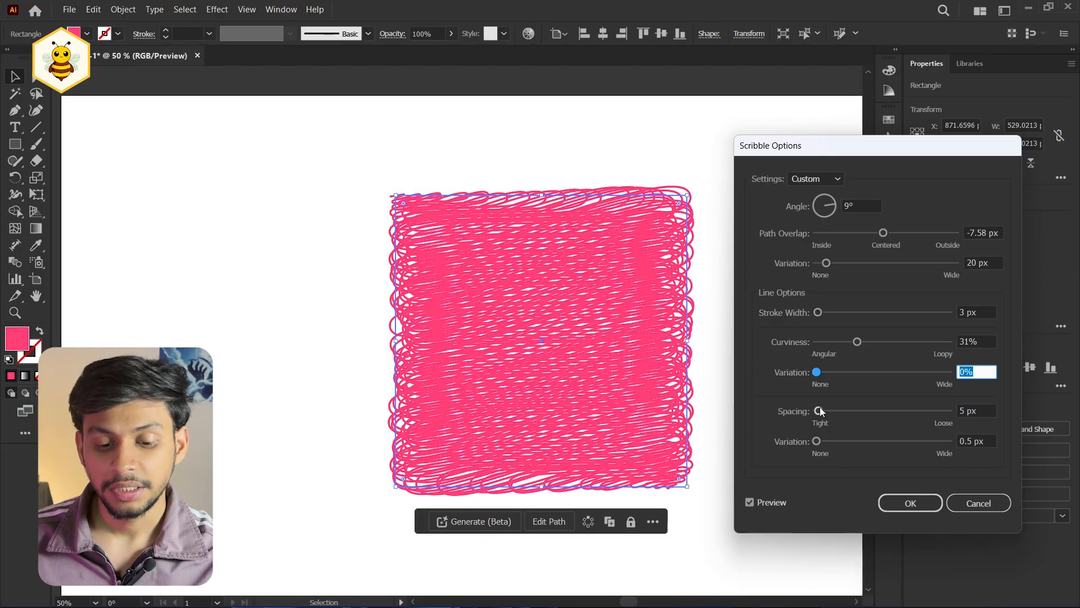
mouse_move(819, 408)
left_mouse_down()
mouse_move(837, 409)
mouse_move(813, 411)
left_mouse_up()
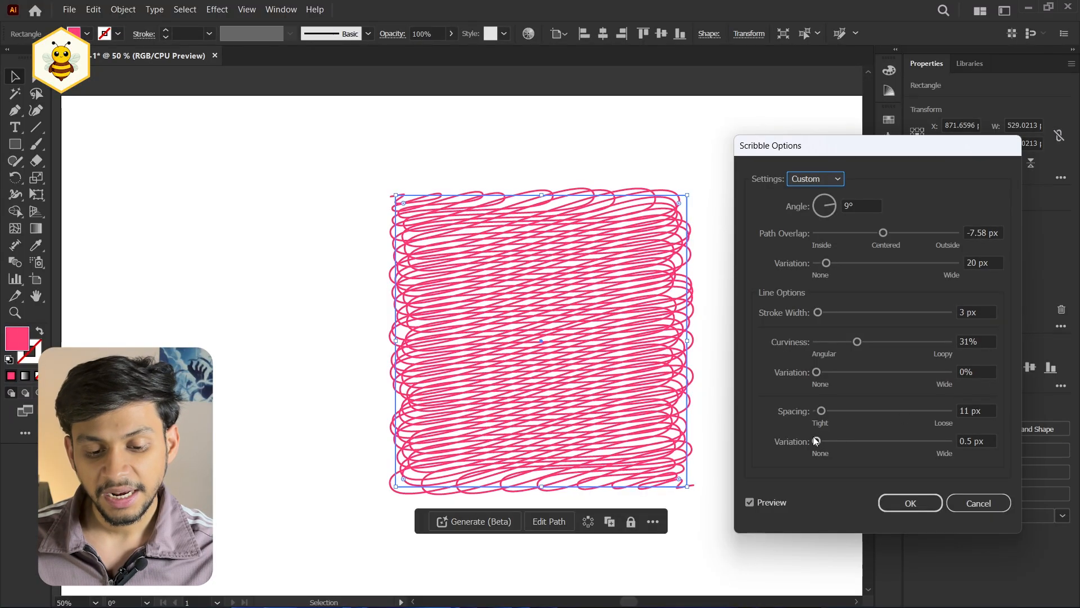
left_click_drag(816, 440, 825, 442)
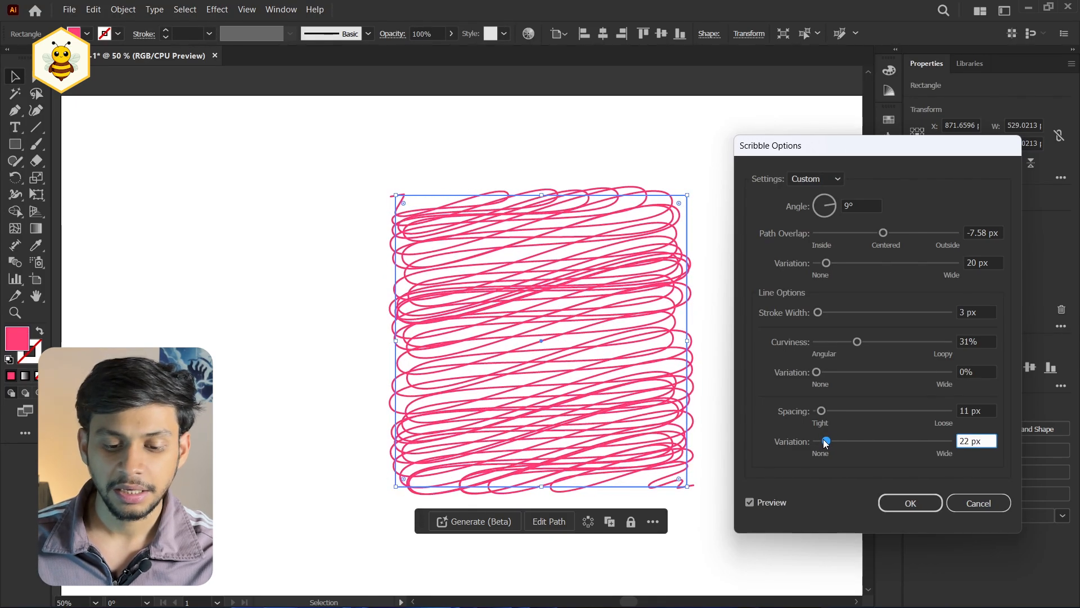
left_click(984, 512)
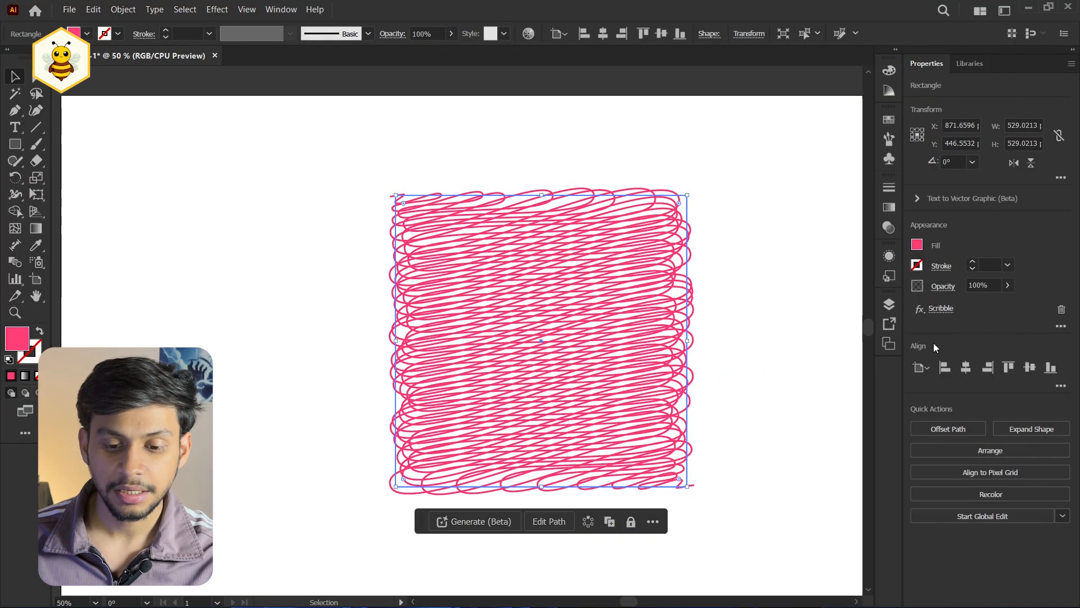
Reopen the square's Scribble effect and try the Default and Childlike presets
left_click(944, 309)
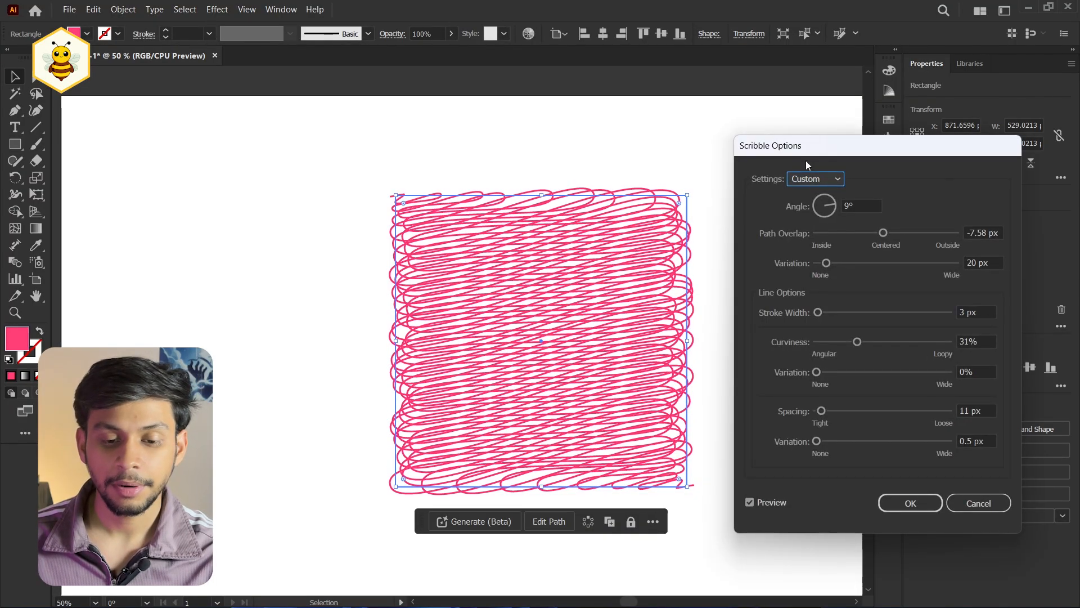
left_click(806, 178)
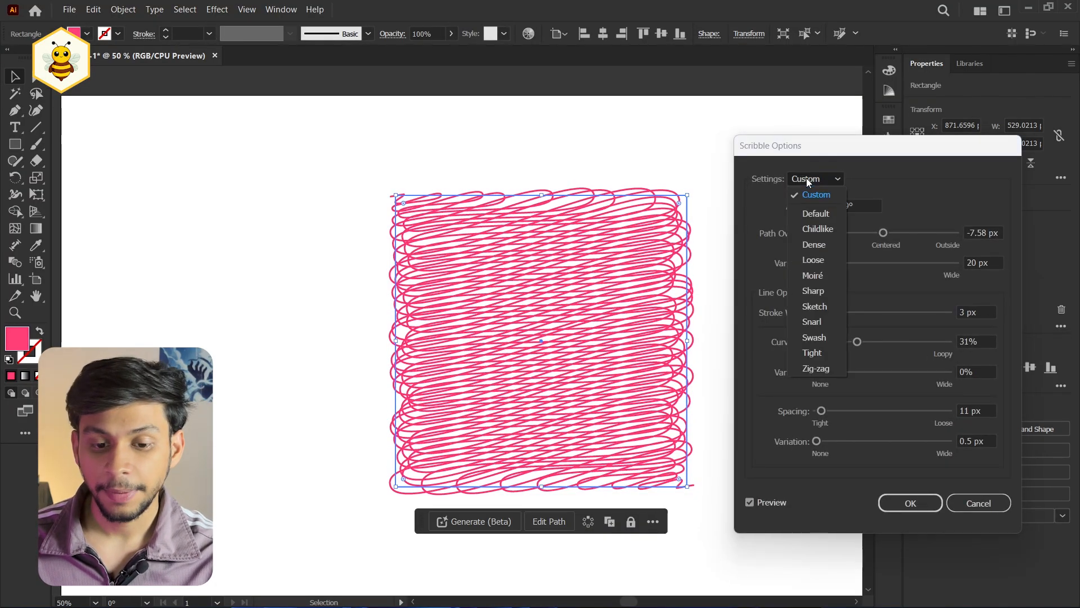
left_click(814, 214)
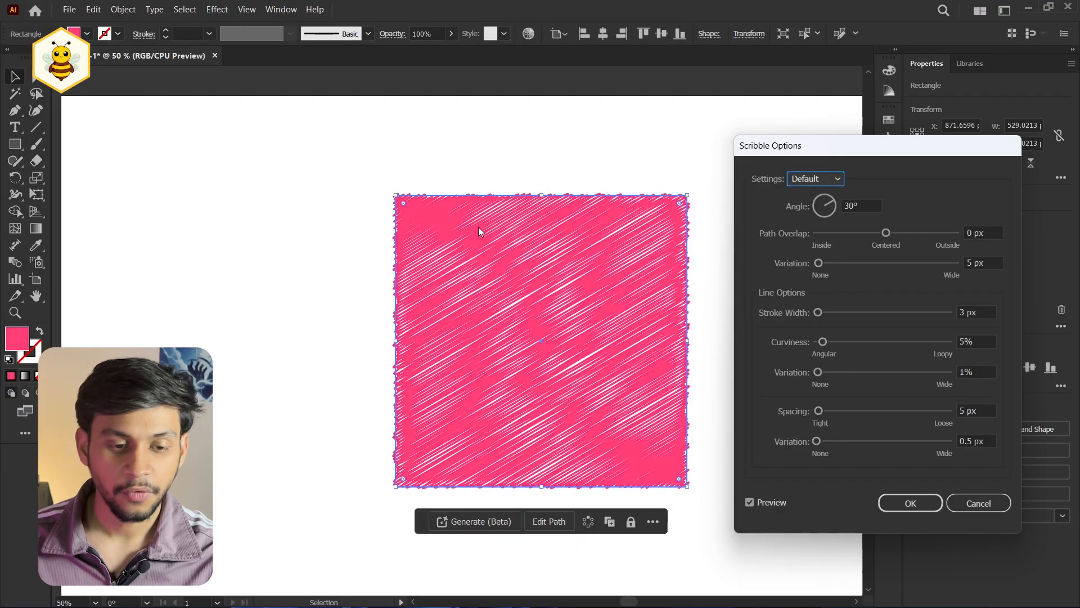
left_click(818, 179)
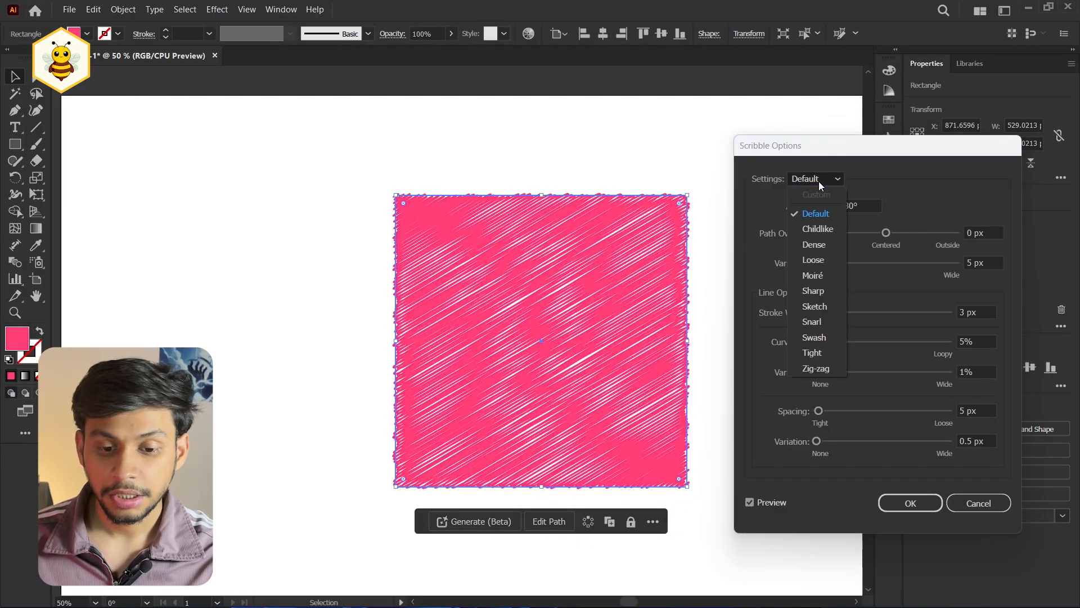
left_click(821, 228)
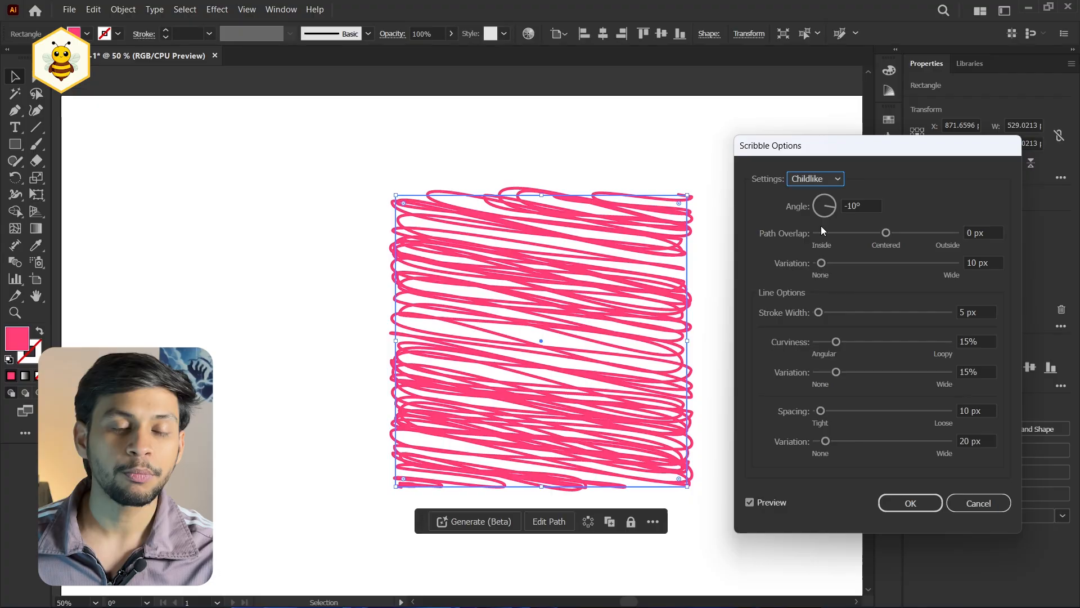
Try the Dense, Loose and Moiré scribble presets on the square
left_click(832, 183)
key("Escape")
key("Down")
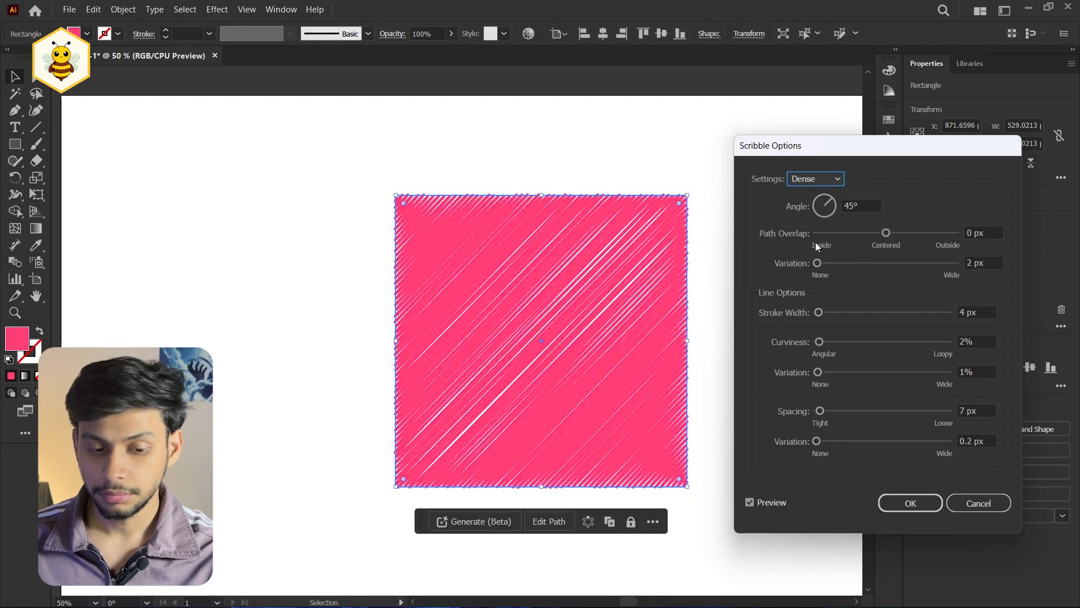
left_click(823, 177)
left_click(820, 251)
key("Down")
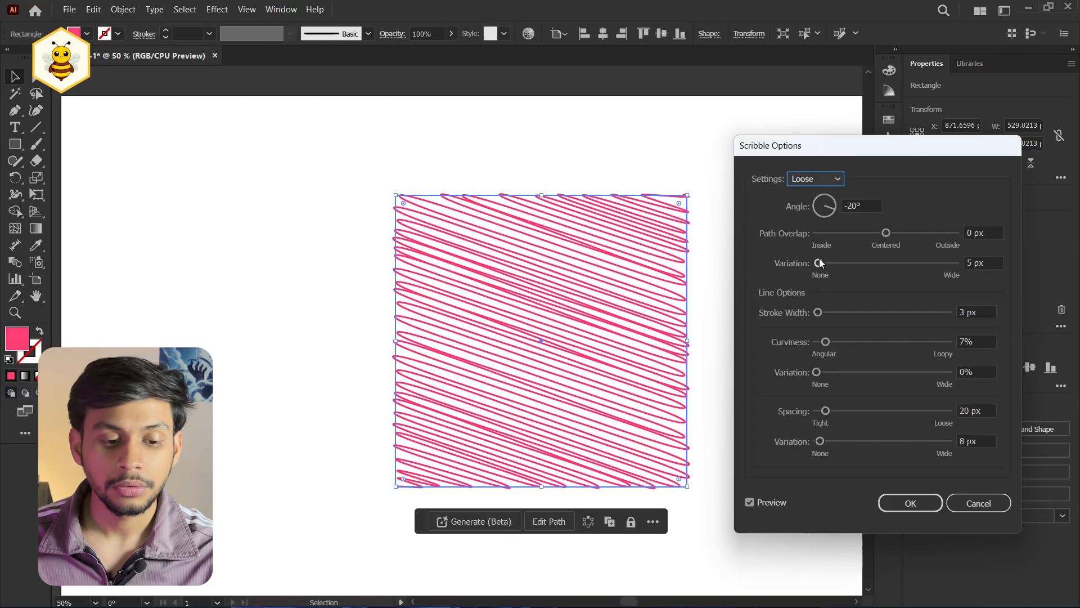
left_click(831, 178)
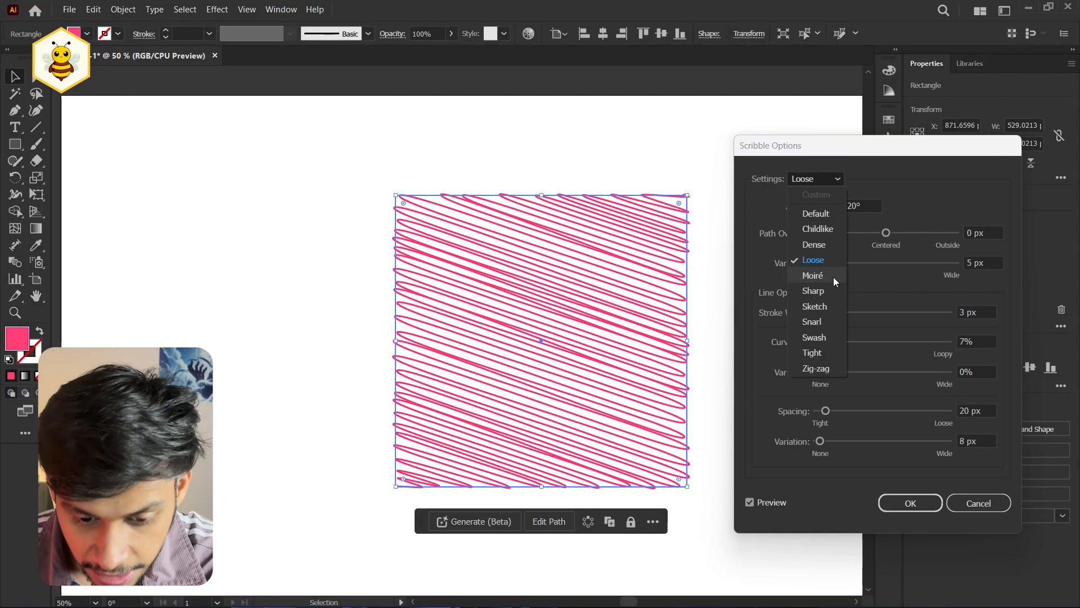
left_click(814, 276)
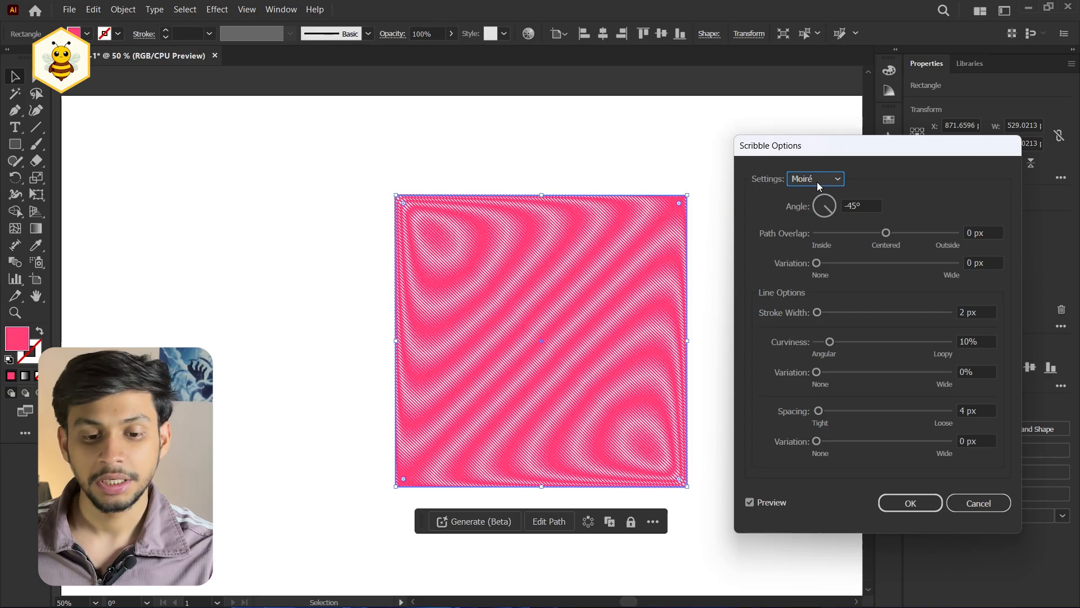
Try the Sharp, Sketch and Snarl scribble presets on the square
left_click(817, 181)
left_click(810, 292)
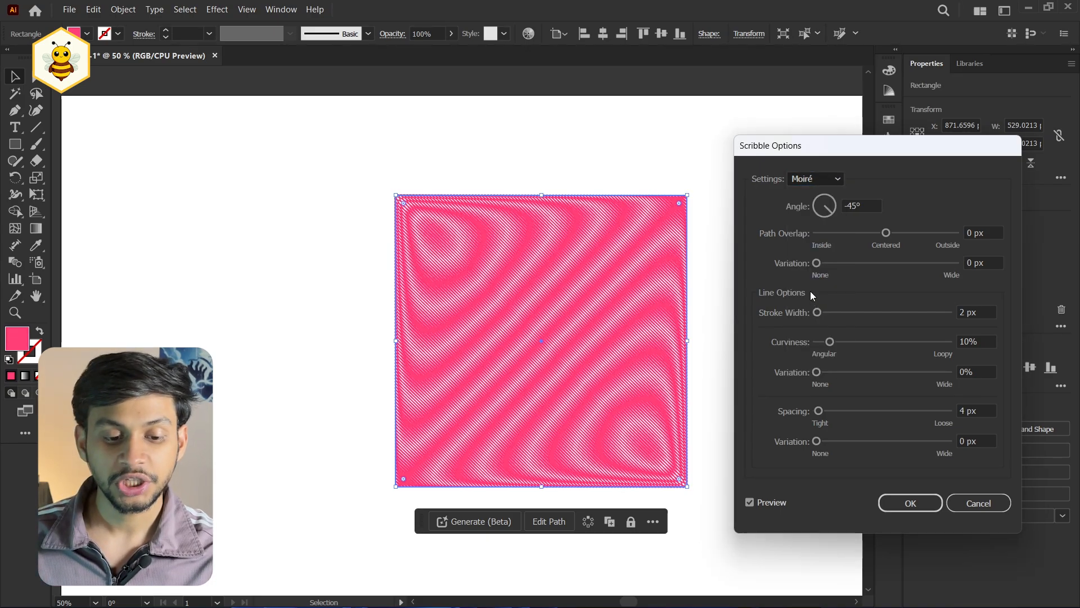
key("Down")
left_click(830, 182)
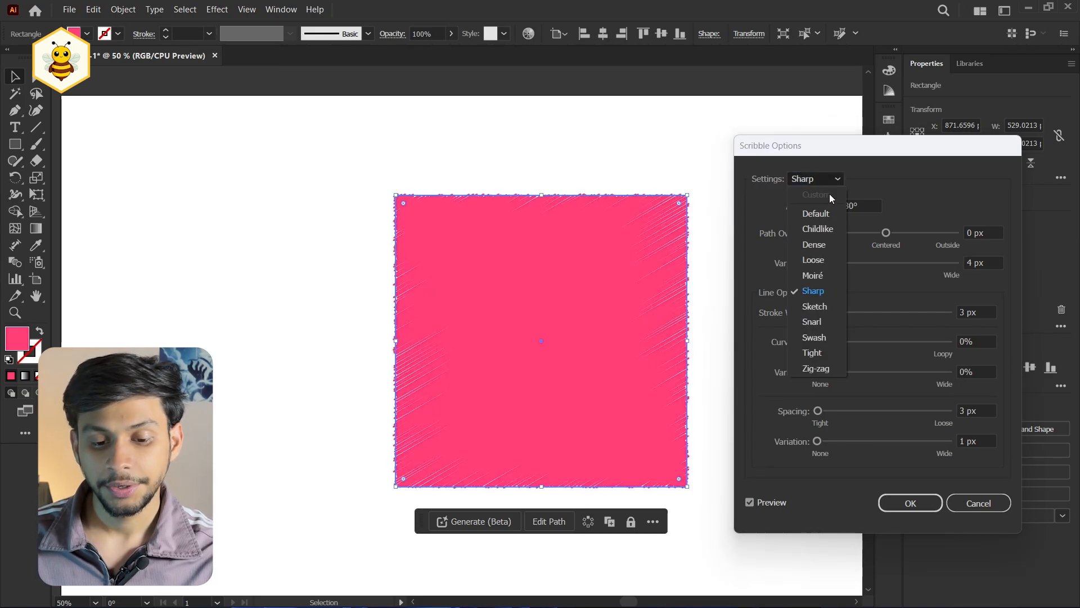
left_click(840, 302)
left_click(841, 179)
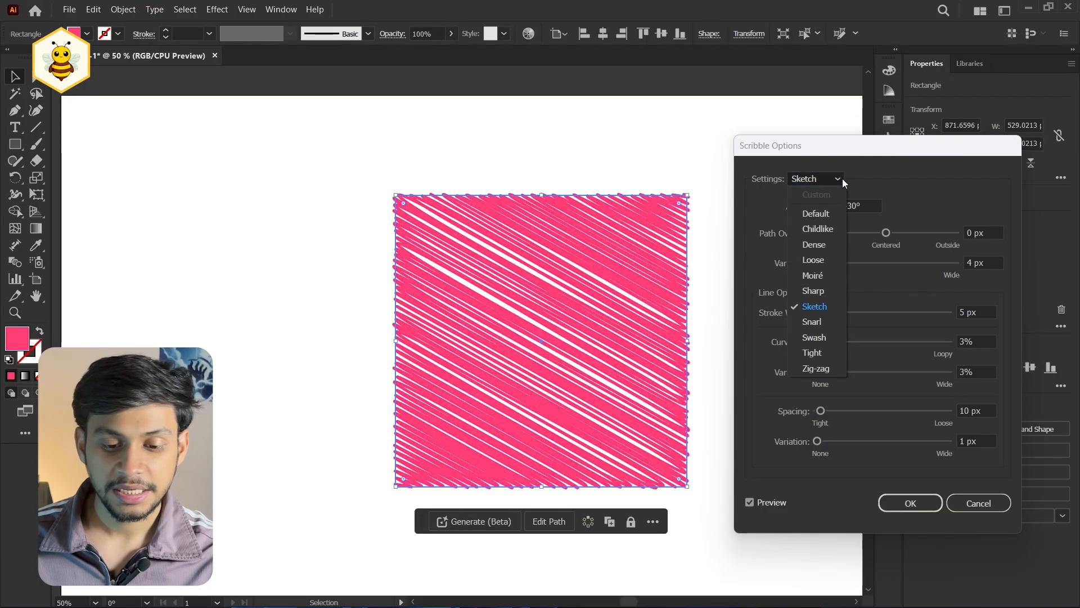
left_click(826, 314)
key("Down")
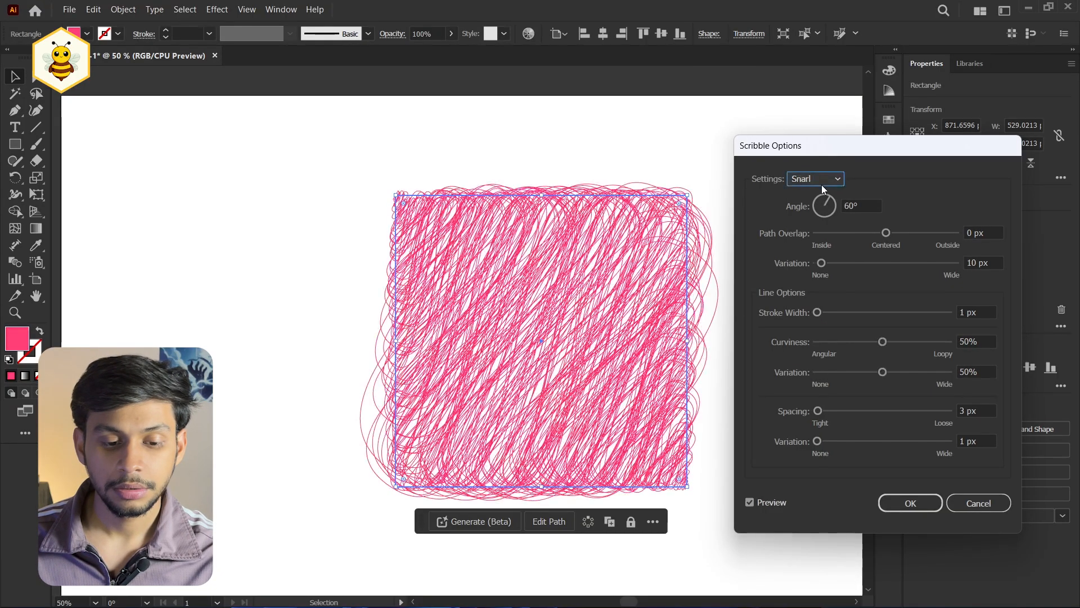
Try the Swash and Tight scribble presets on the square
left_click(821, 185)
left_click(822, 341)
key("Down")
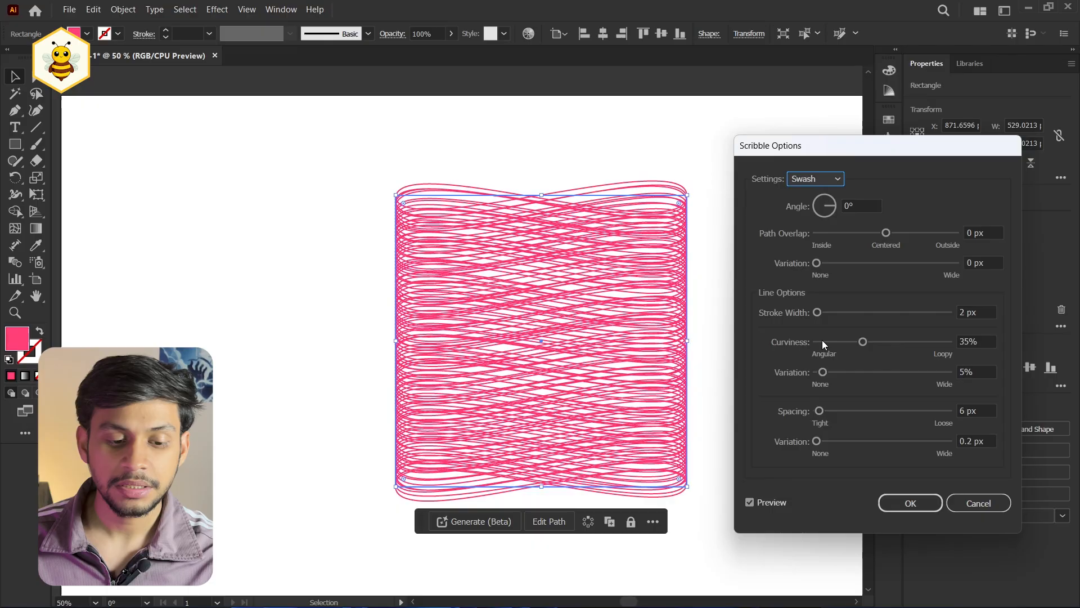
left_click(821, 186)
left_click(819, 359)
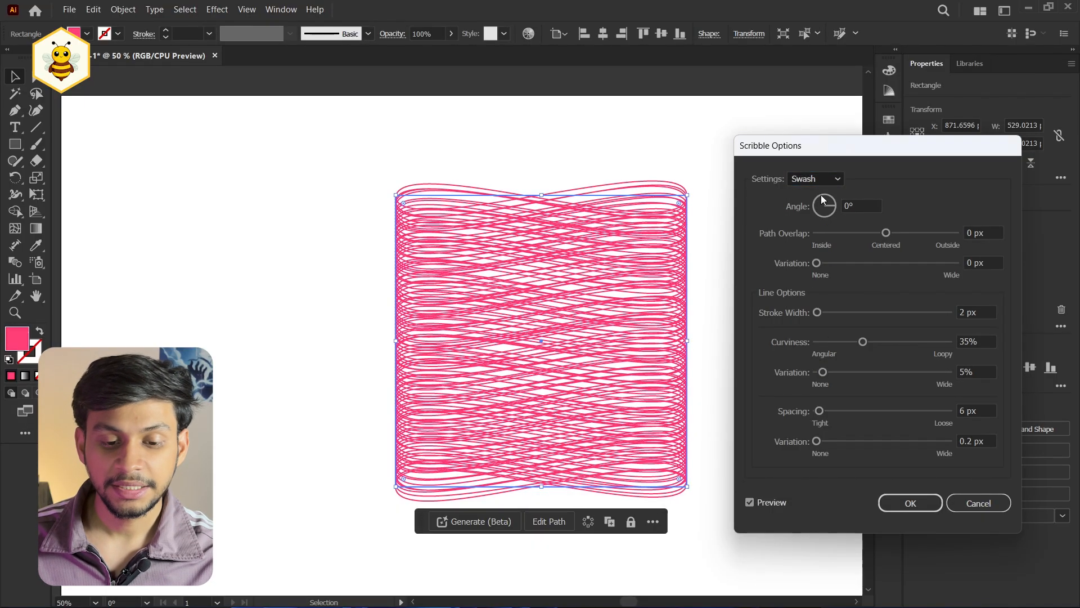
Choose the Zig-zag scribble preset for the square and apply the effect
left_click(817, 183)
left_click(816, 369)
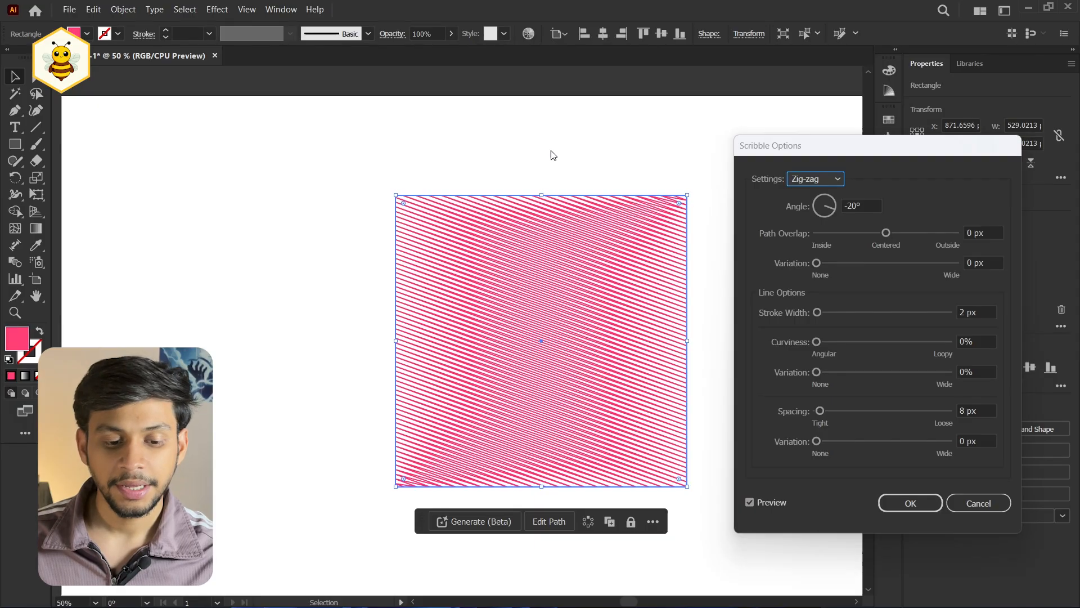
left_click(921, 508)
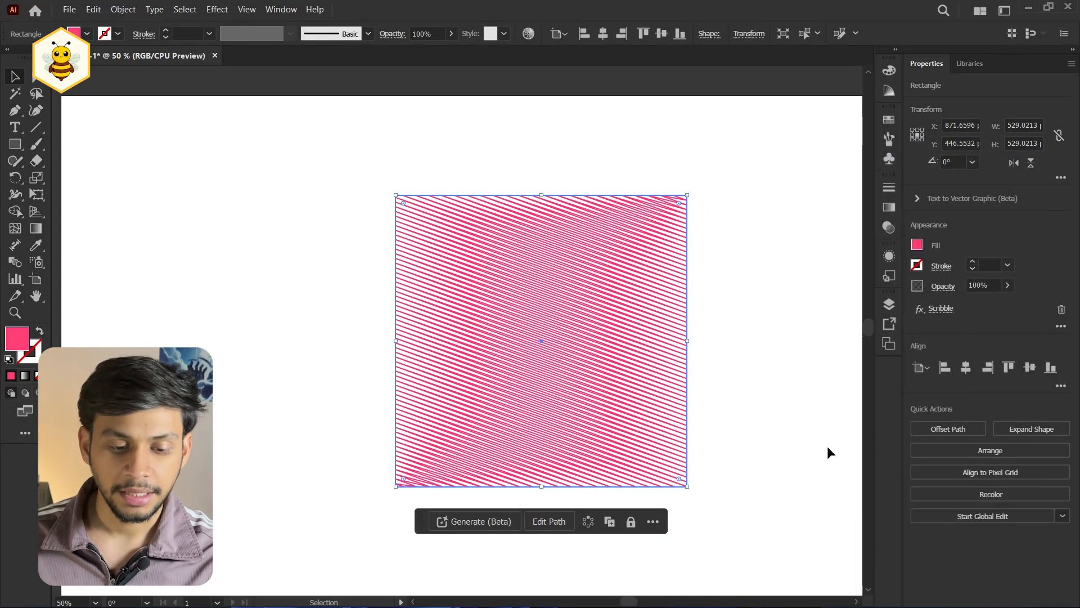
Move the scribbled square around the artboard, leaving it at about X 908 px, Y 384 px
left_click(710, 356)
mouse_move(649, 349)
left_mouse_down()
mouse_move(640, 366)
mouse_move(649, 360)
left_mouse_up()
left_click_drag(602, 388, 514, 335)
left_click_drag(518, 373, 620, 373)
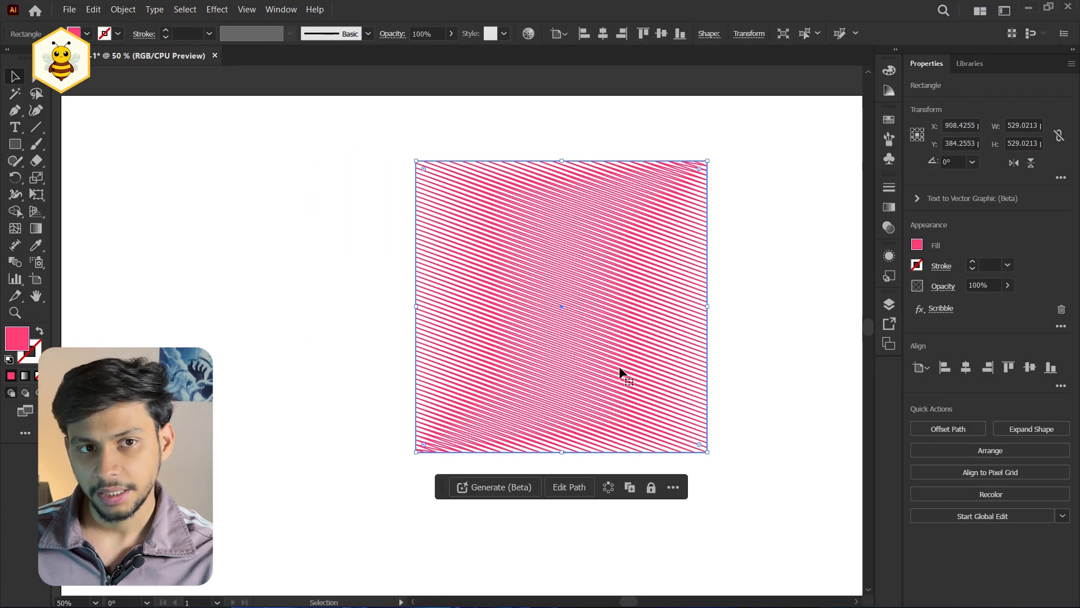